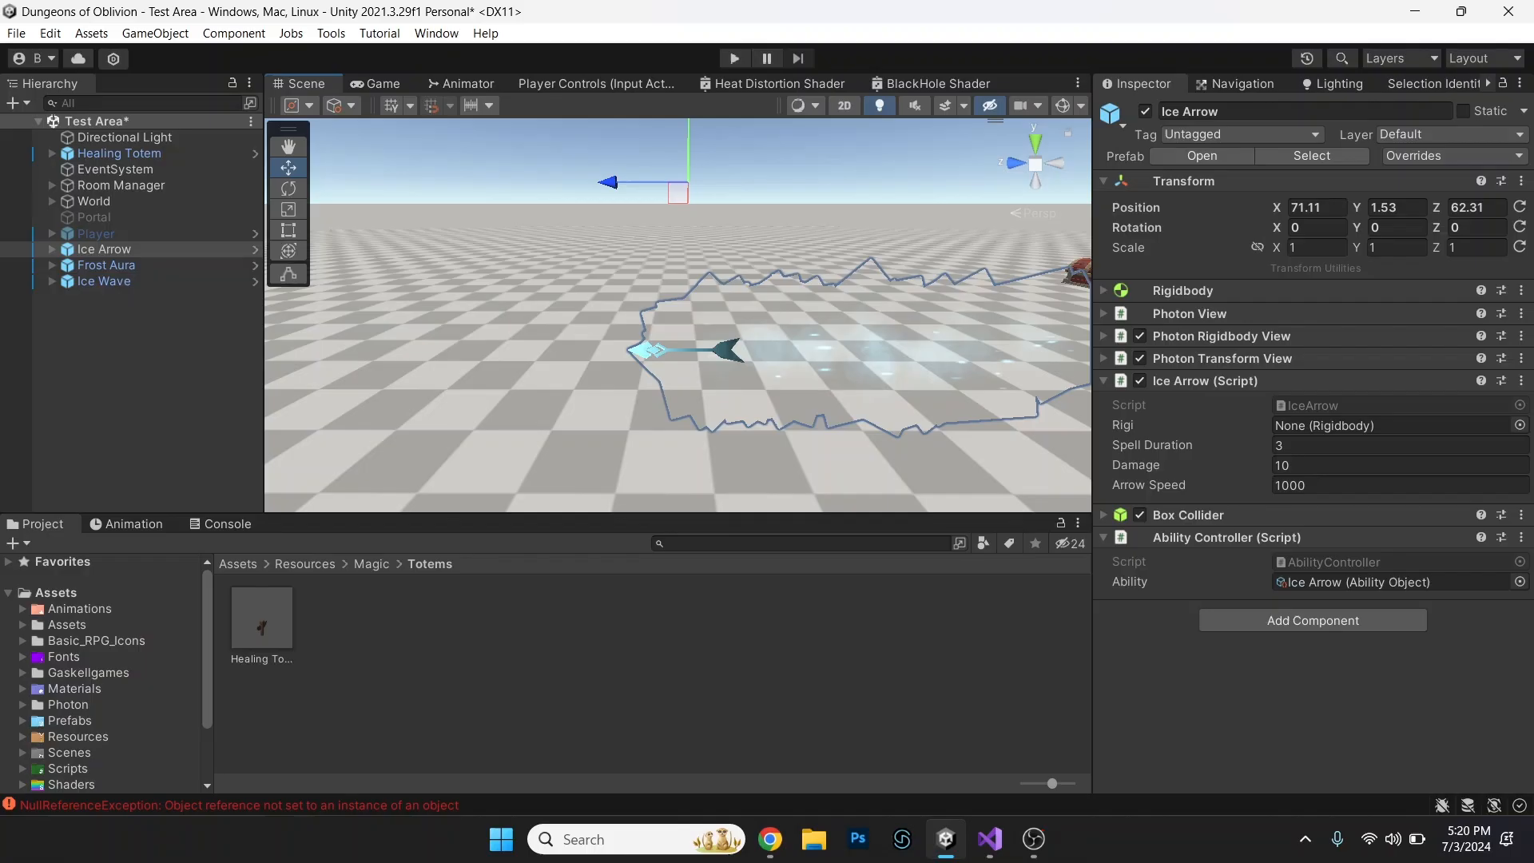
# Examine the Ice Arrow effect in the Test Area scene from close up and from different angles.
pyautogui.scroll(2, 678, 315)
pyautogui.moveTo(677, 360); pyautogui.dragTo(665, 278, button='middle')
pyautogui.press('e')
pyautogui.moveTo(677, 315); pyautogui.dragTo(1041, 301, button='right')
pyautogui.press('q')
pyautogui.press('a')
pyautogui.keyDown('alt'); pyautogui.moveTo(559, 319); pyautogui.dragTo(360, 289); pyautogui.keyUp('alt')
# Examine the Frost Aura effect from several angles and focus the scene view on Ice Wave.
pyautogui.click(106, 265)
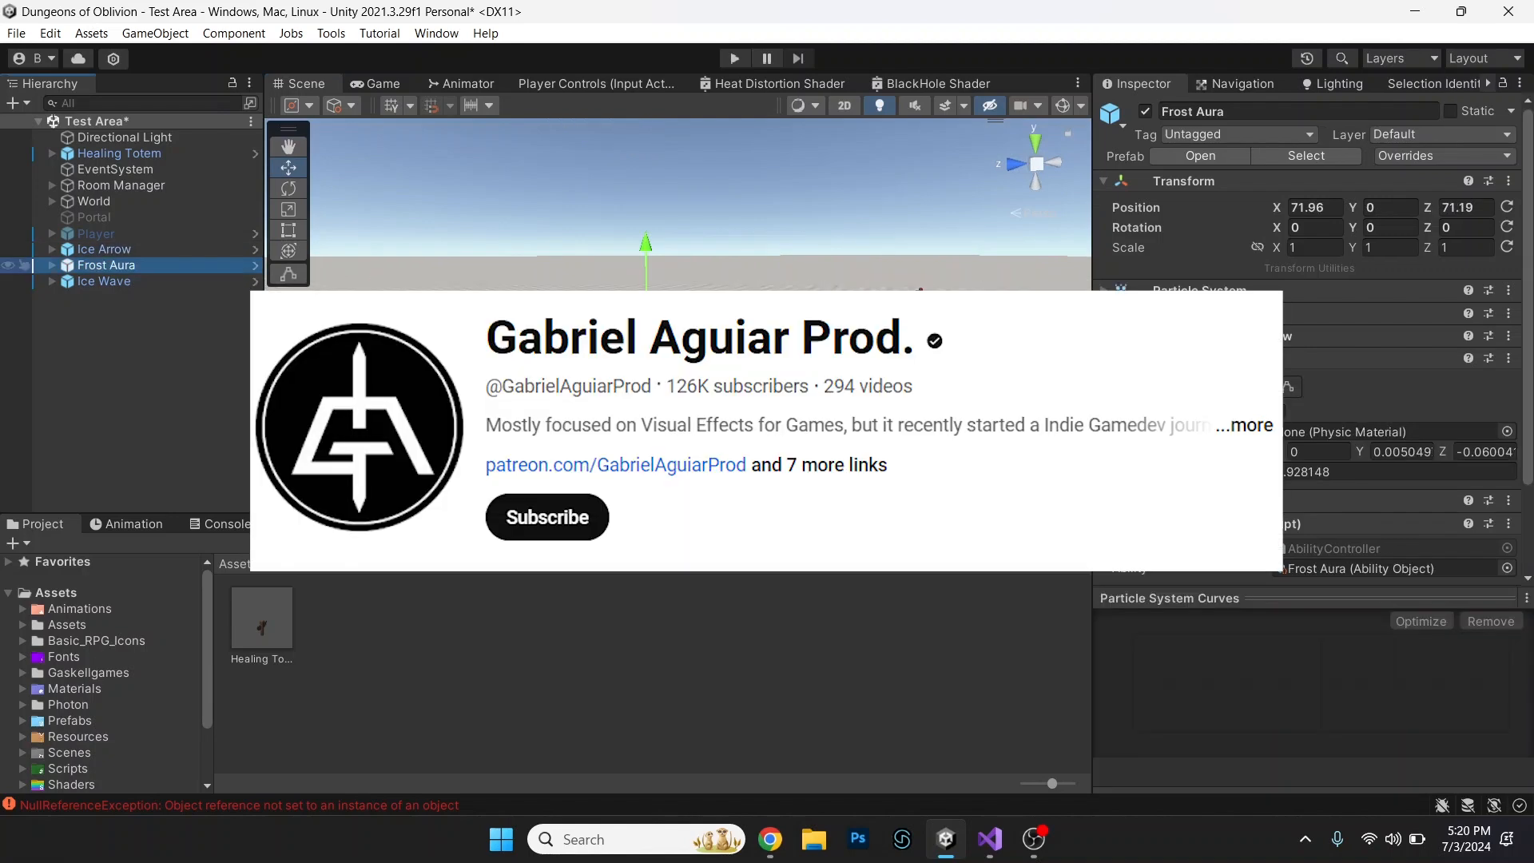
pyautogui.keyDown('alt'); pyautogui.click(680, 416); pyautogui.keyUp('alt')
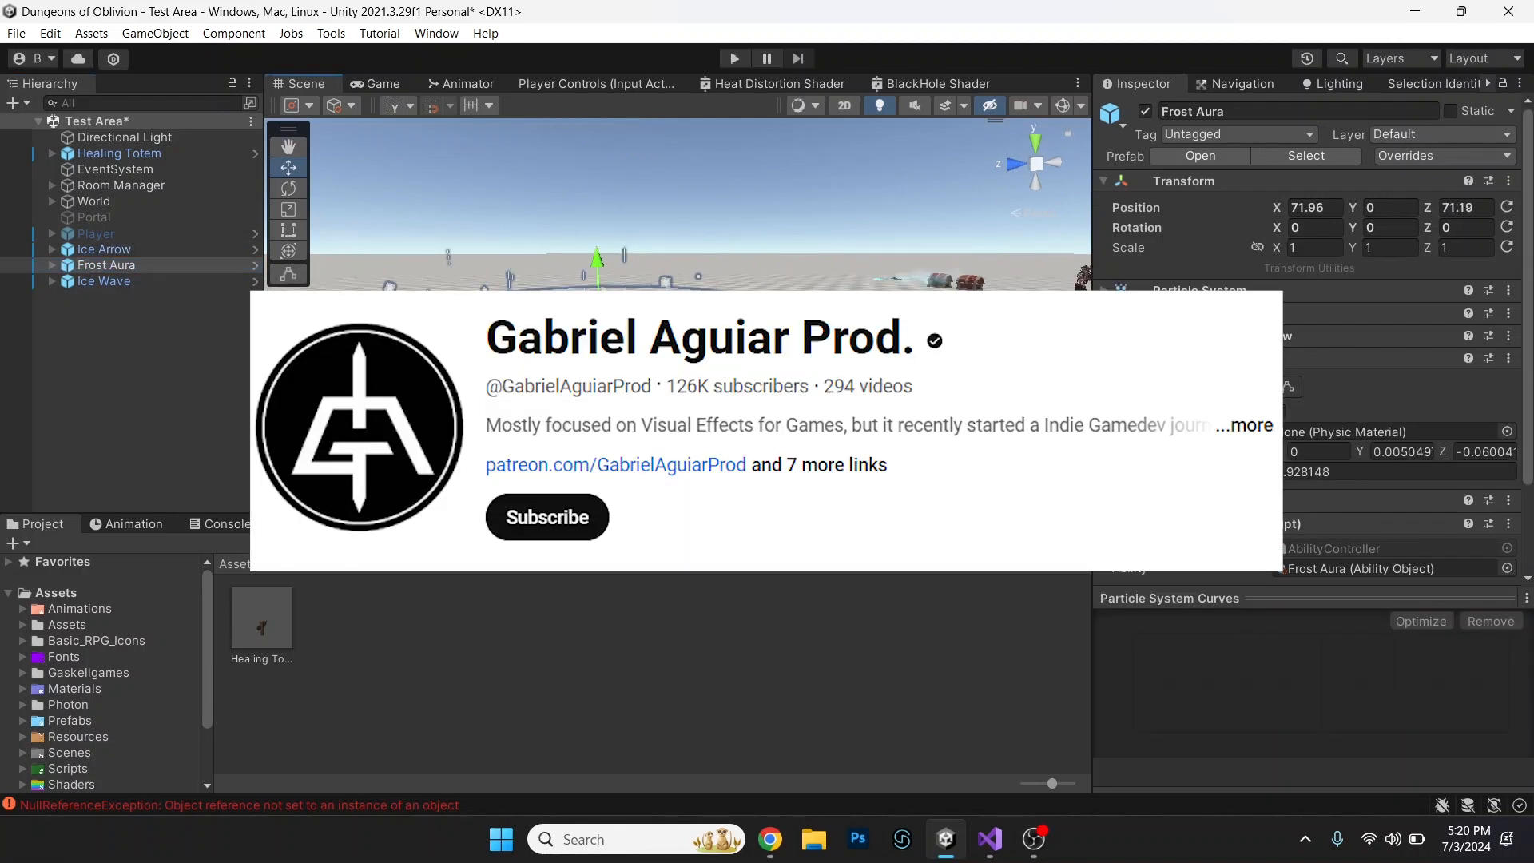
pyautogui.keyDown('alt'); pyautogui.moveTo(679, 416); pyautogui.dragTo(1063, 497); pyautogui.keyUp('alt')
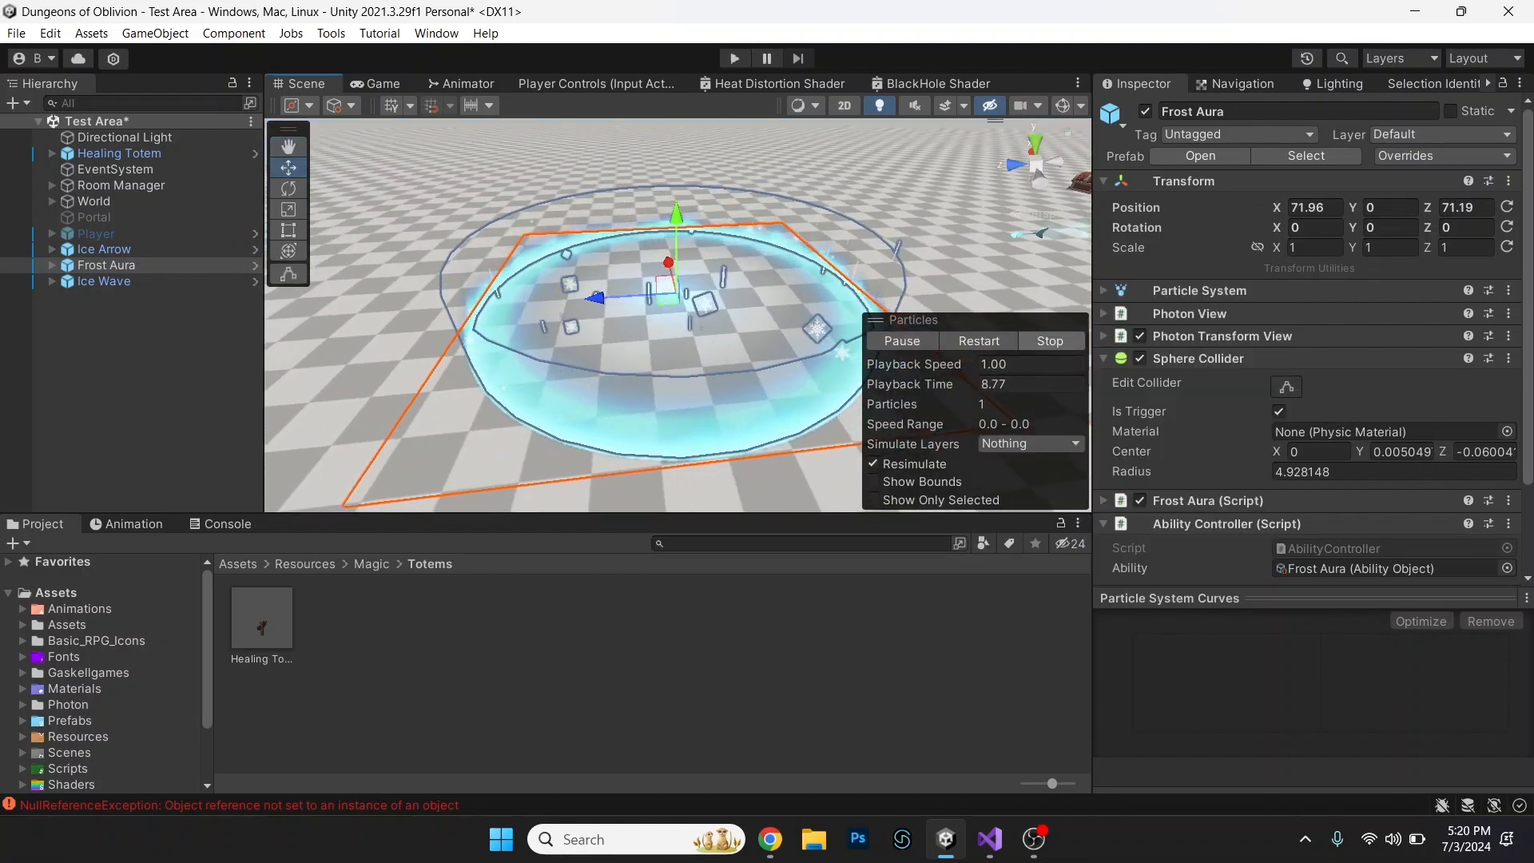
pyautogui.moveTo(599, 344); pyautogui.dragTo(807, 296, button='middle')
pyautogui.doubleClick(104, 281)
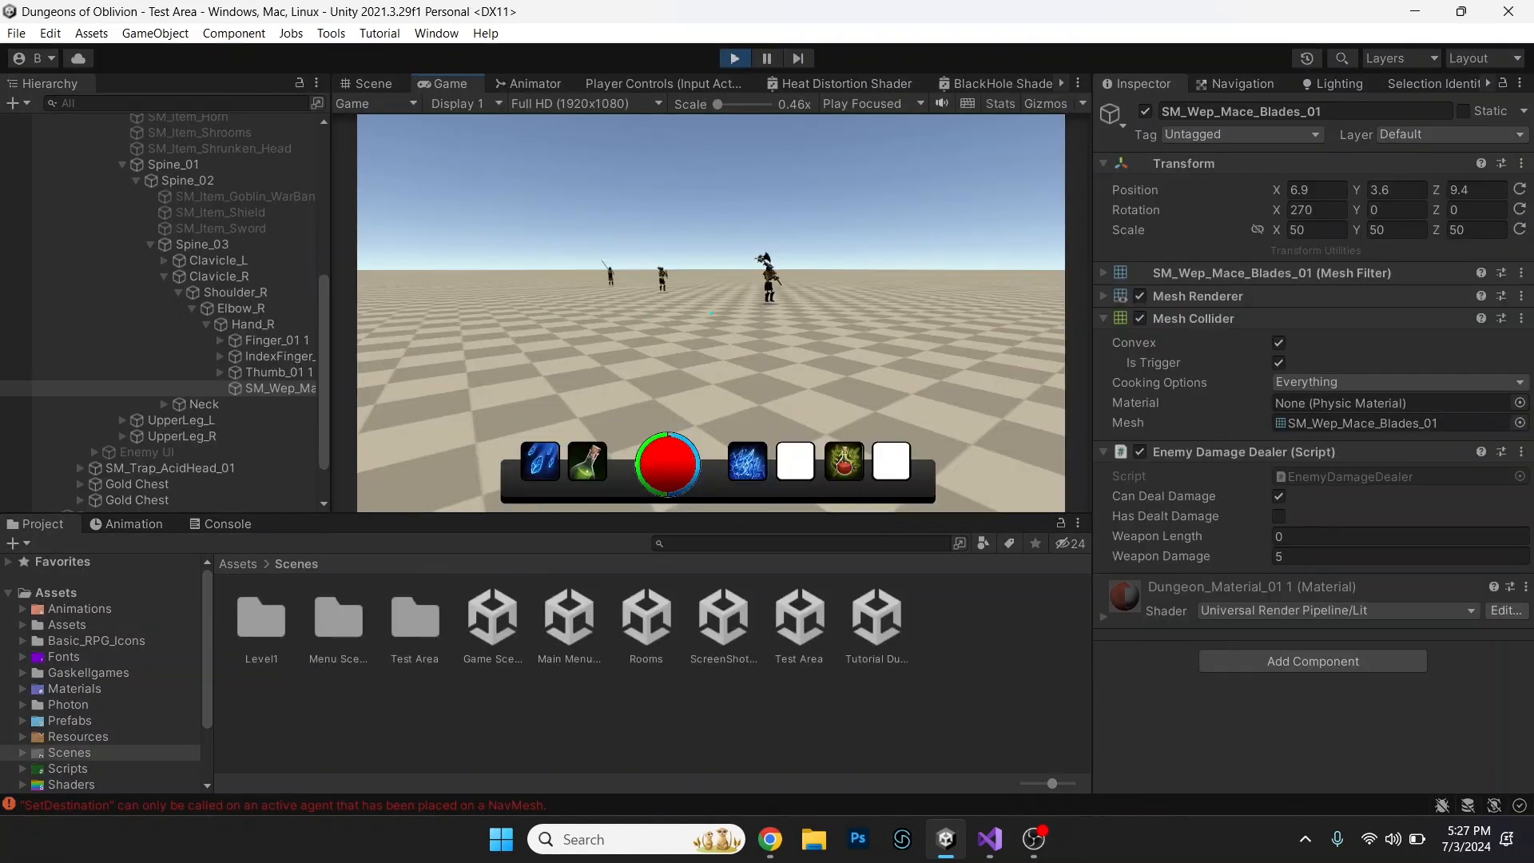
# Equip the fireball in the Ability 1 slot of the running game and return to gameplay.
pyautogui.press('i')
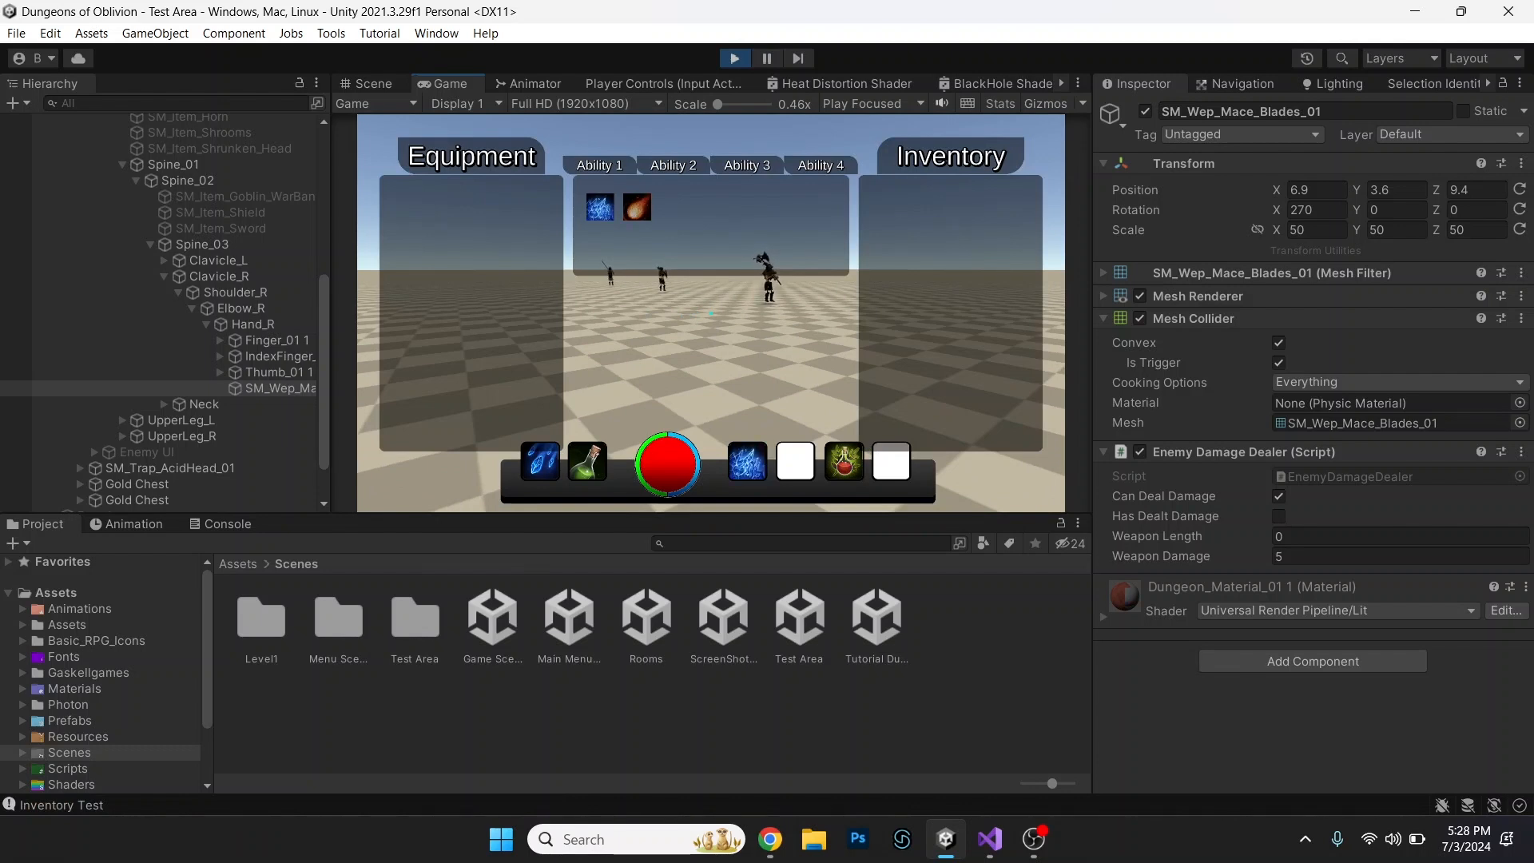
pyautogui.click(637, 208)
pyautogui.press('i')
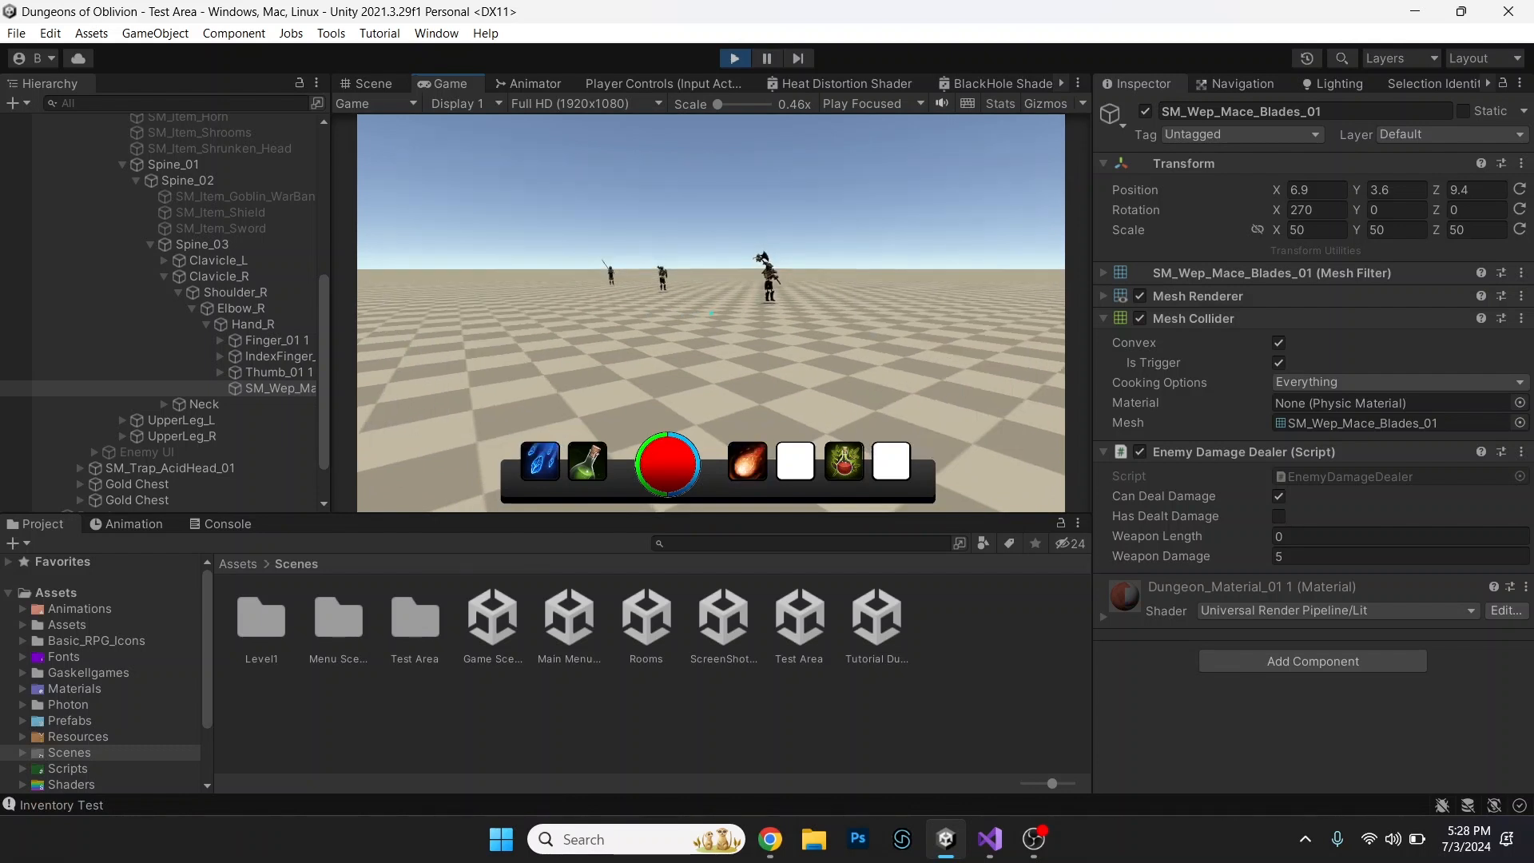
# Test the equipped Ability 1 and the basic attack by casting them toward the distant enemies.
pyautogui.press('s')
pyautogui.press('1')
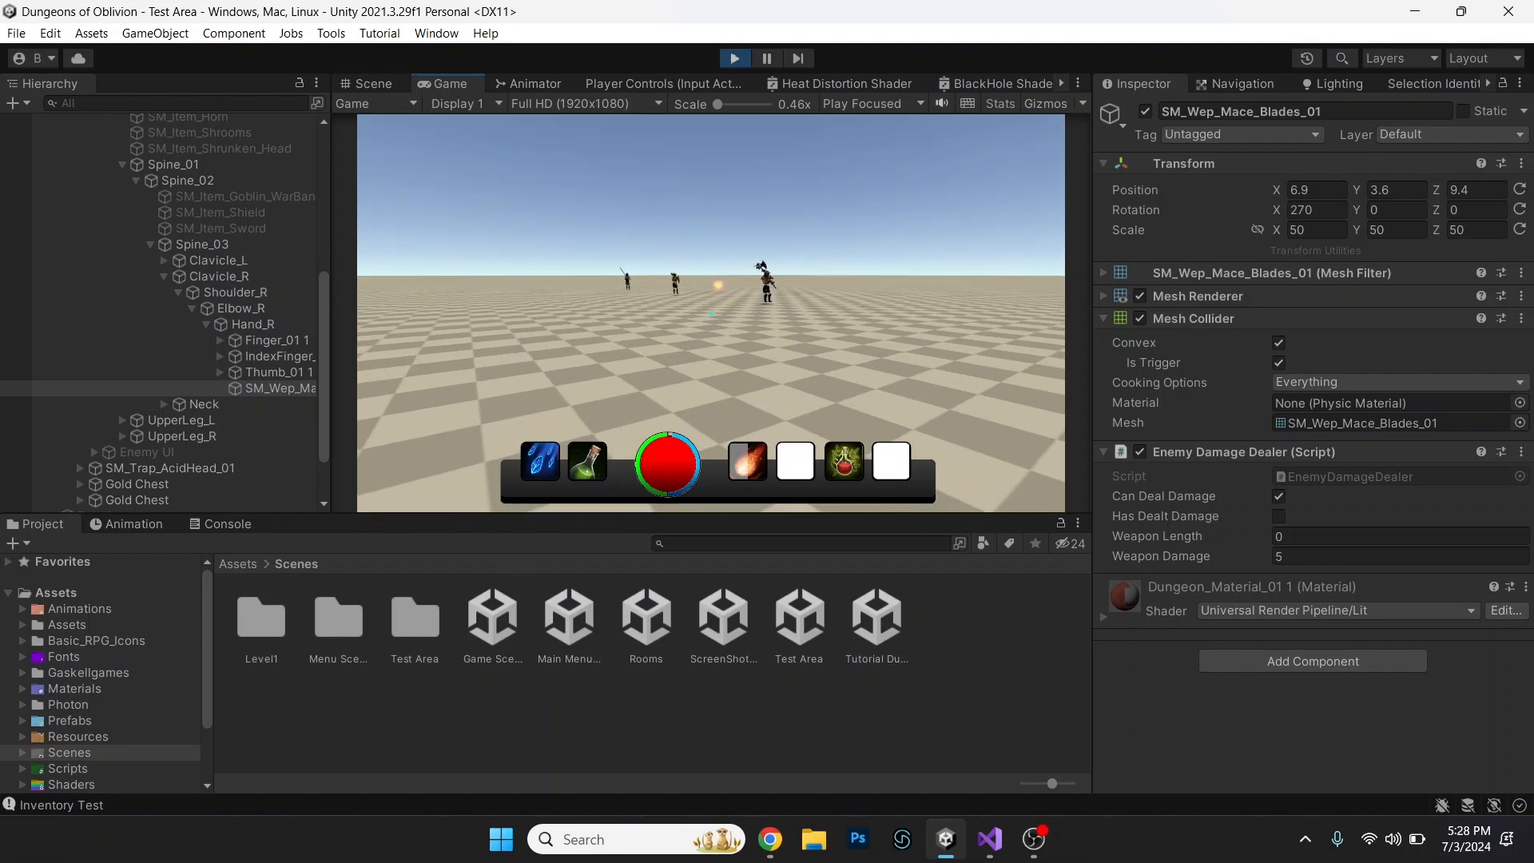
pyautogui.press('q')
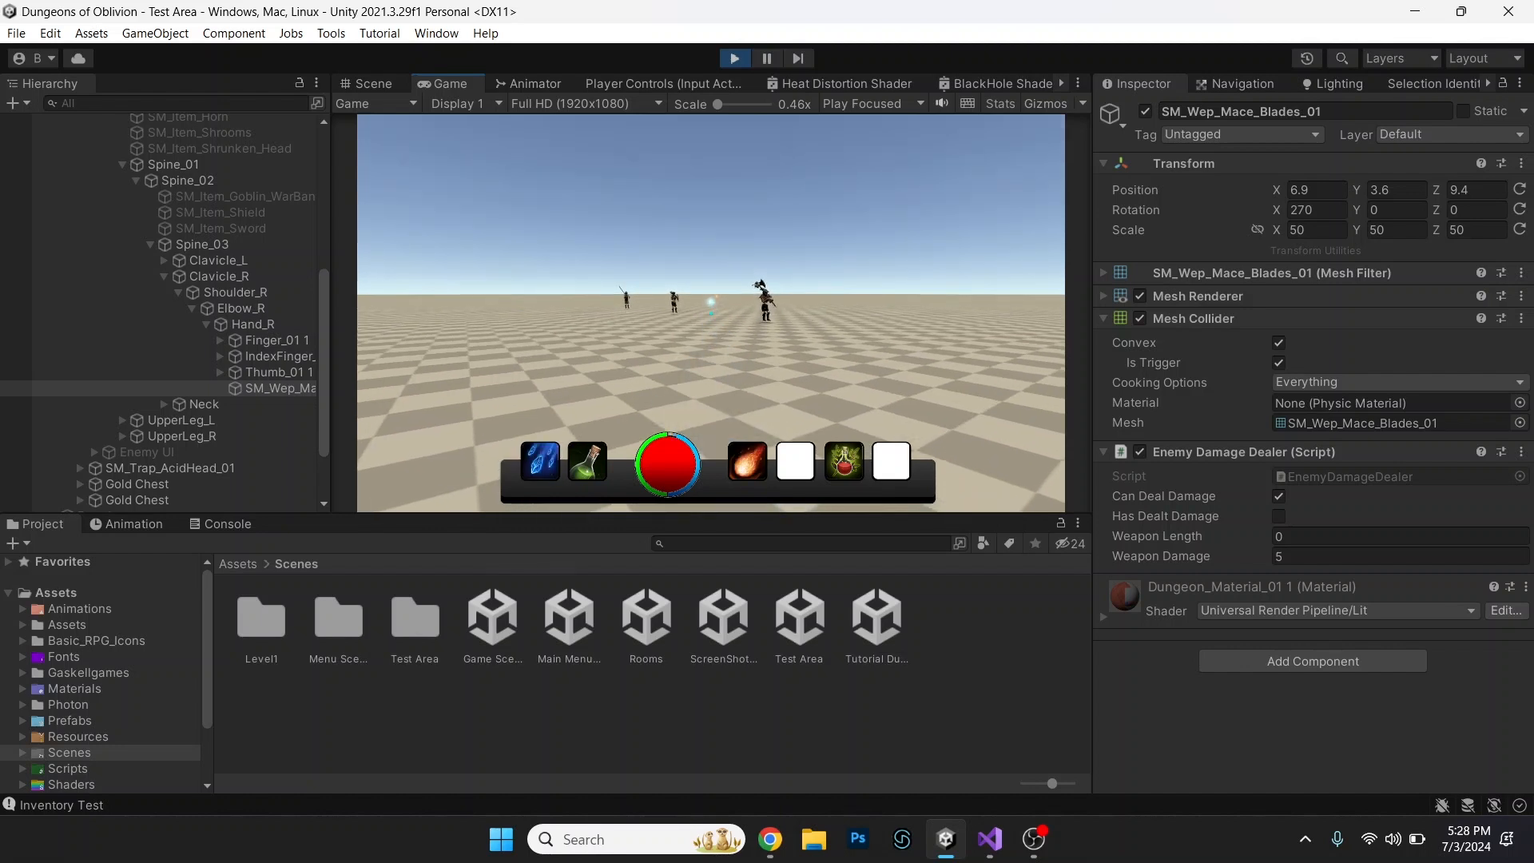
pyautogui.press('1')
pyautogui.press('d')
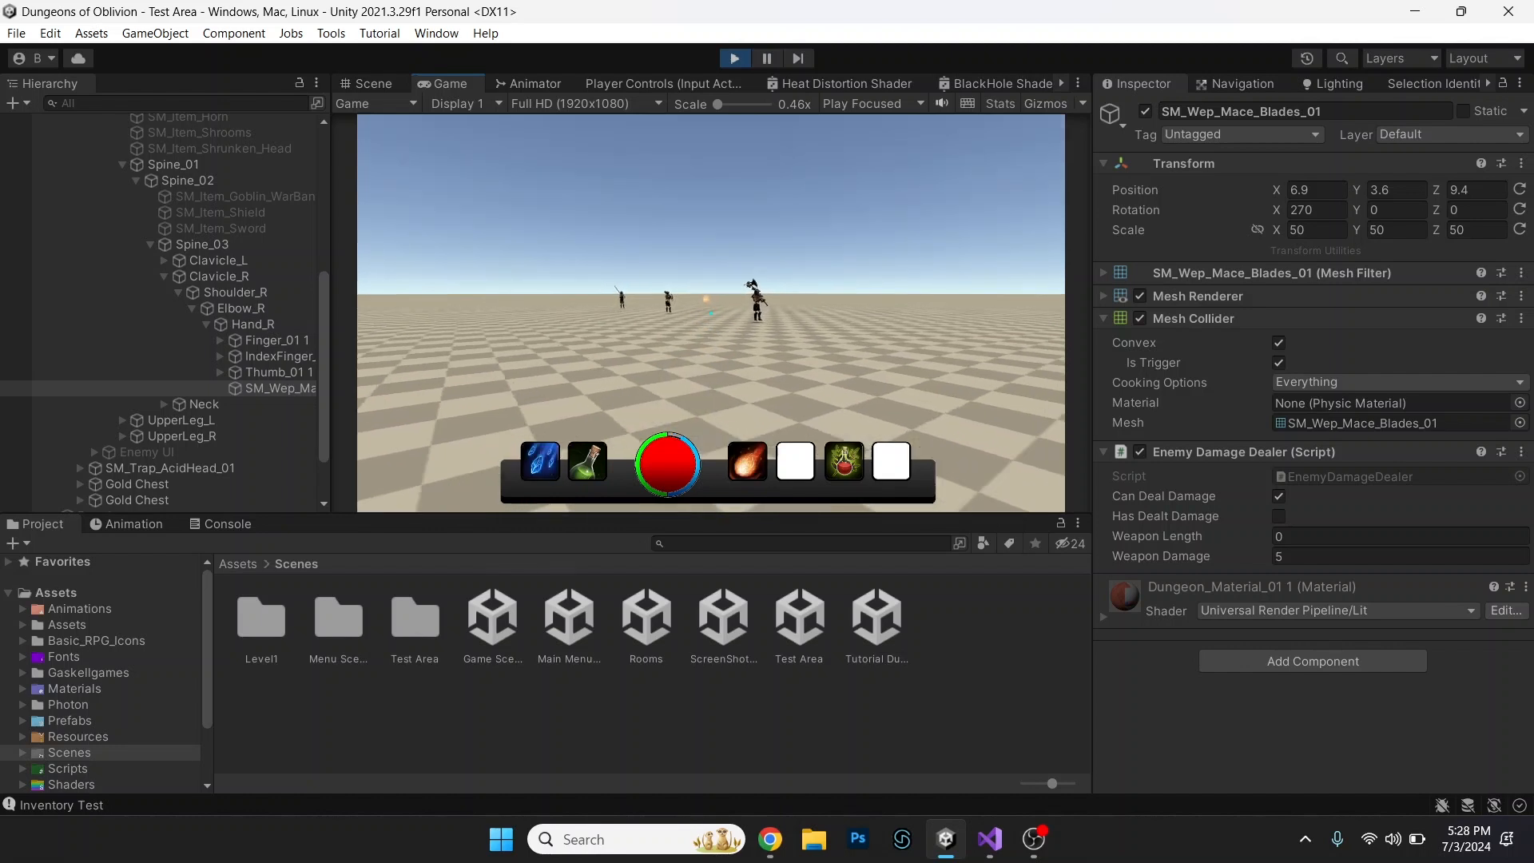
# Equip the blue ice spell as Ability 1 and the blue wave spell as Ability 2, and return to gameplay.
pyautogui.press('i')
pyautogui.click(600, 207)
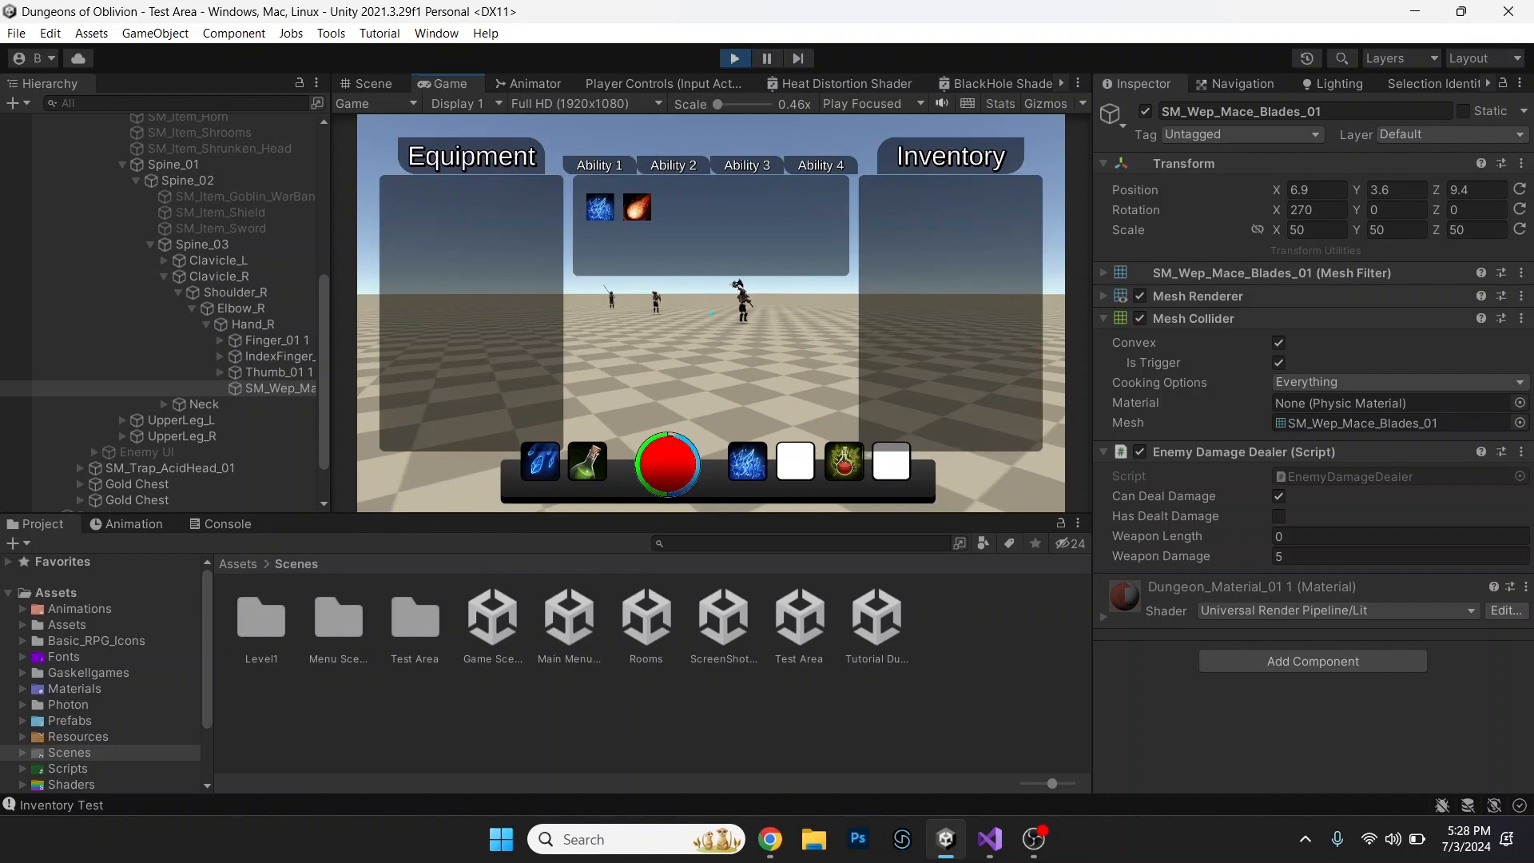
pyautogui.click(673, 165)
pyautogui.click(601, 207)
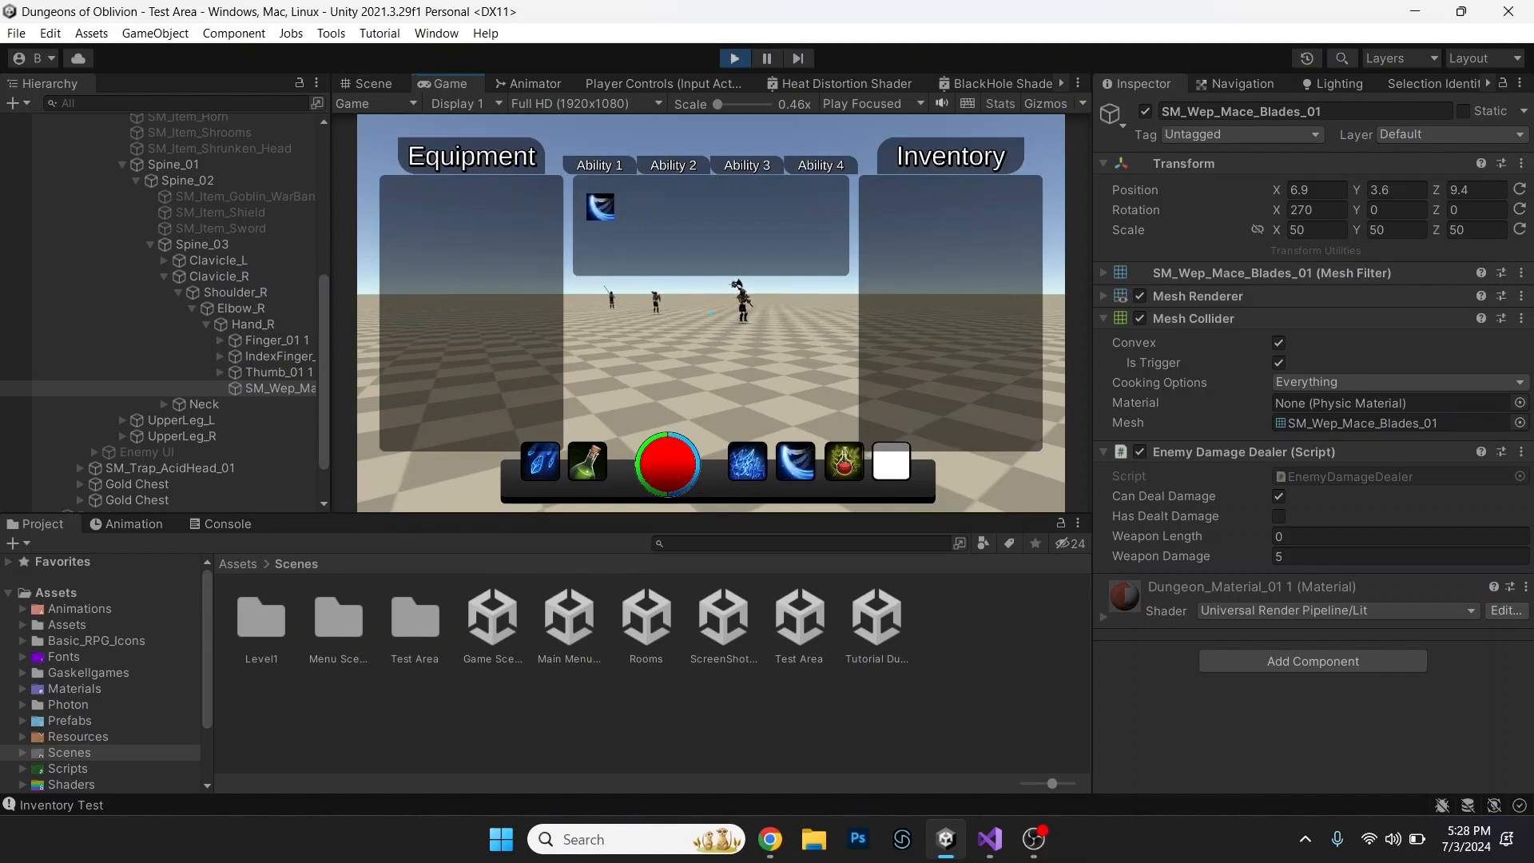
pyautogui.press('Escape')
pyautogui.press('i')
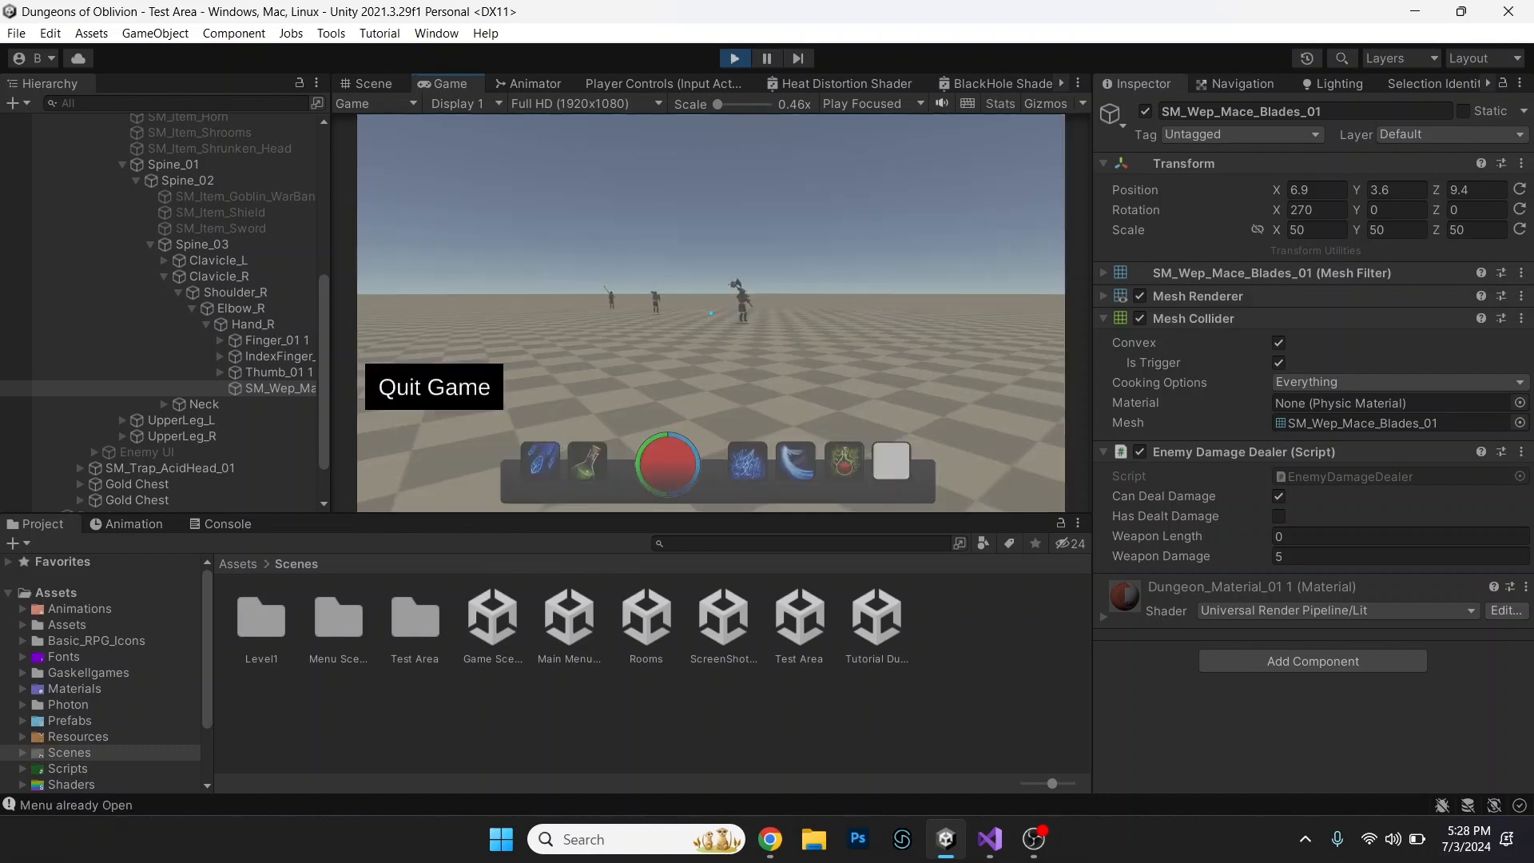
pyautogui.press('Escape')
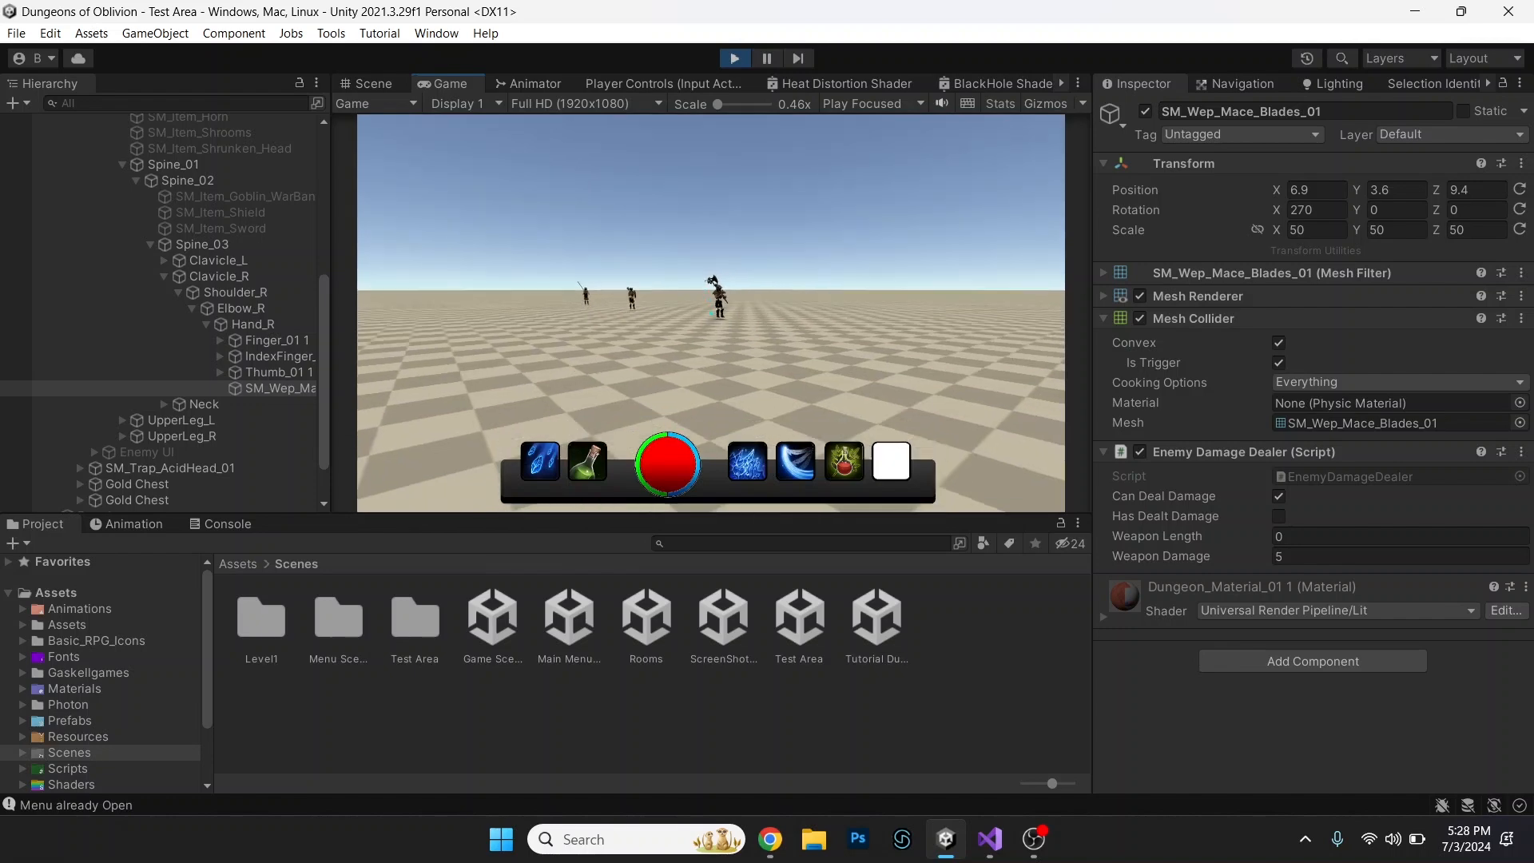
pyautogui.click(711, 313)
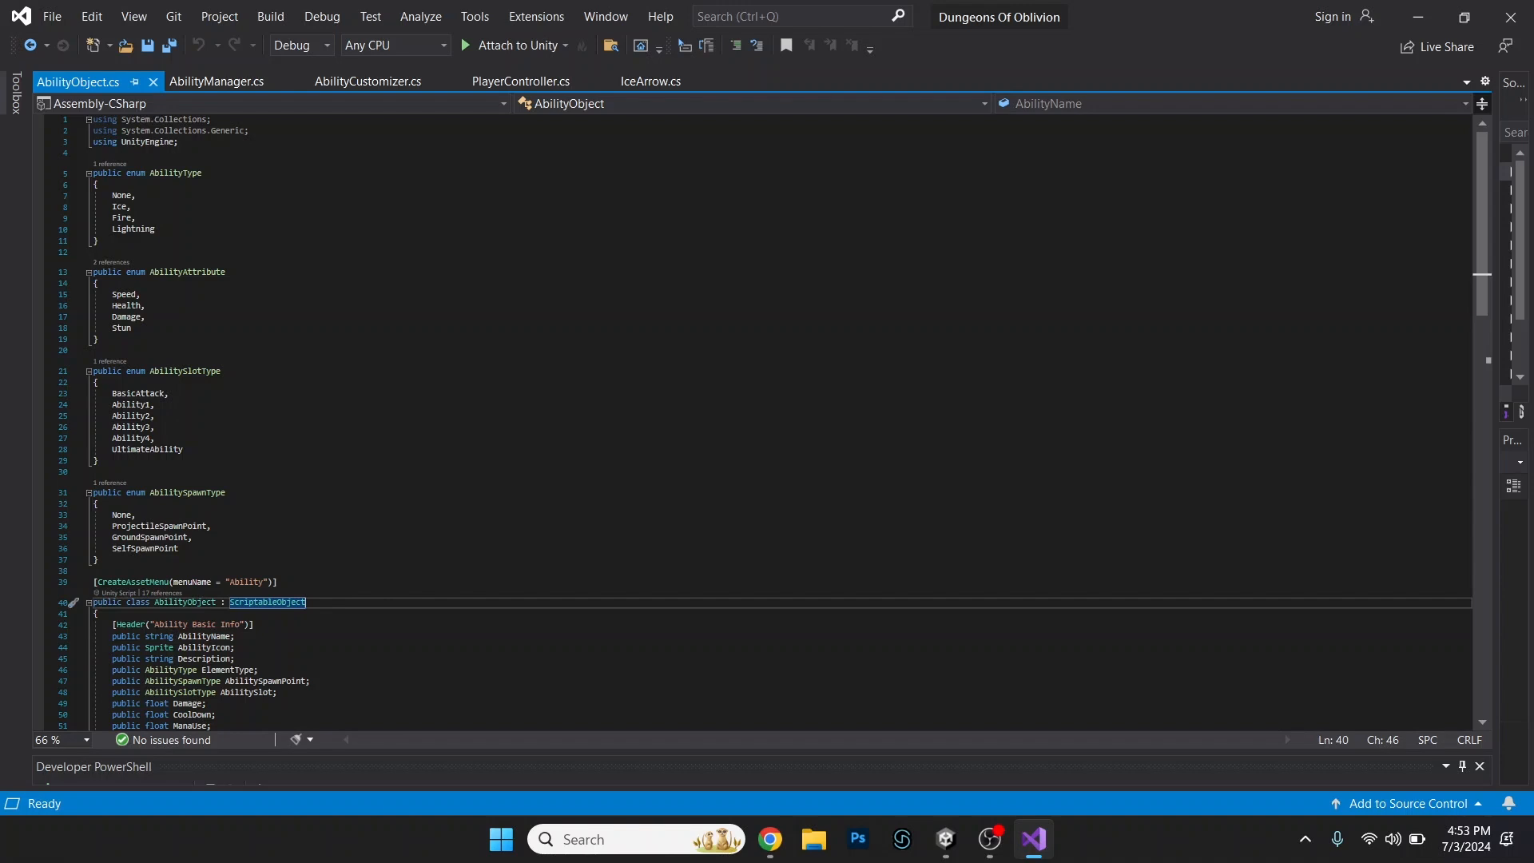
# Read through AbilityObject.cs, covering the enums, the AbilityObject fields, and the Ability, AbilityBuff and AbilityDeBuff classes.
pyautogui.scroll(-1, 773, 424)
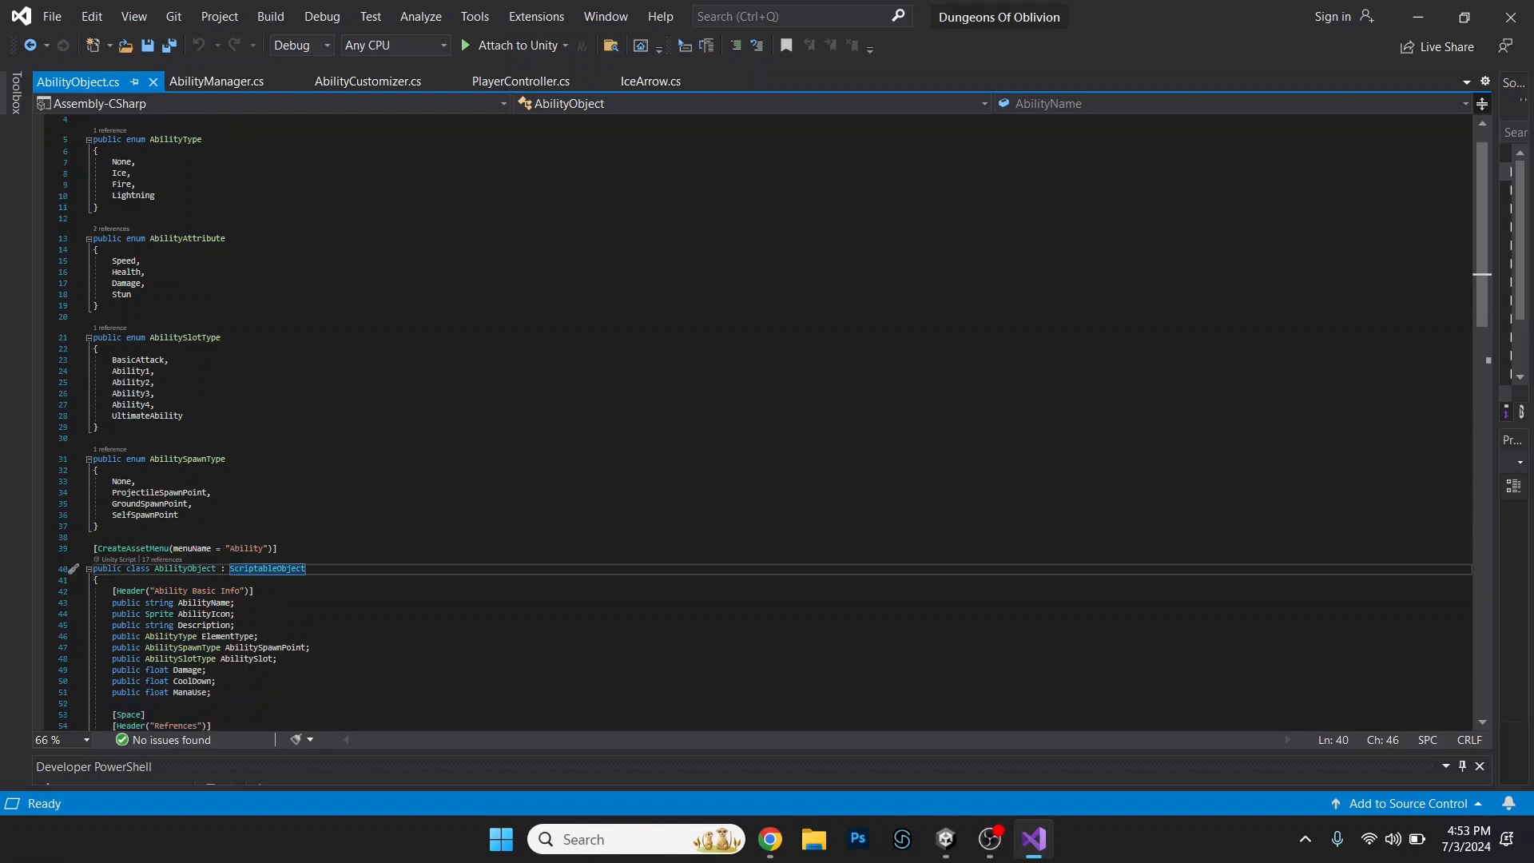
pyautogui.scroll(-2, 773, 423)
pyautogui.scroll(-4, 773, 423)
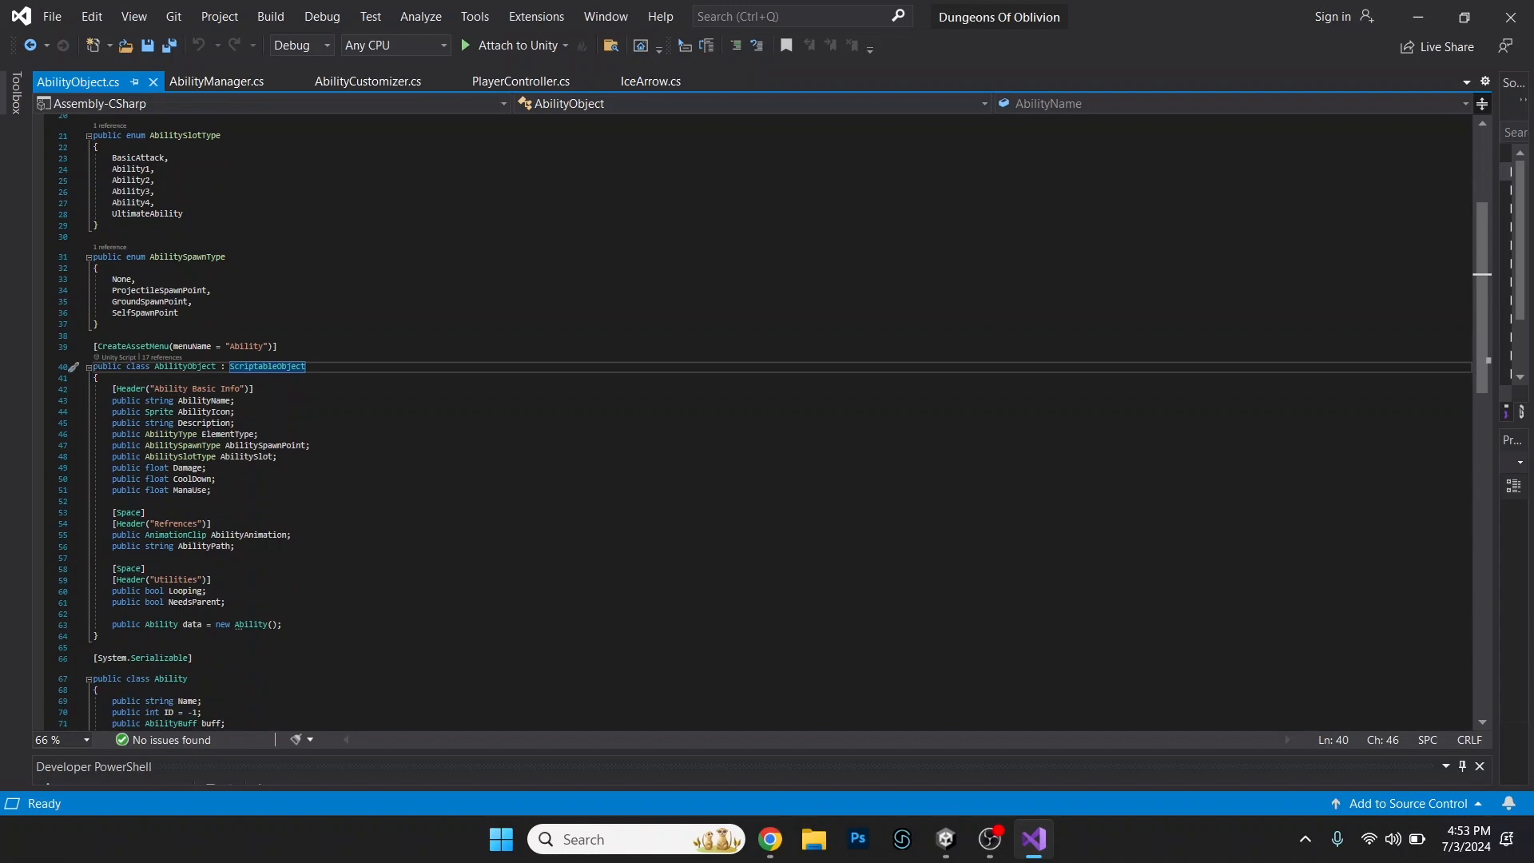
pyautogui.scroll(-1, 773, 423)
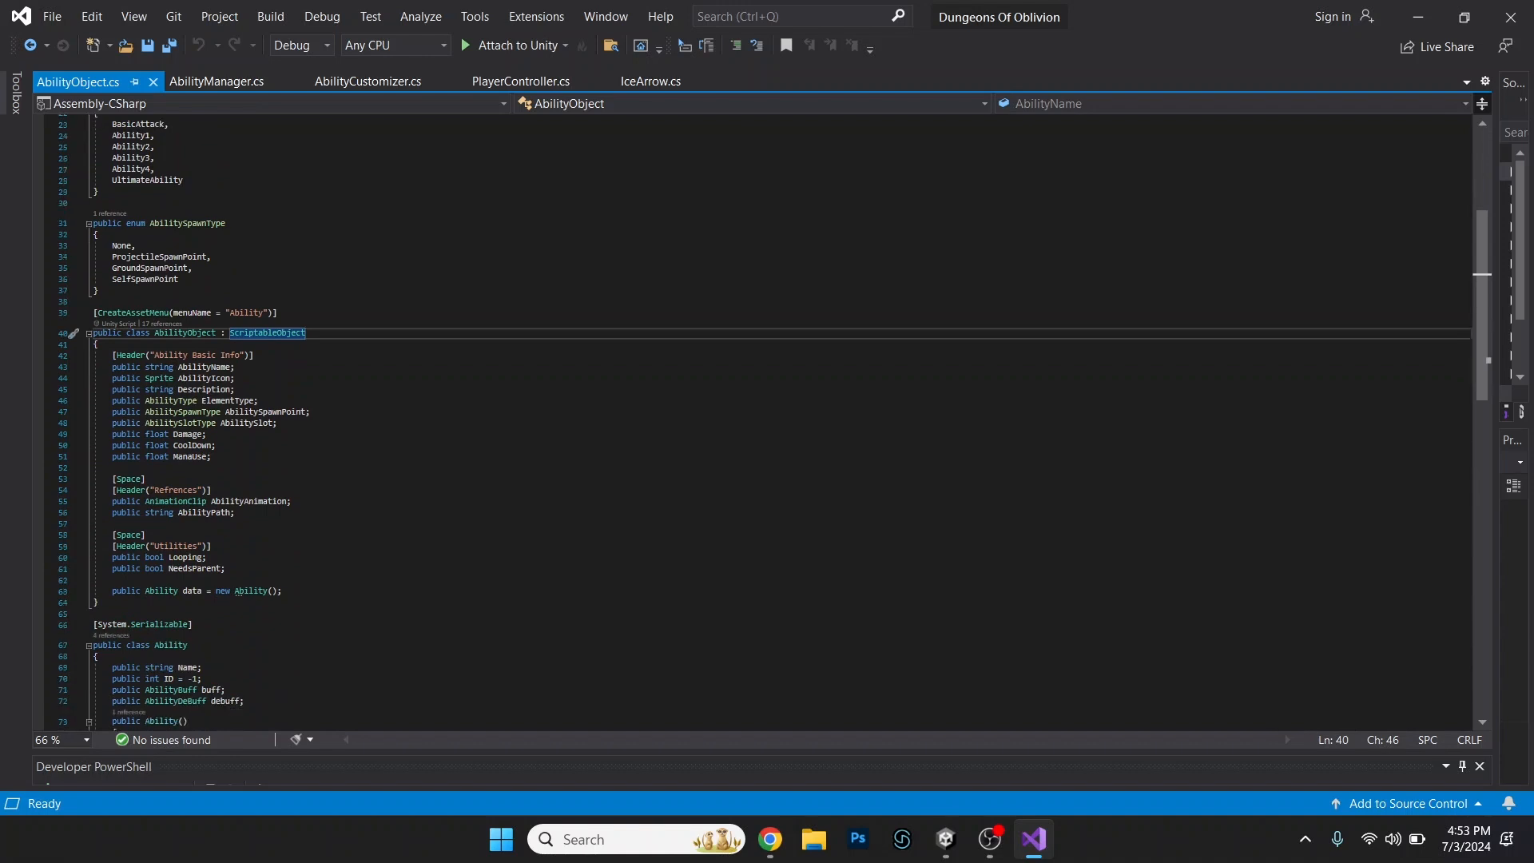
pyautogui.scroll(-6, 773, 423)
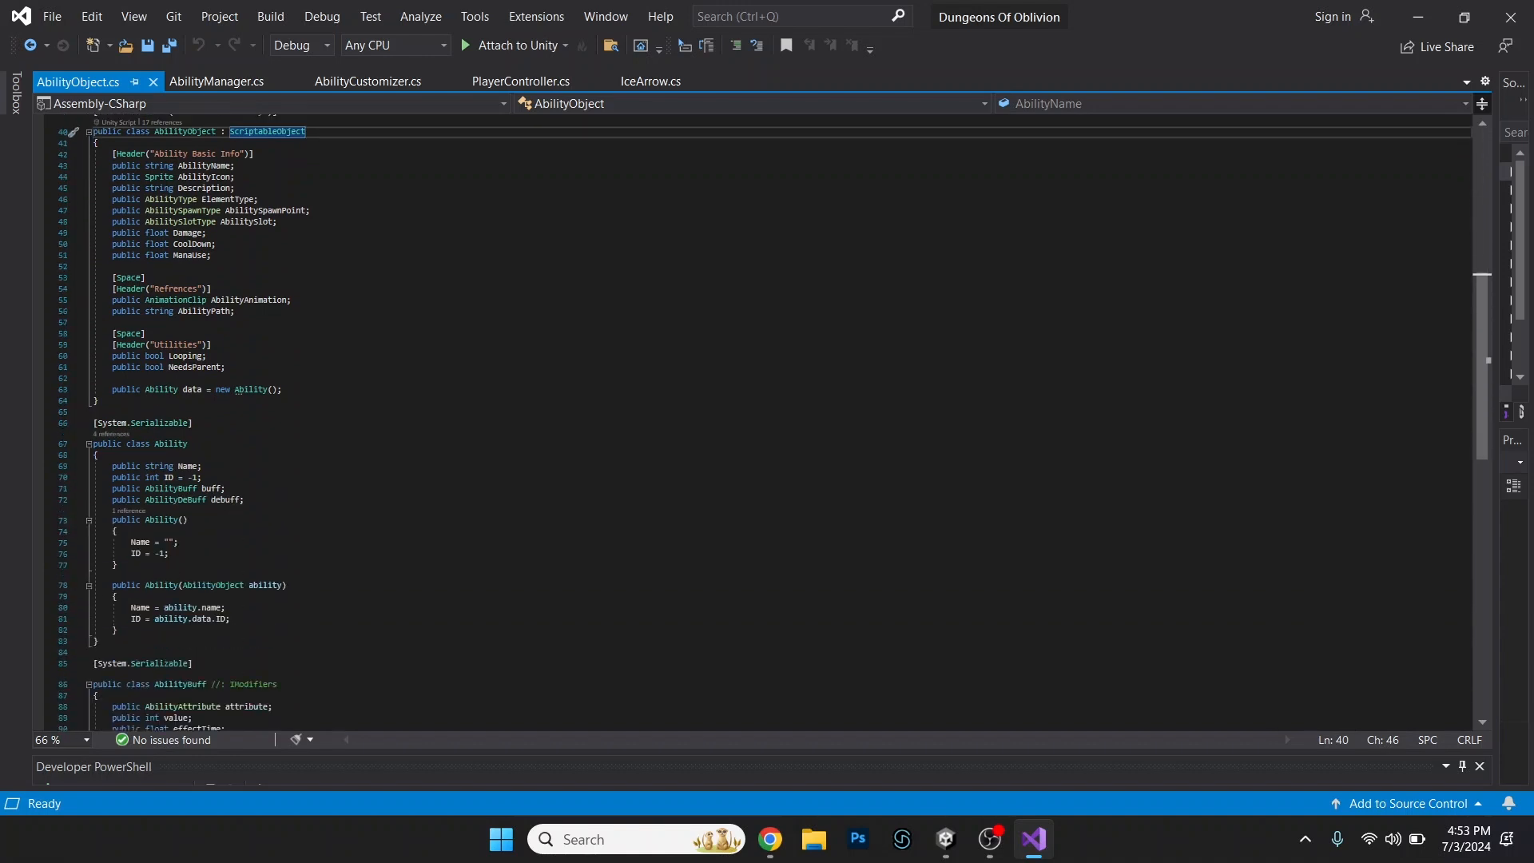
pyautogui.scroll(-6, 773, 424)
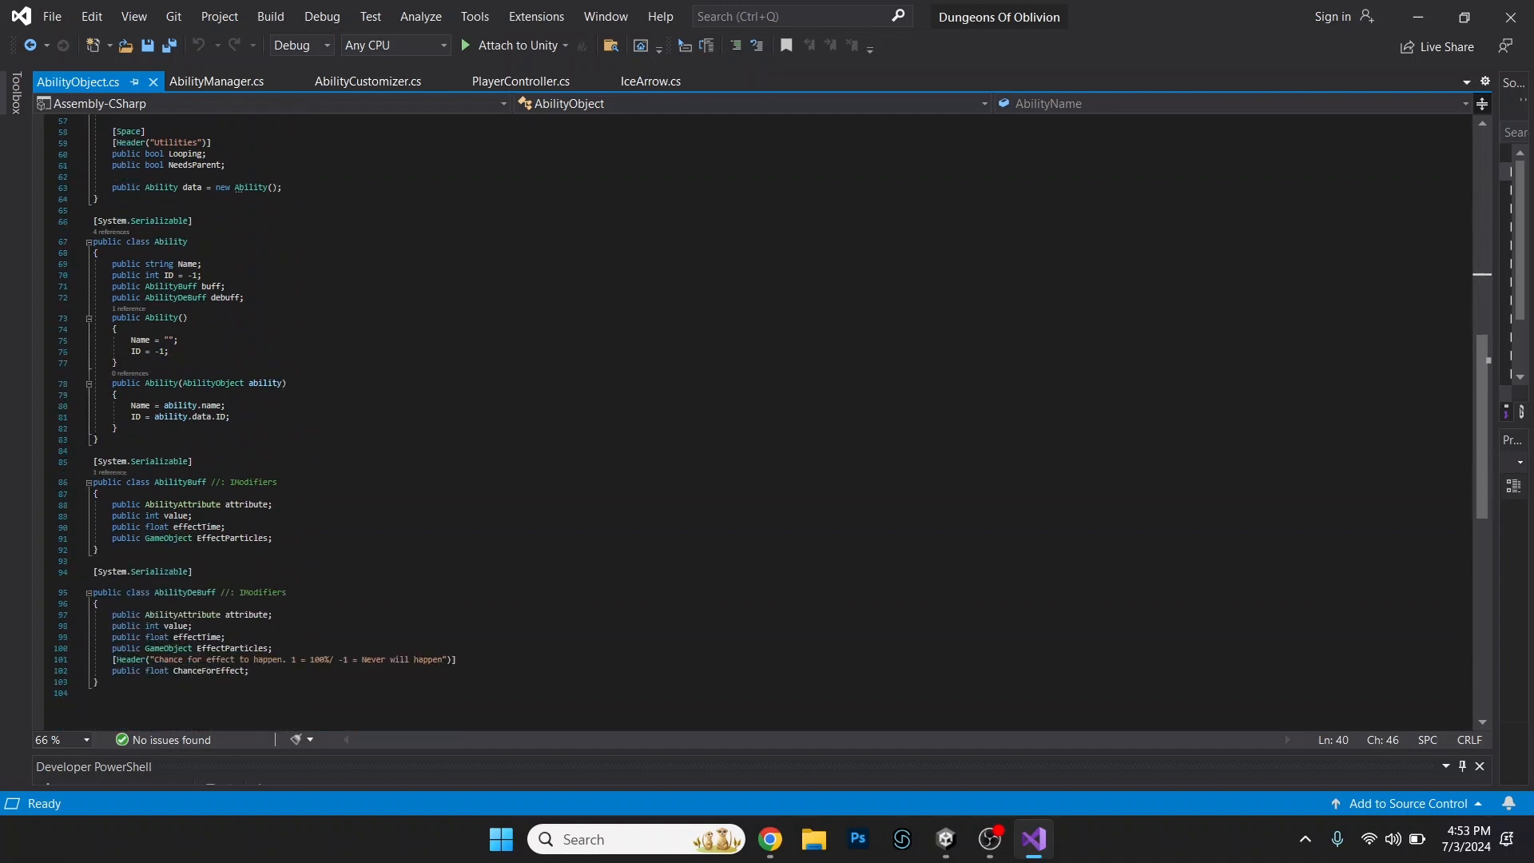
pyautogui.scroll(-1, 773, 424)
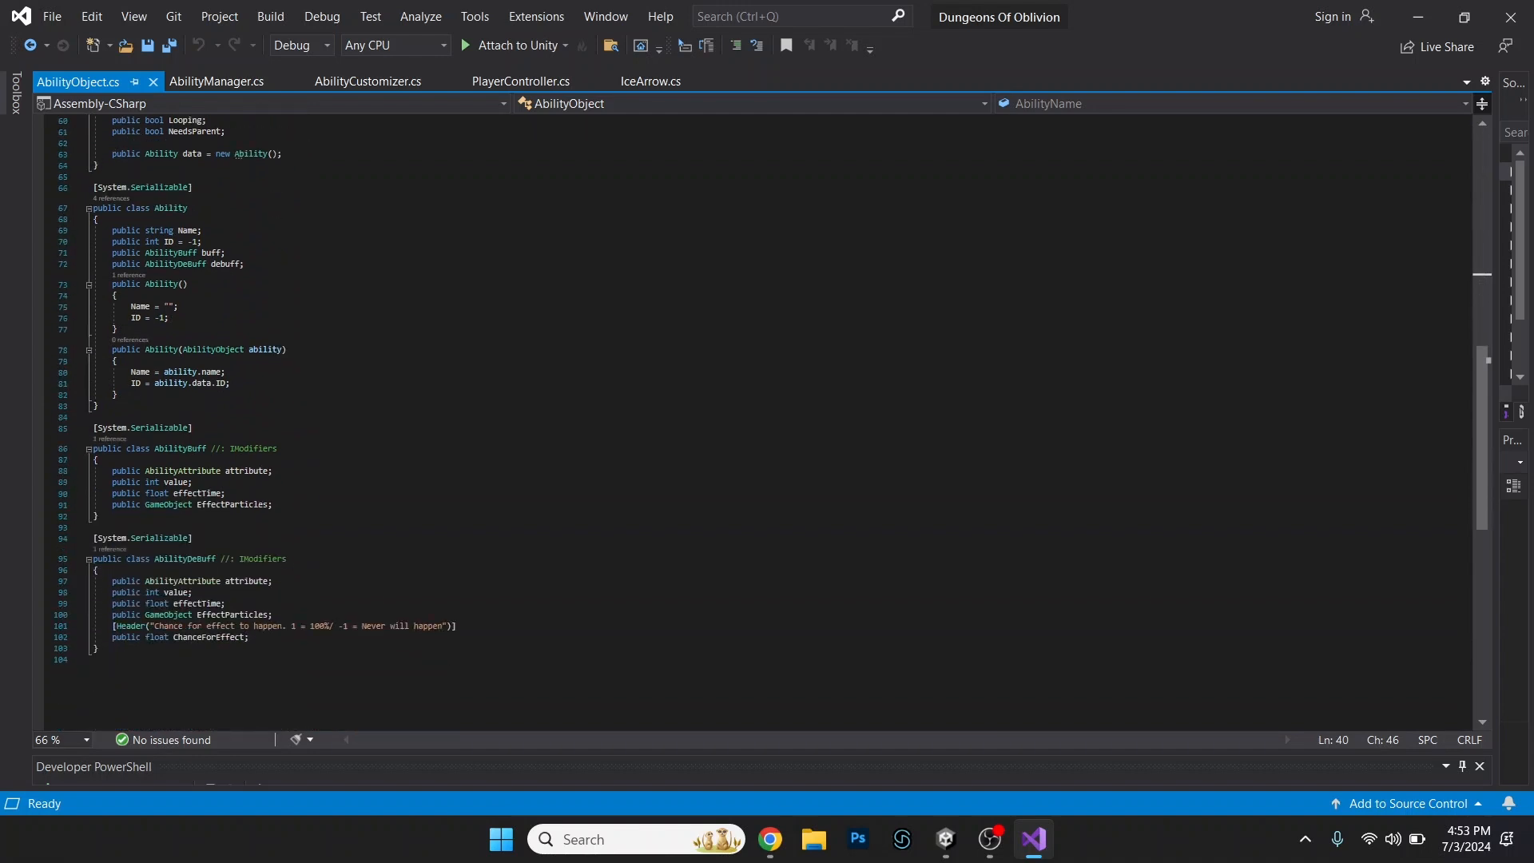
pyautogui.scroll(-1, 773, 424)
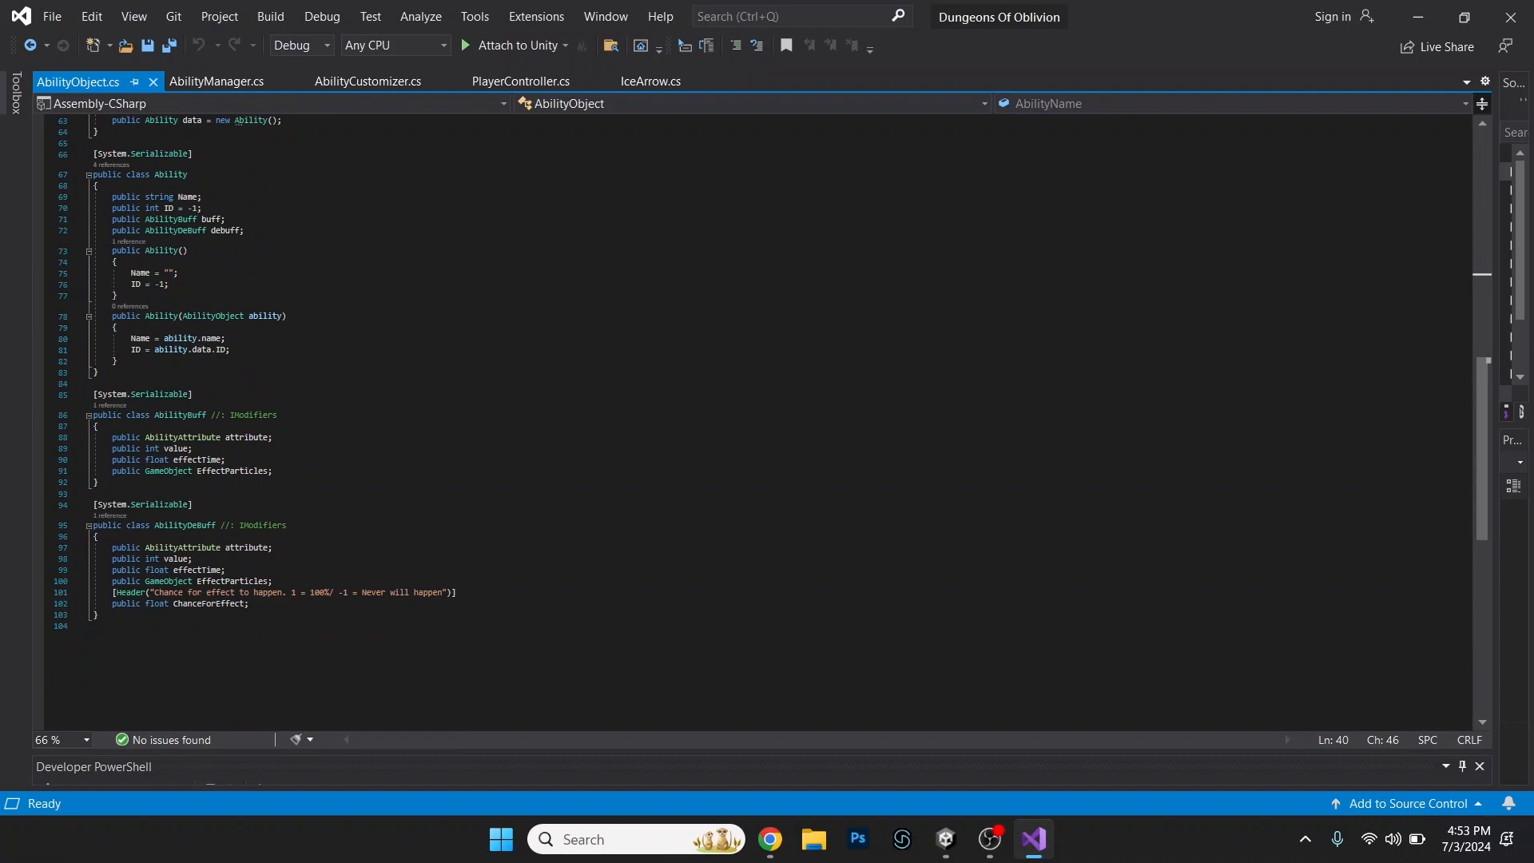
pyautogui.scroll(16, 773, 424)
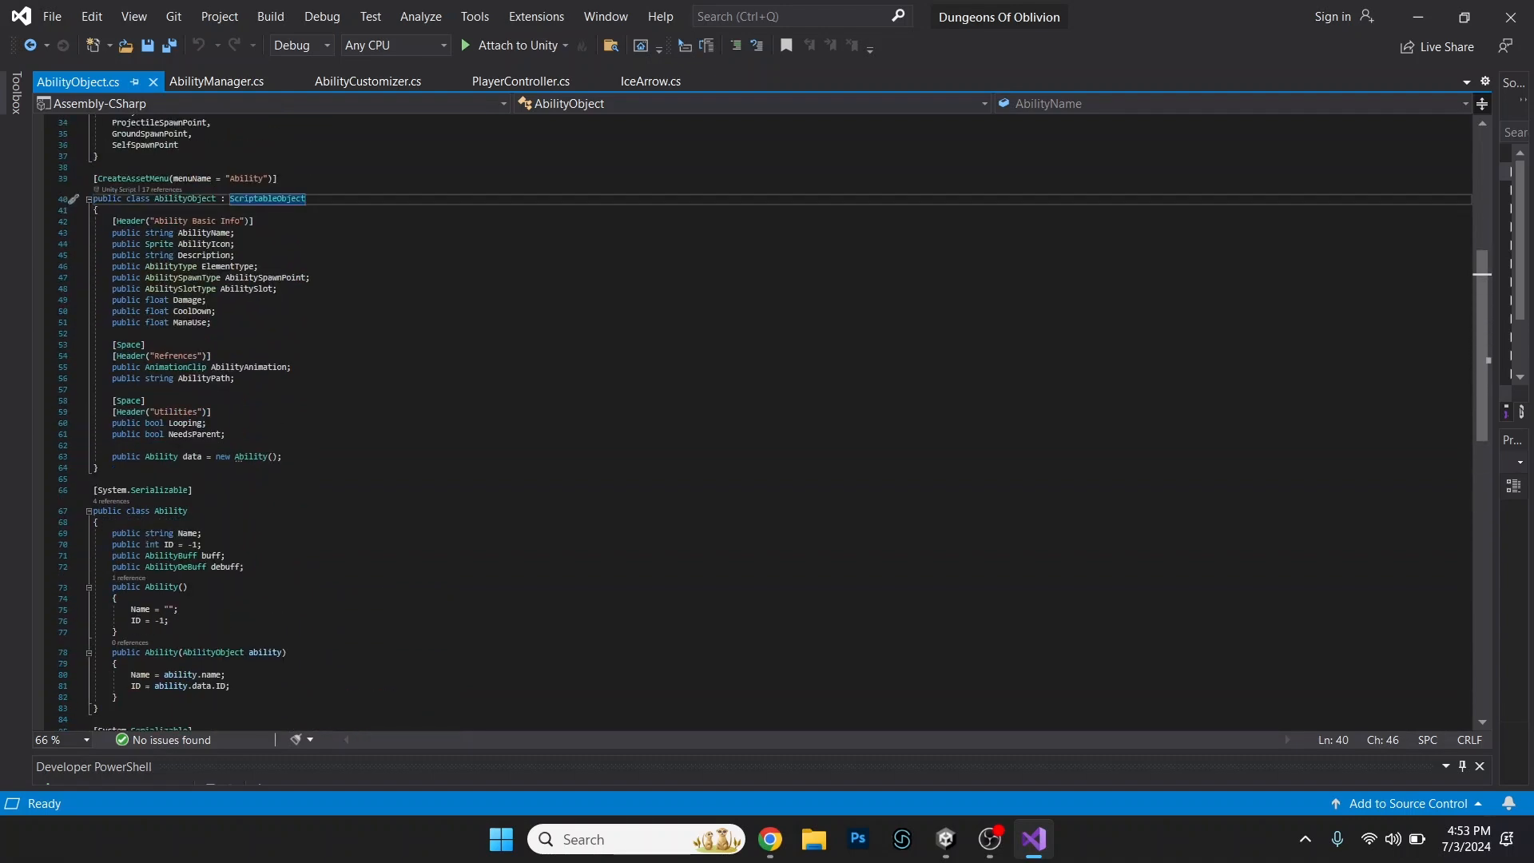
pyautogui.scroll(5, 773, 423)
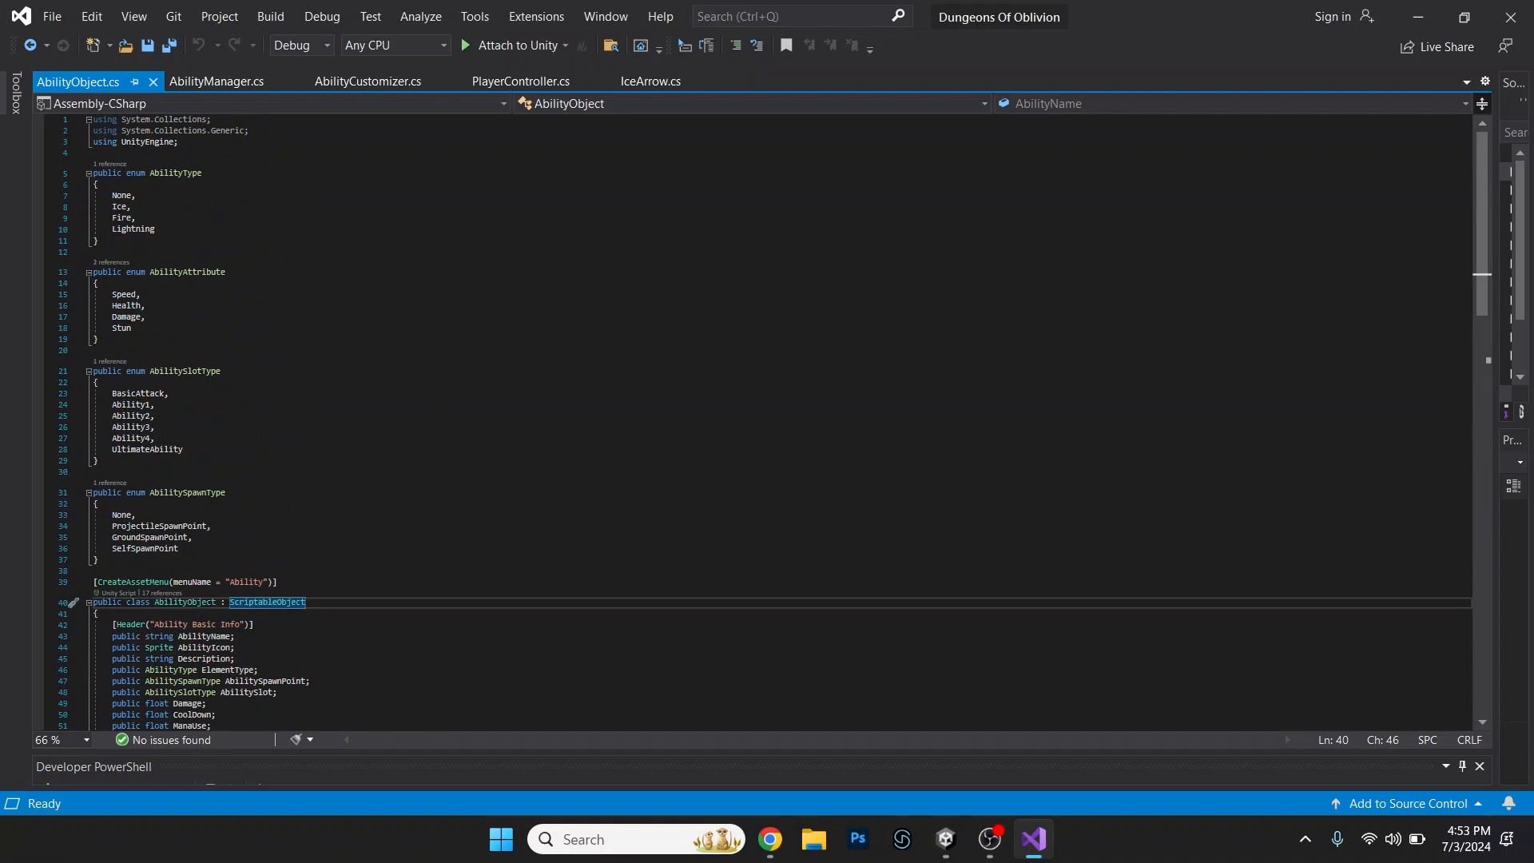
# Switch to Unity and show the settings of the Ice Arrow ability asset in the Ice Magic folder.
pyautogui.click(946, 839)
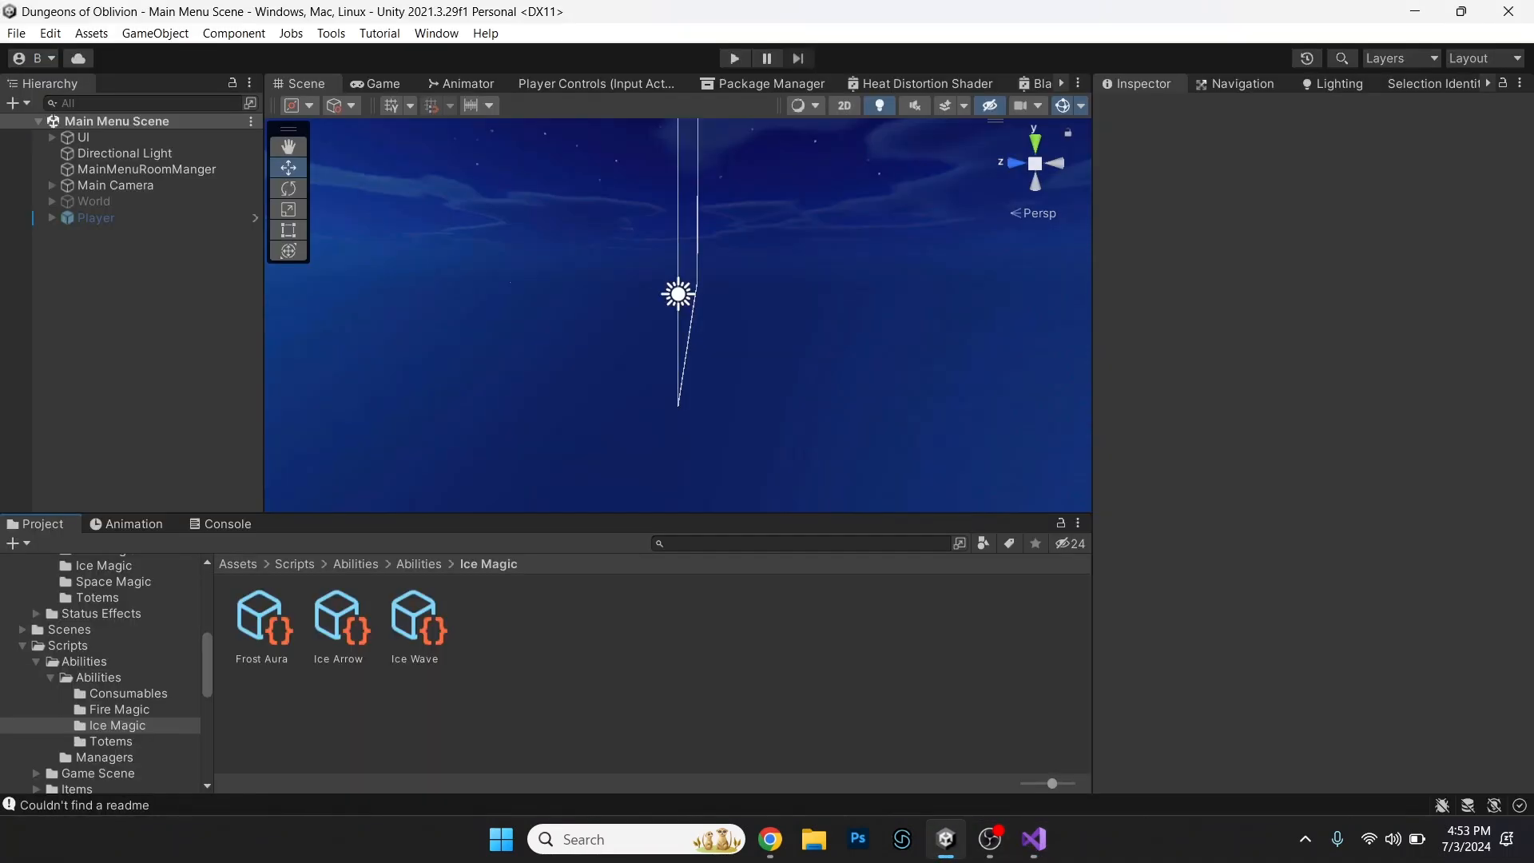
pyautogui.click(339, 620)
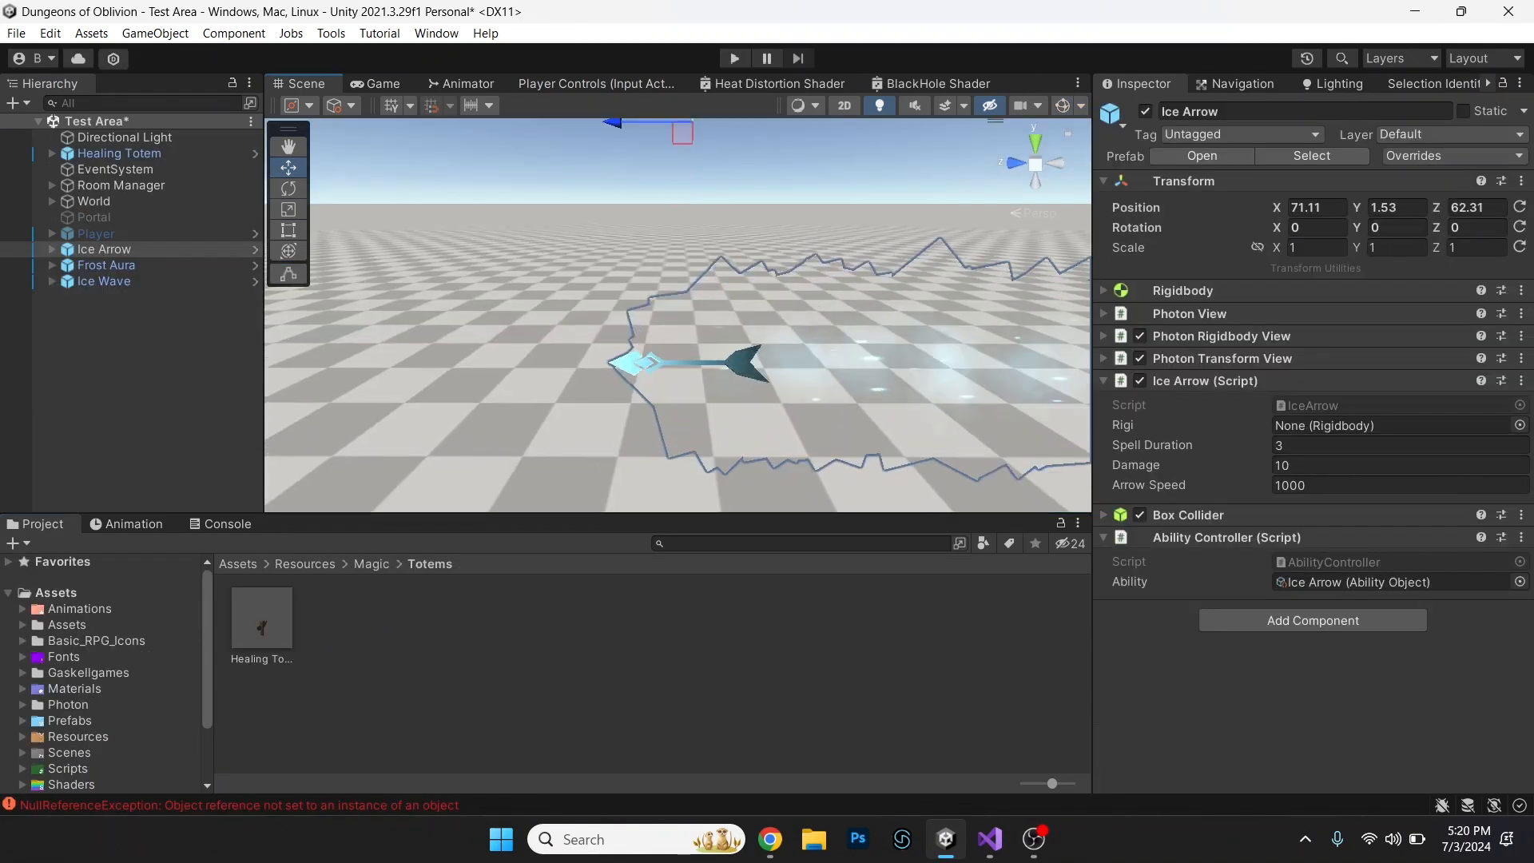
# Look over the Ice Arrow object and its trail in the Test Area scene from different viewpoints.
pyautogui.moveTo(679, 320); pyautogui.dragTo(667, 479, button='middle')
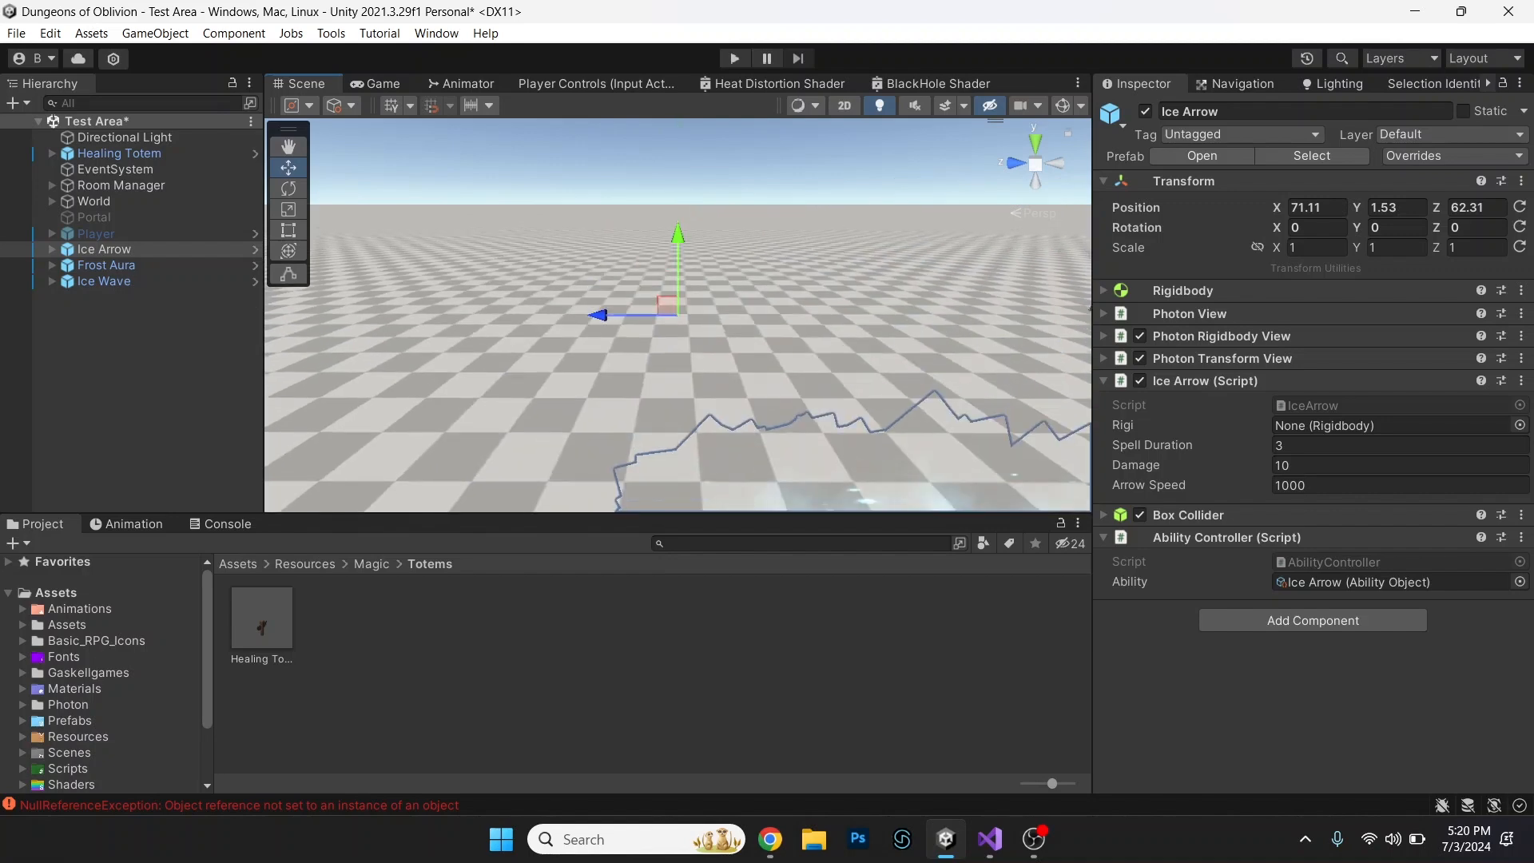
pyautogui.press('q')
pyautogui.moveTo(679, 315); pyautogui.dragTo(1063, 297, button='right')
pyautogui.press('a')
pyautogui.press('a')
pyautogui.moveTo(679, 315); pyautogui.dragTo(1039, 253, button='right')
pyautogui.keyDown('alt'); pyautogui.moveTo(1039, 253); pyautogui.dragTo(296, 270); pyautogui.keyUp('alt')
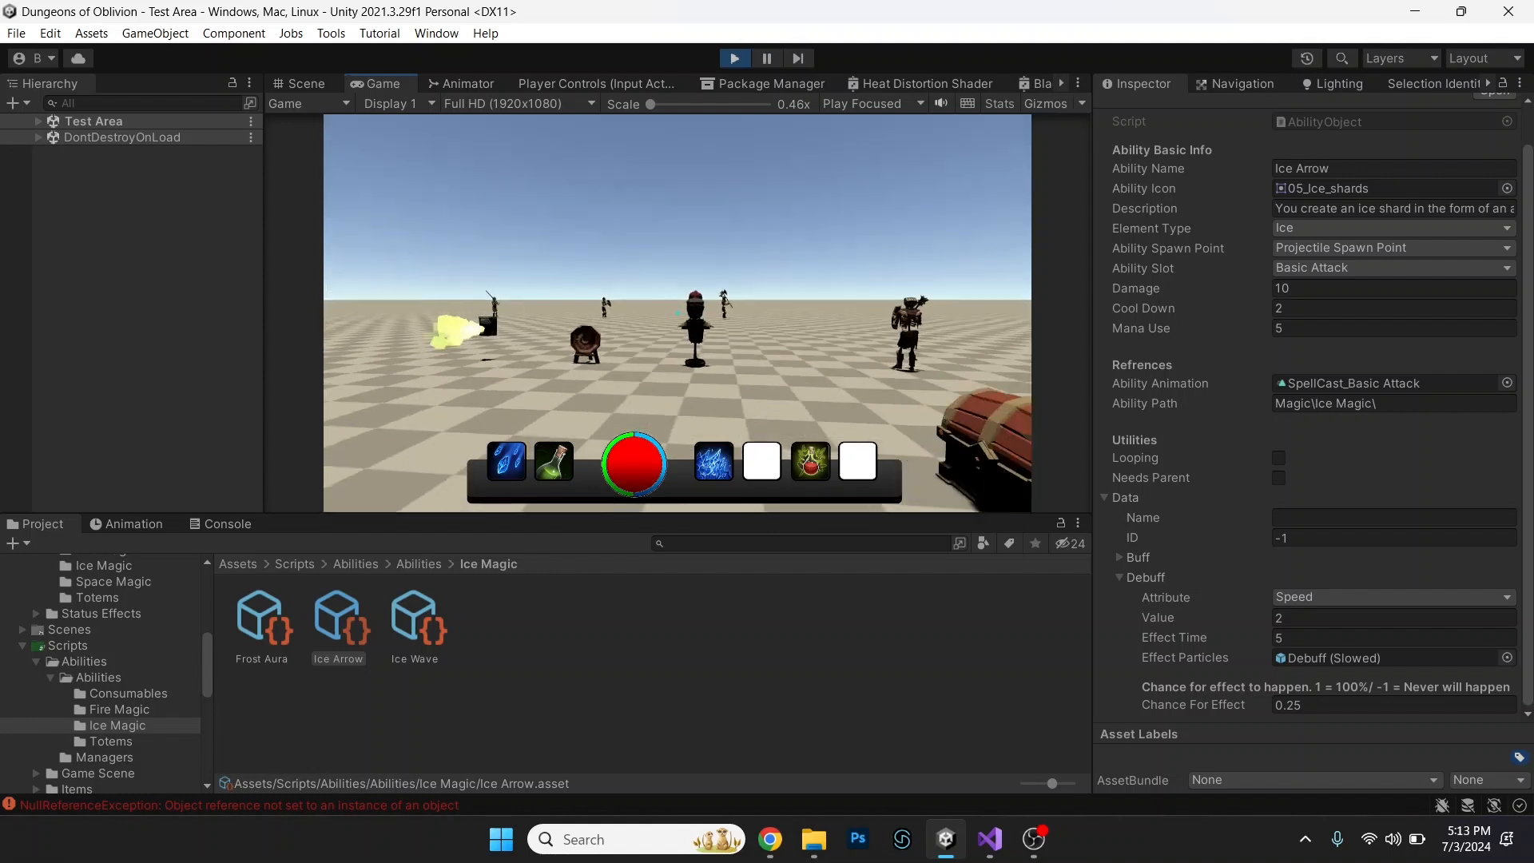
# Approach the training dummy in the running game and attack it with the Ice Arrow.
pyautogui.press('w')
pyautogui.click(678, 313)
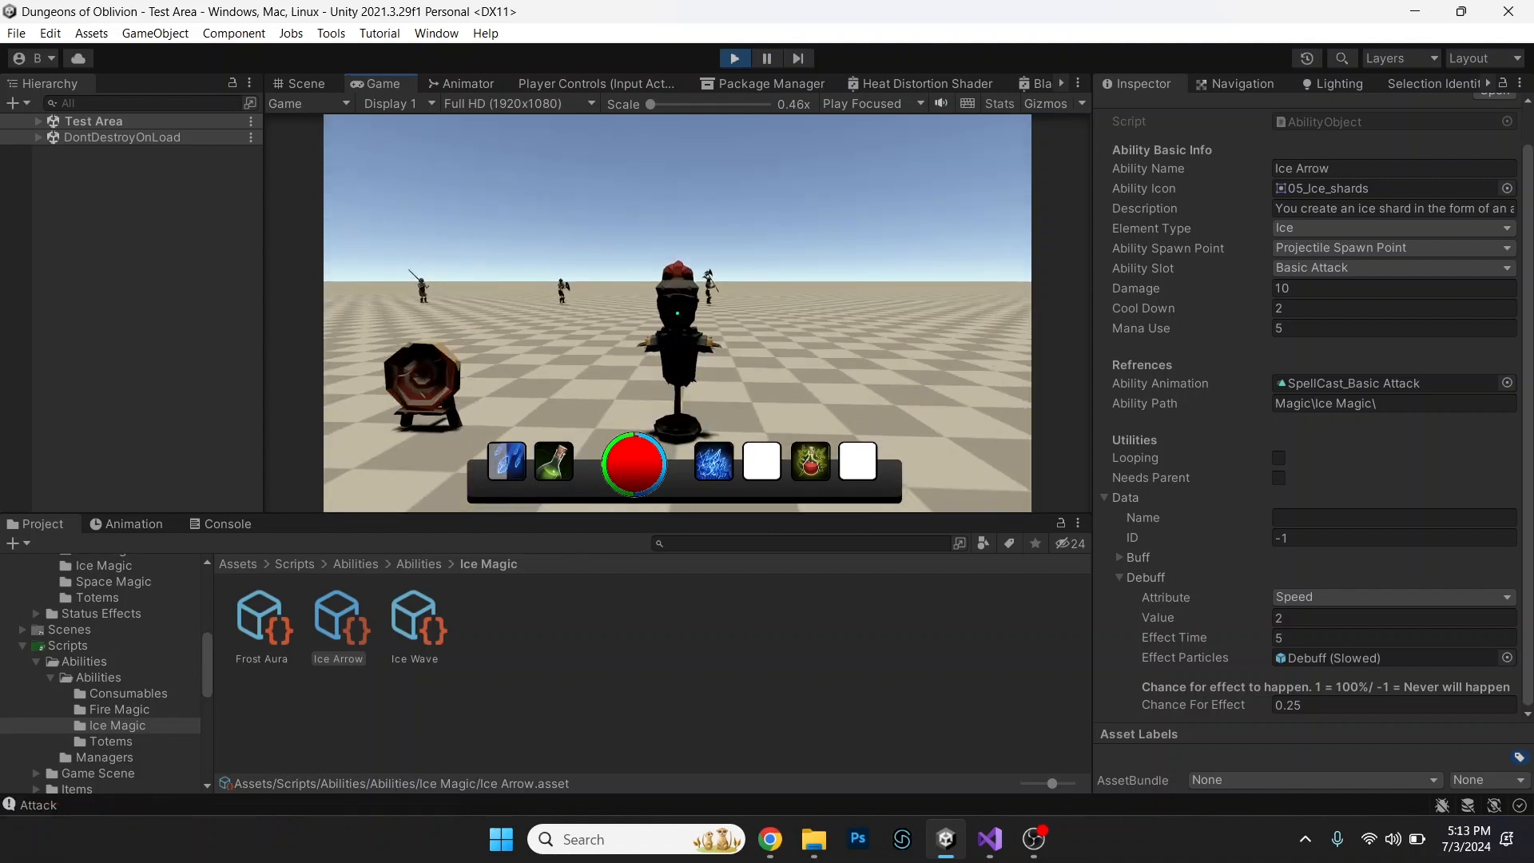
pyautogui.press('s')
pyautogui.press('d')
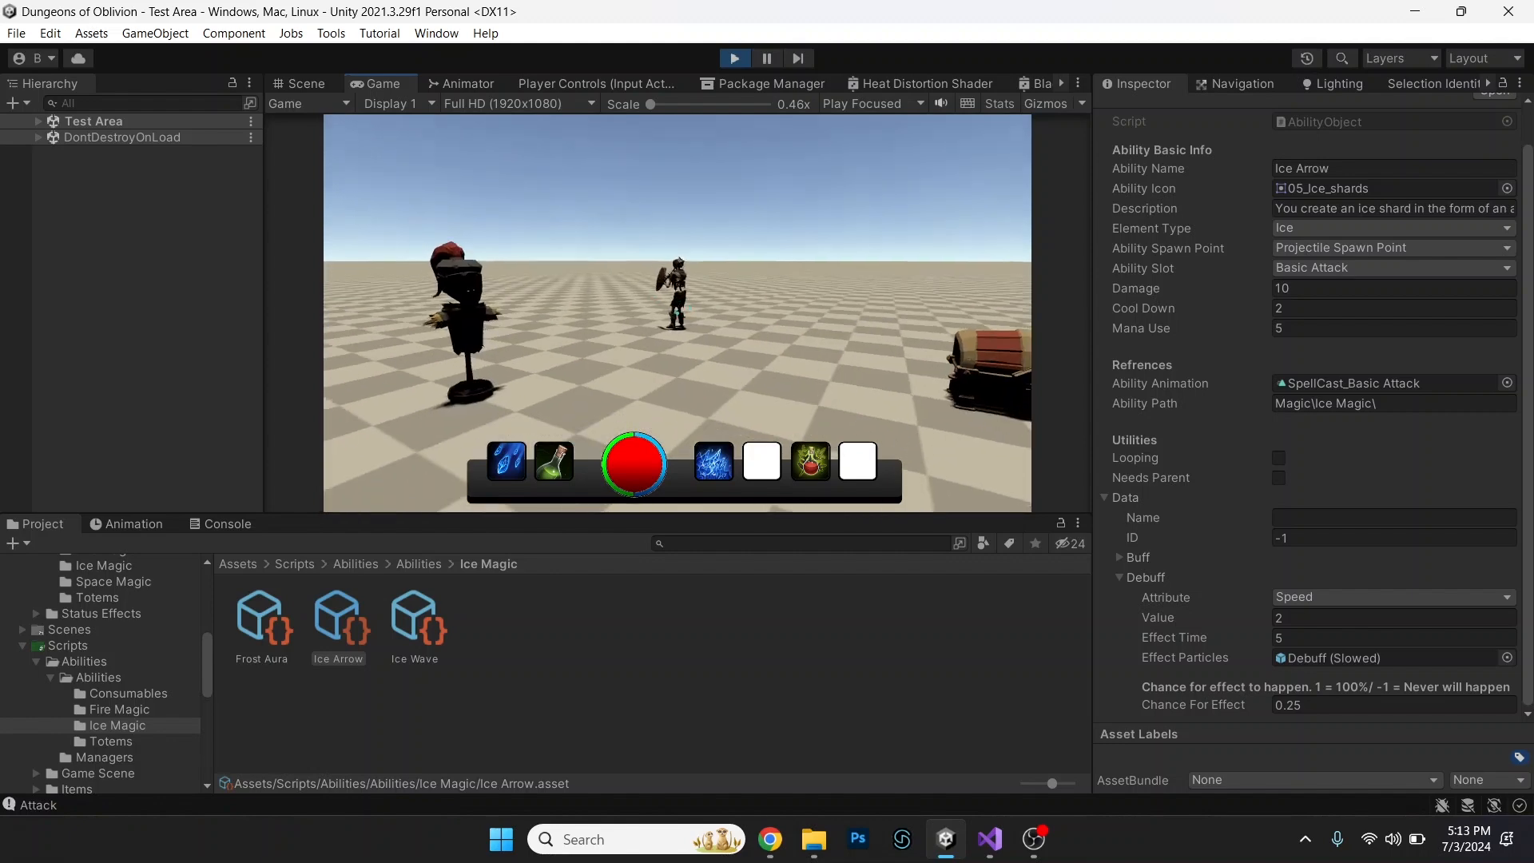
# Move around the shield-bearing skeleton and fire Ice Arrows at it to test the damage and slow debuff.
pyautogui.press('w')
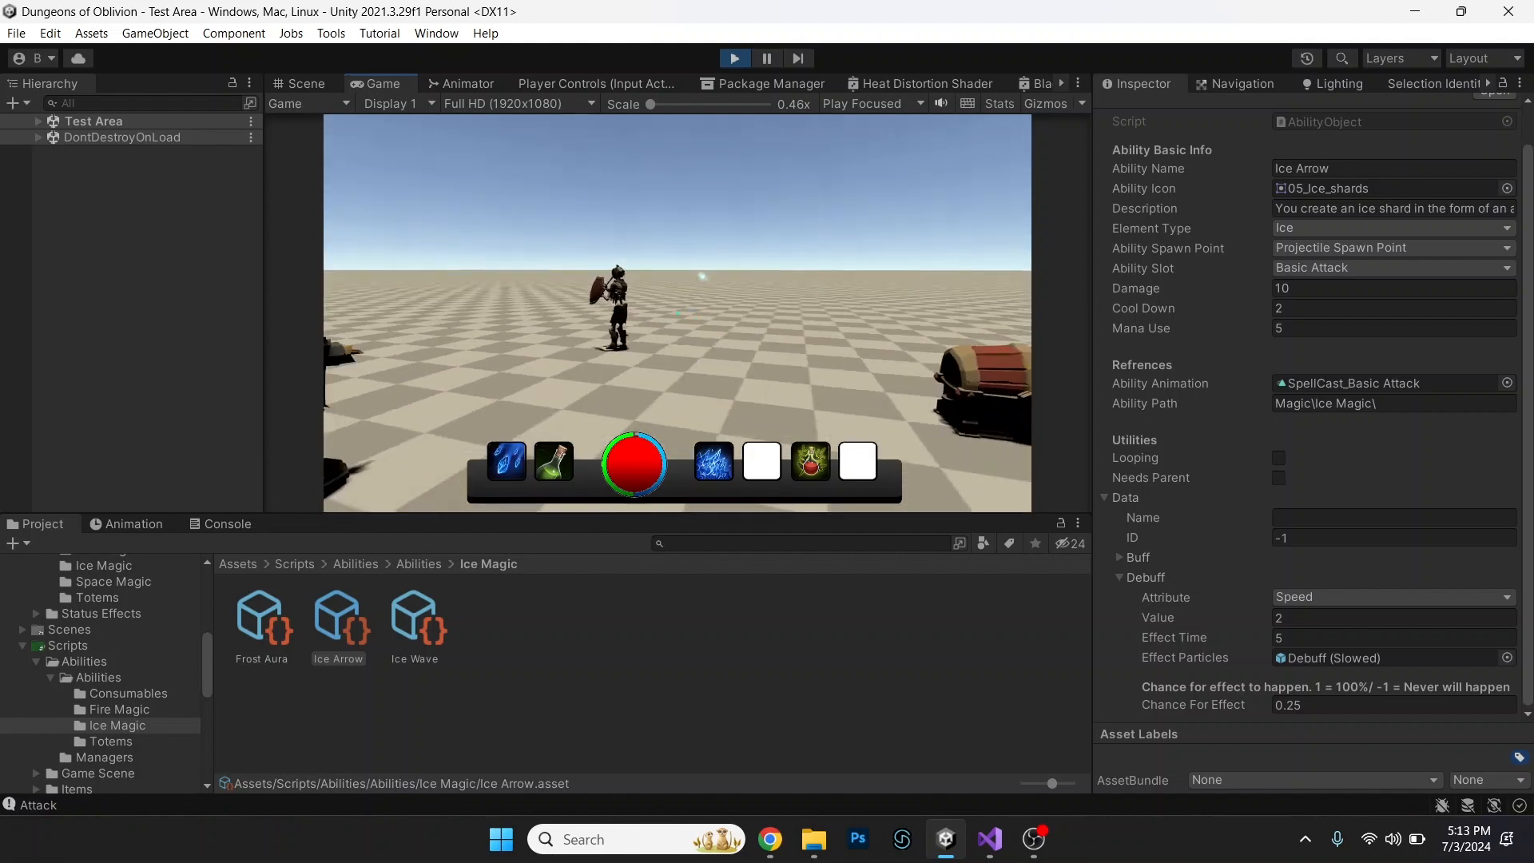
pyautogui.press('d')
pyautogui.click(678, 313)
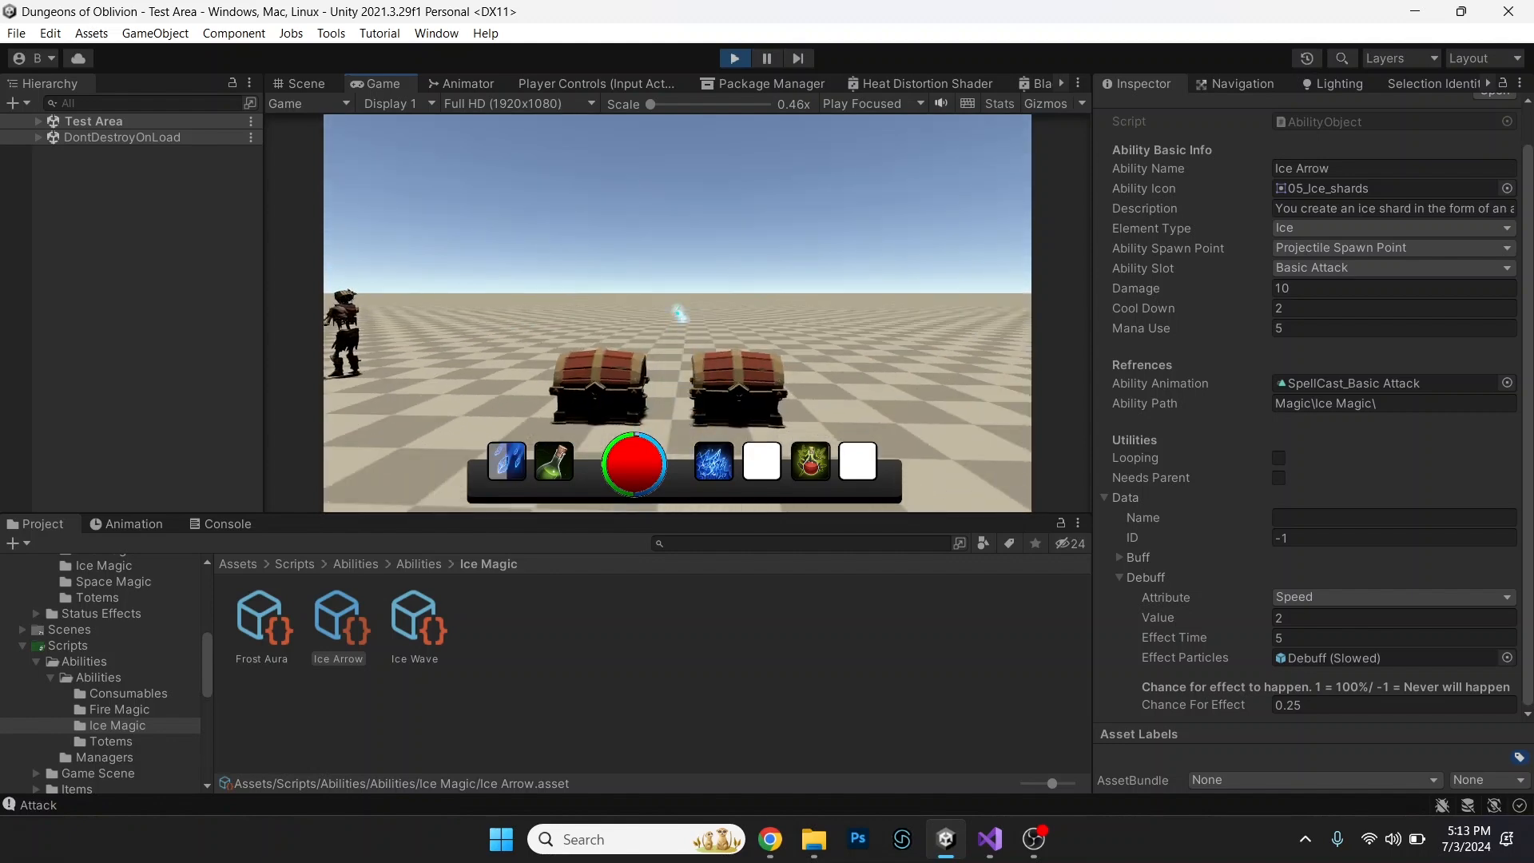
pyautogui.press('w')
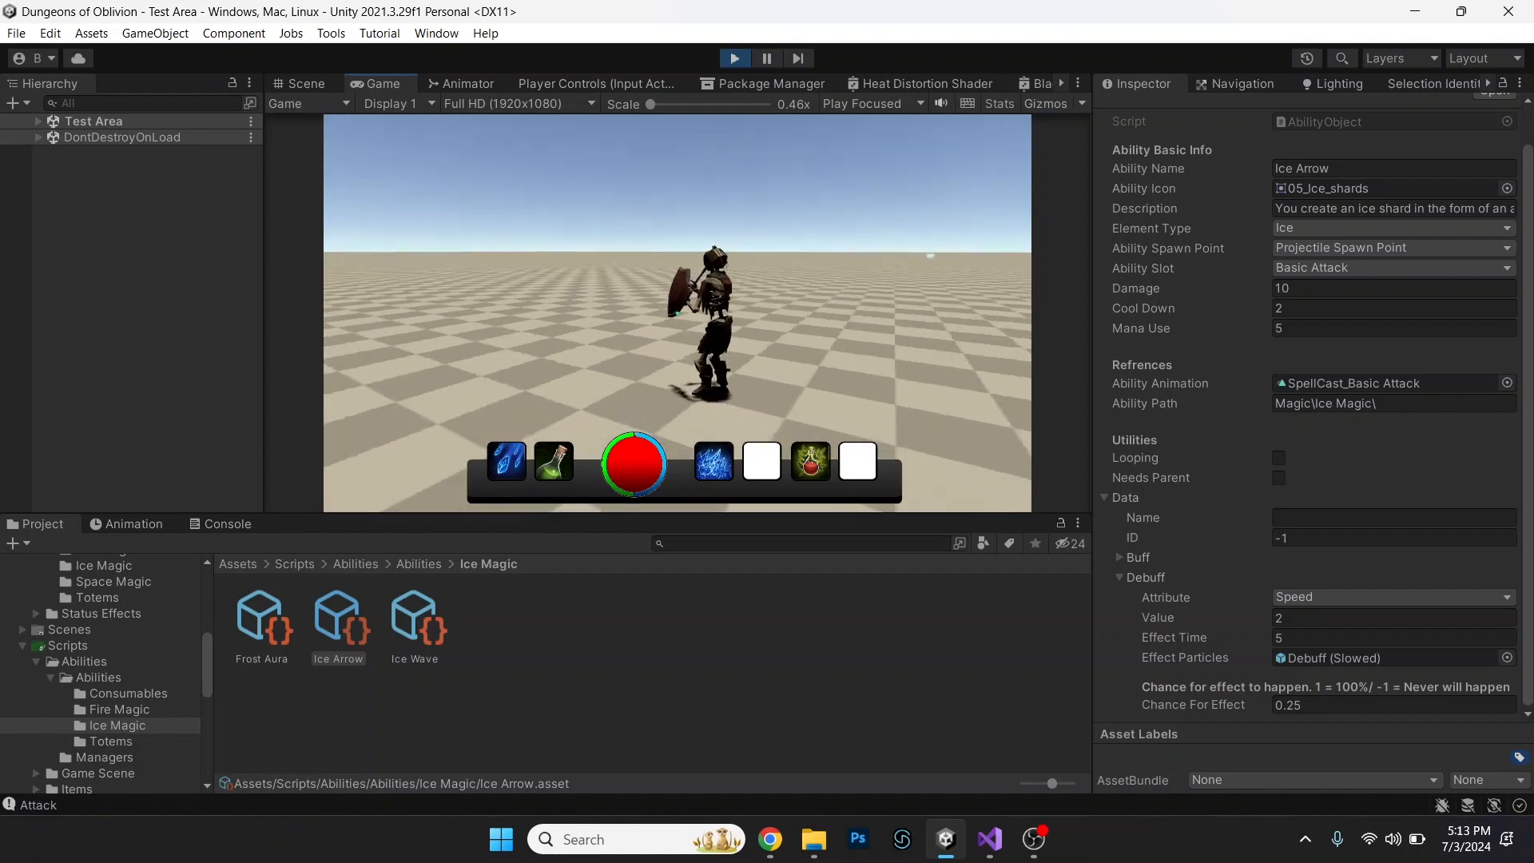
pyautogui.press('s')
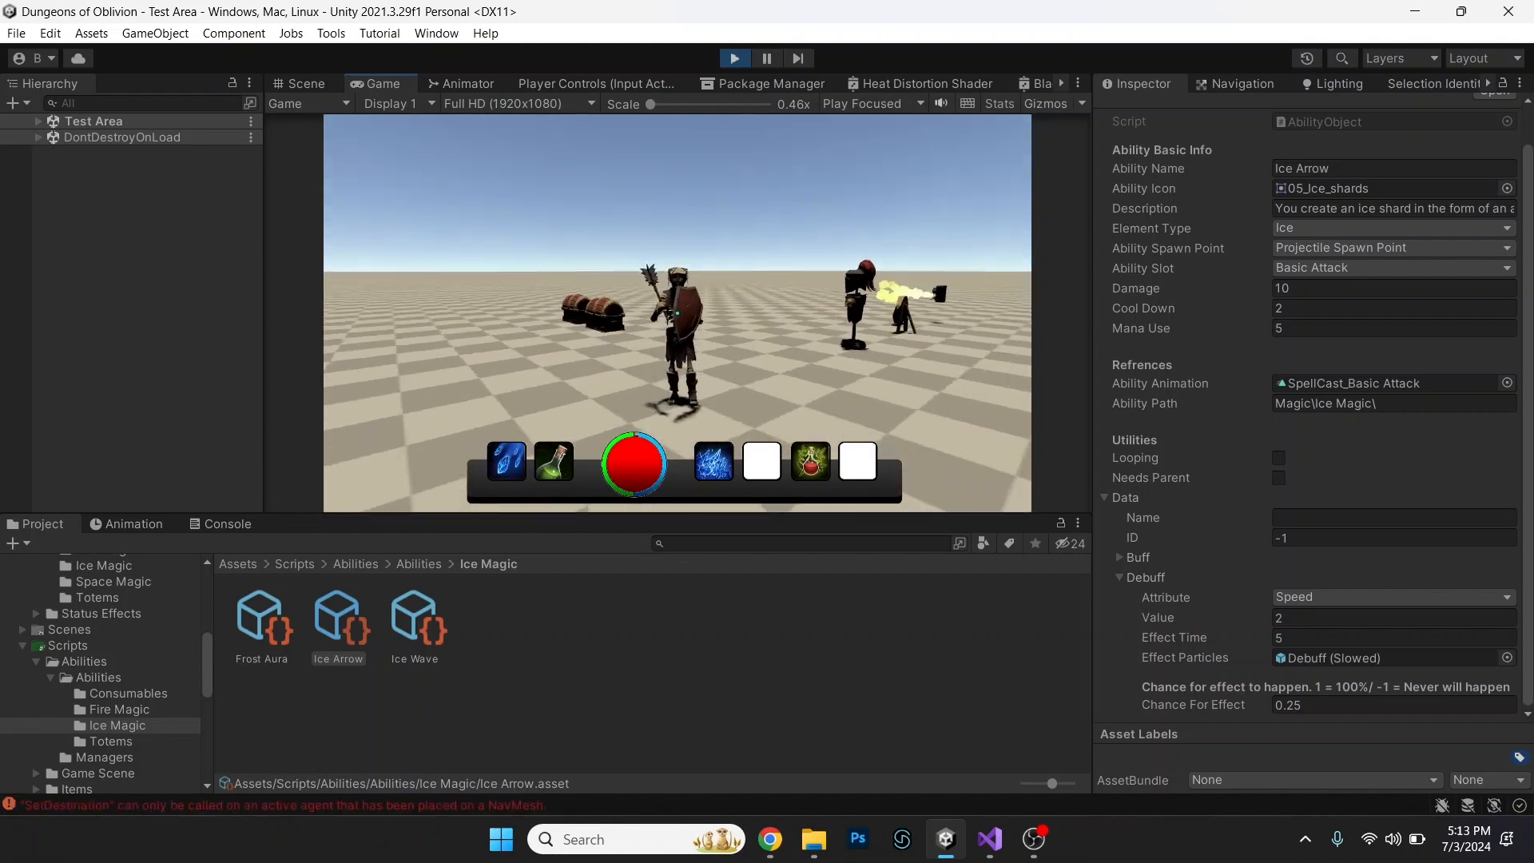
pyautogui.press('s')
pyautogui.click(677, 313)
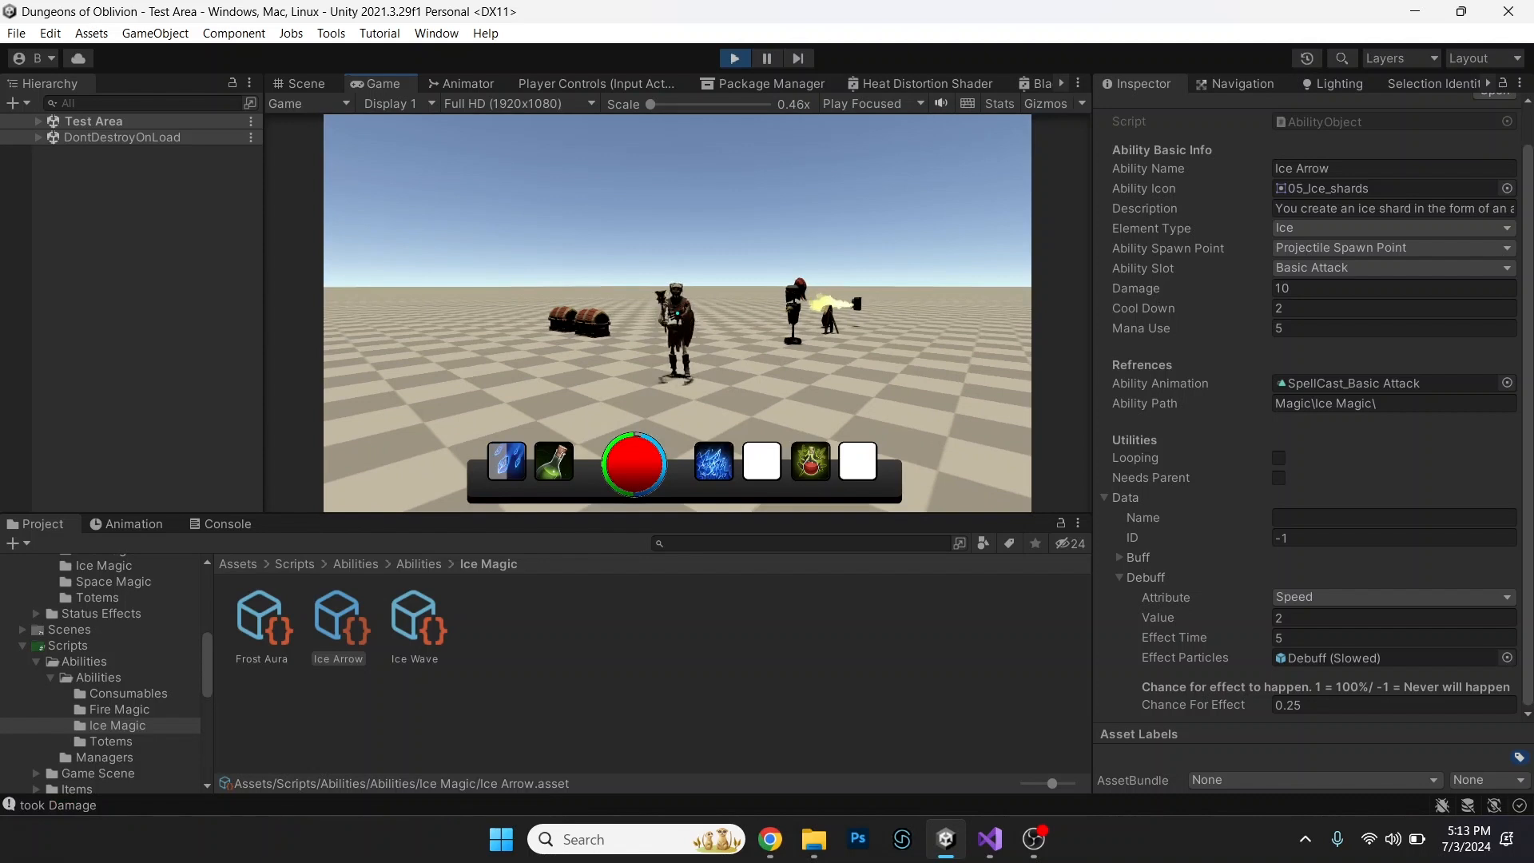
pyautogui.click(678, 313)
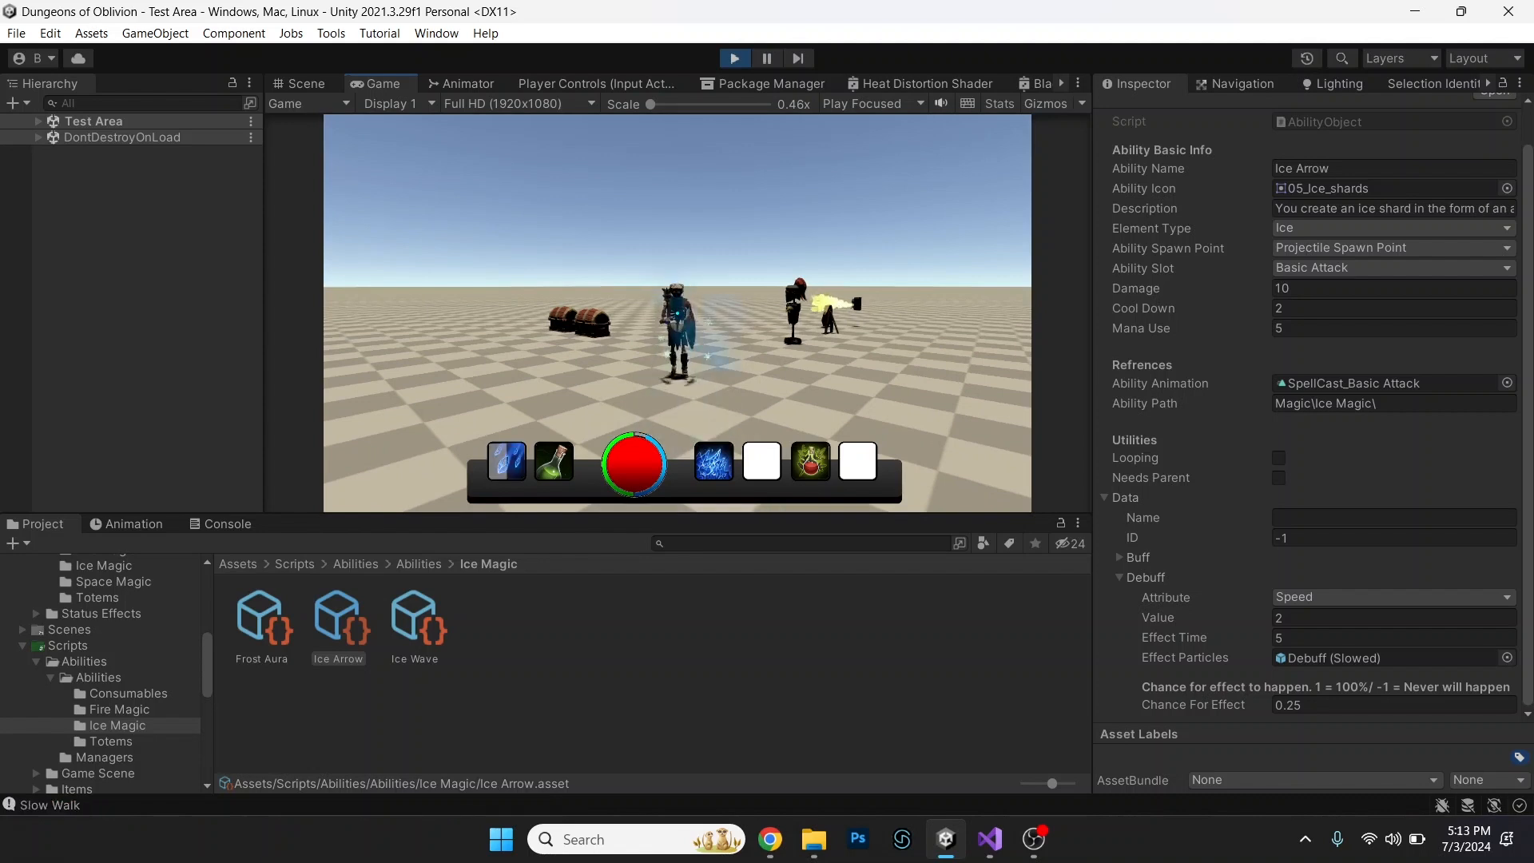
# Move the player through the test area and fire an Ice Arrow while facing the distant enemies in the running game.
pyautogui.press('a')
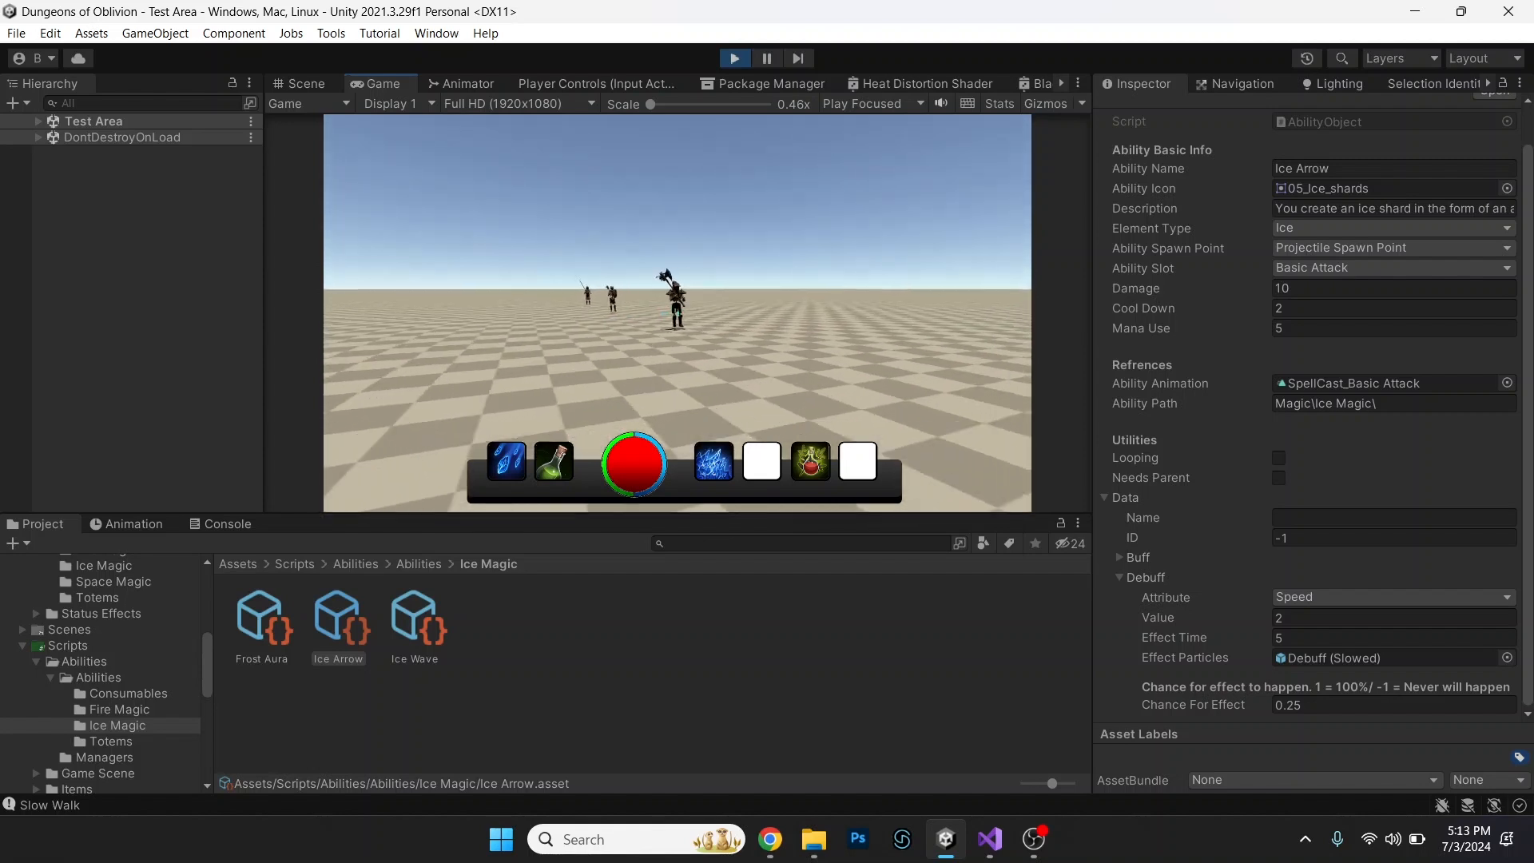
pyautogui.click(678, 313)
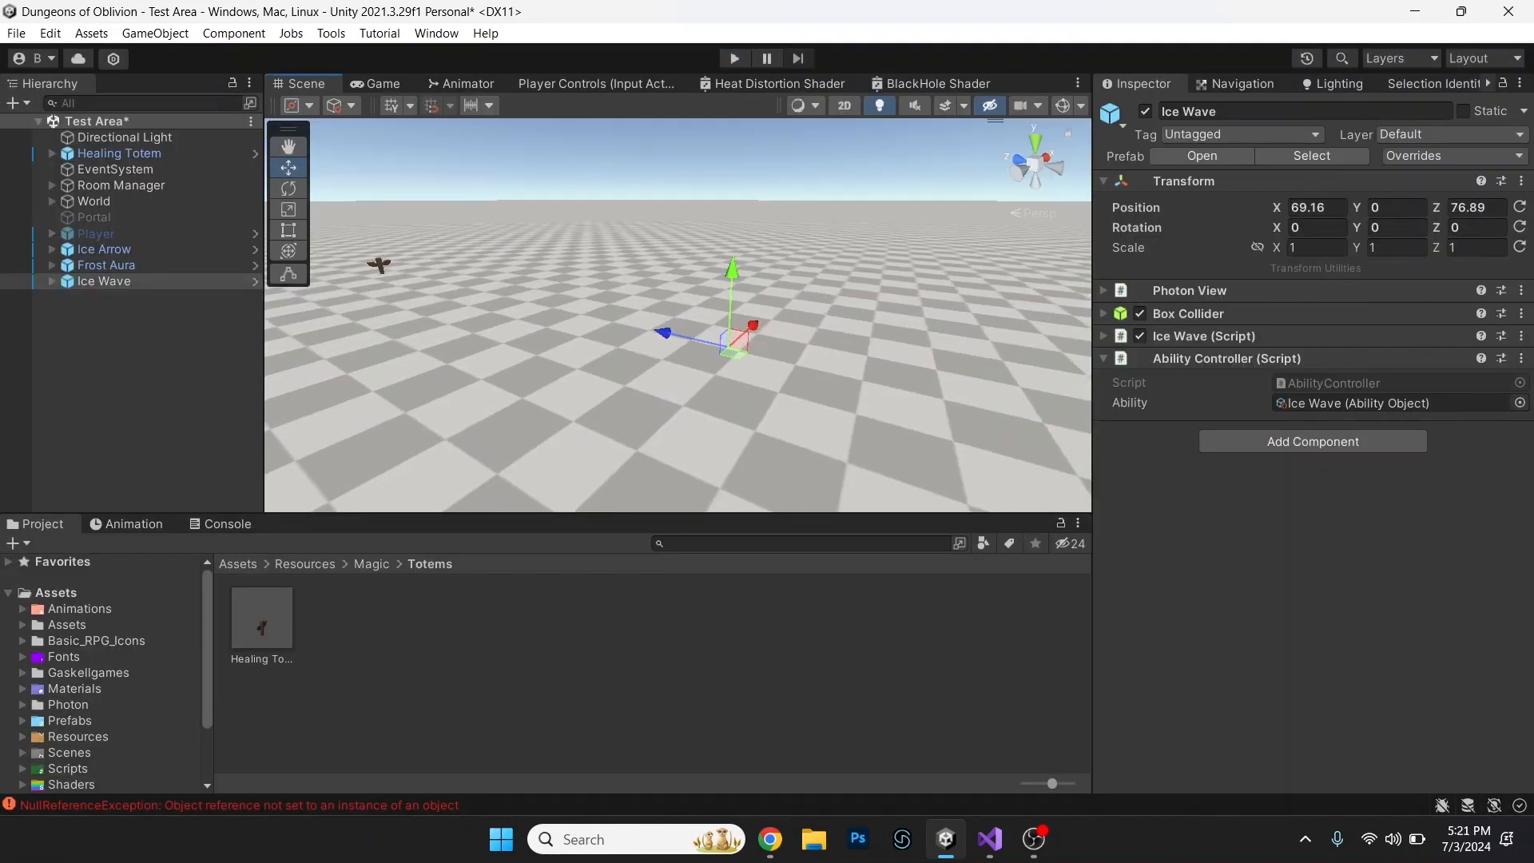
# Look over the Ice Wave's visual effect child and the Frost Aura object in the Test Area scene from different viewpoints.
pyautogui.click(52, 281)
pyautogui.click(118, 297)
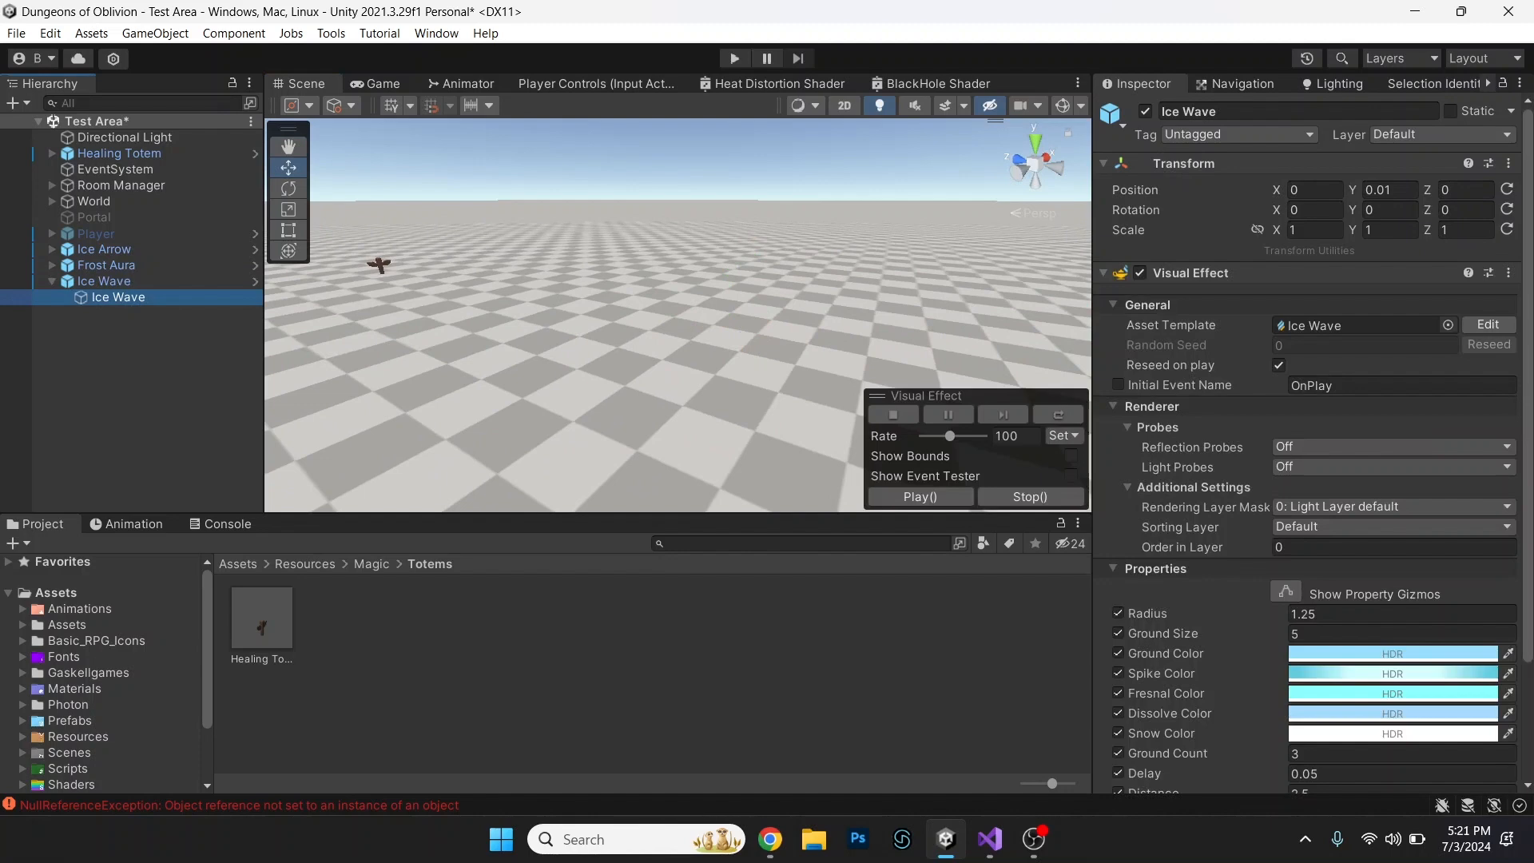
pyautogui.moveTo(678, 316); pyautogui.dragTo(787, 296, button='right')
pyautogui.press('s')
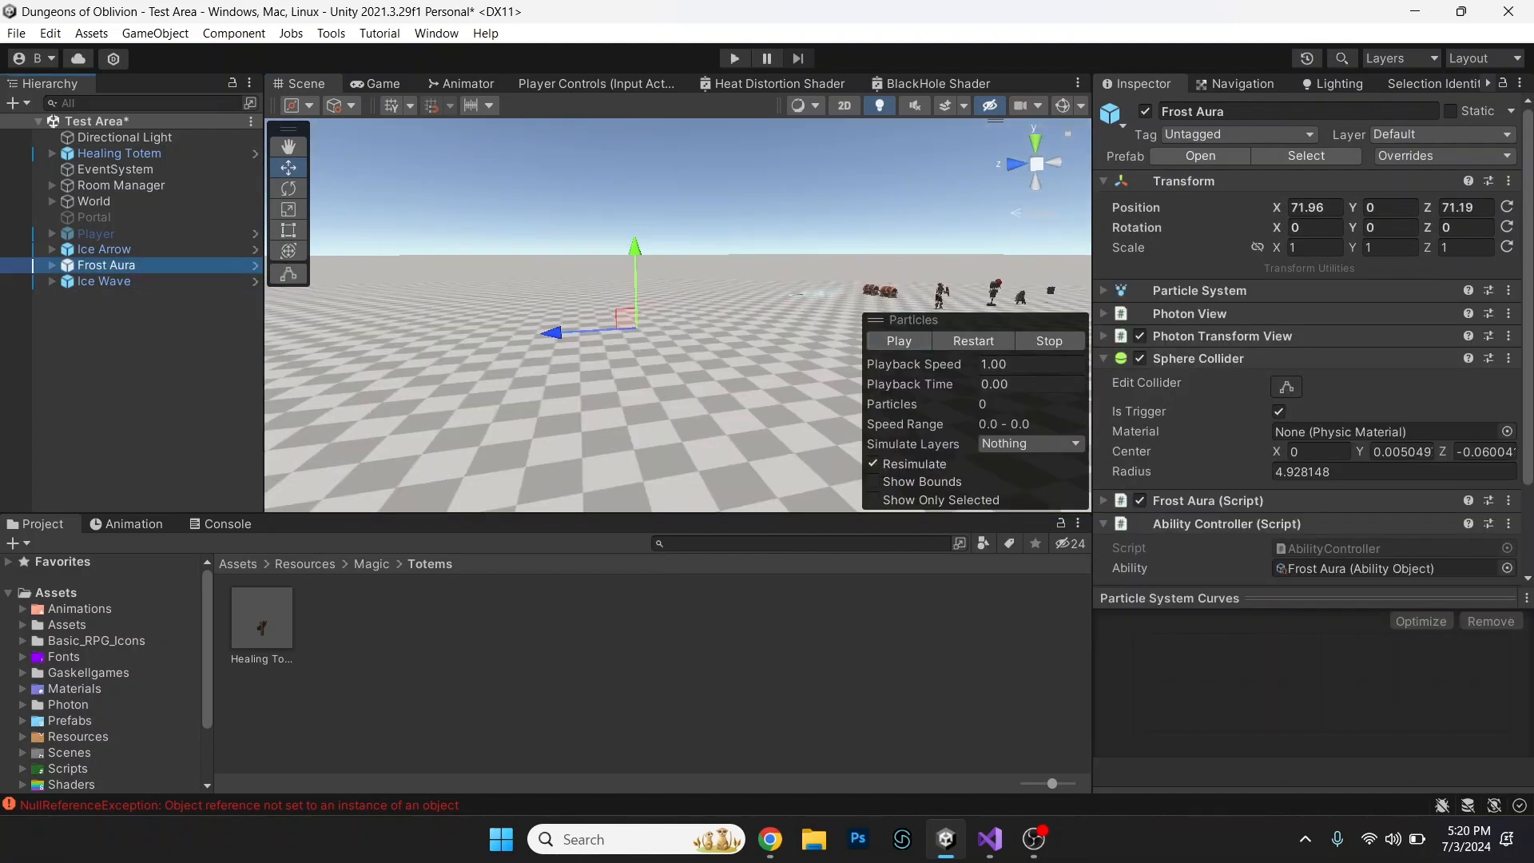
pyautogui.moveTo(678, 316); pyautogui.dragTo(475, 336, button='right')
pyautogui.keyDown('alt'); pyautogui.moveTo(475, 335); pyautogui.dragTo(679, 316); pyautogui.keyUp('alt')
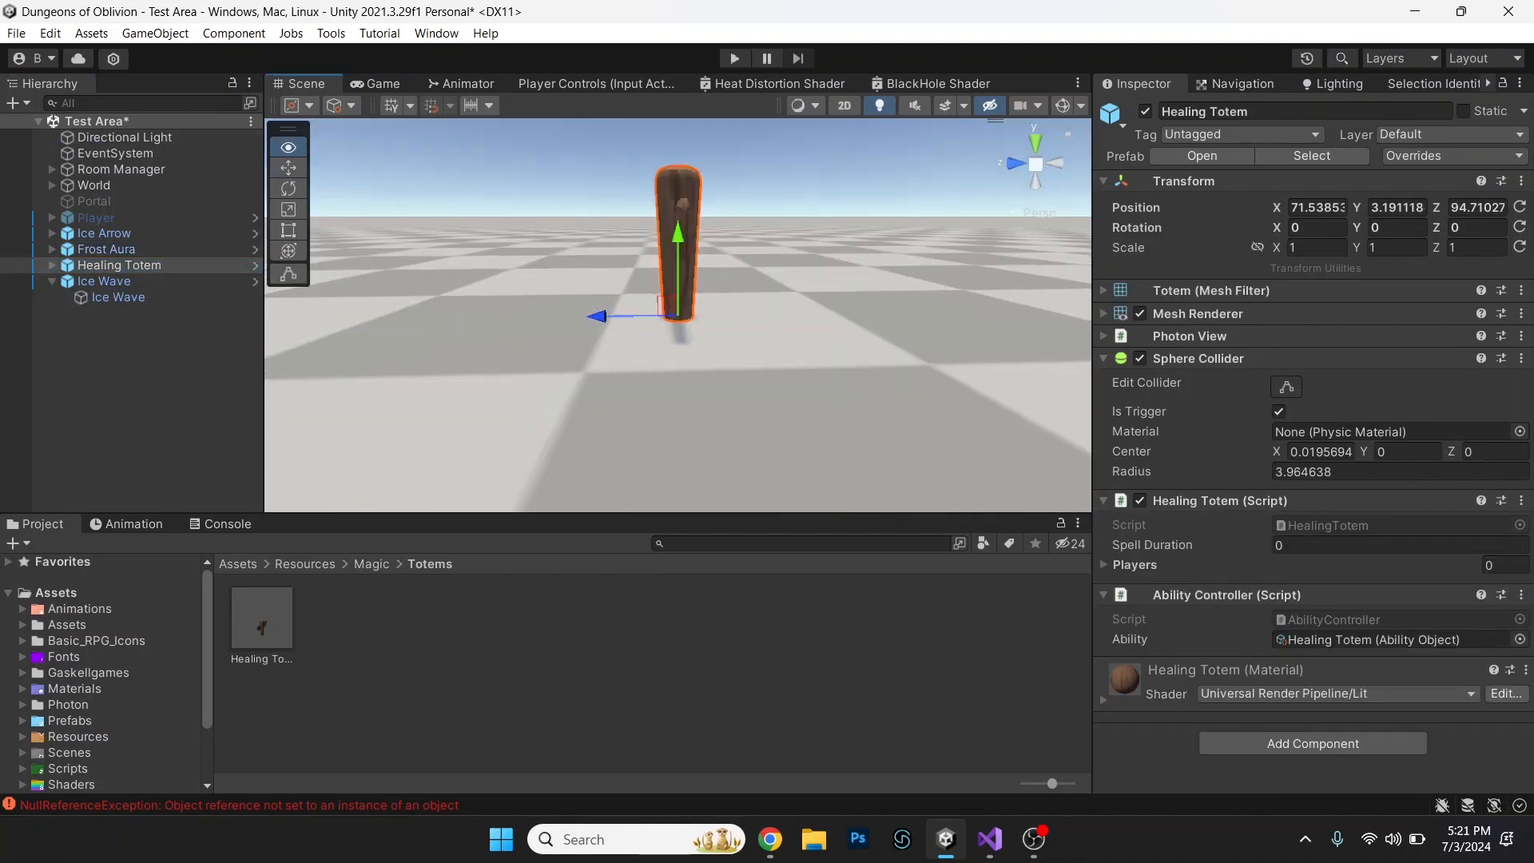
# Inspect the Healing Totem in the Test Area scene and preview its Healing circle particle effect.
pyautogui.scroll(6, 677, 316)
pyautogui.keyDown('alt'); pyautogui.moveTo(607, 320); pyautogui.dragTo(1031, 316); pyautogui.keyUp('alt')
pyautogui.click(52, 264)
pyautogui.click(131, 281)
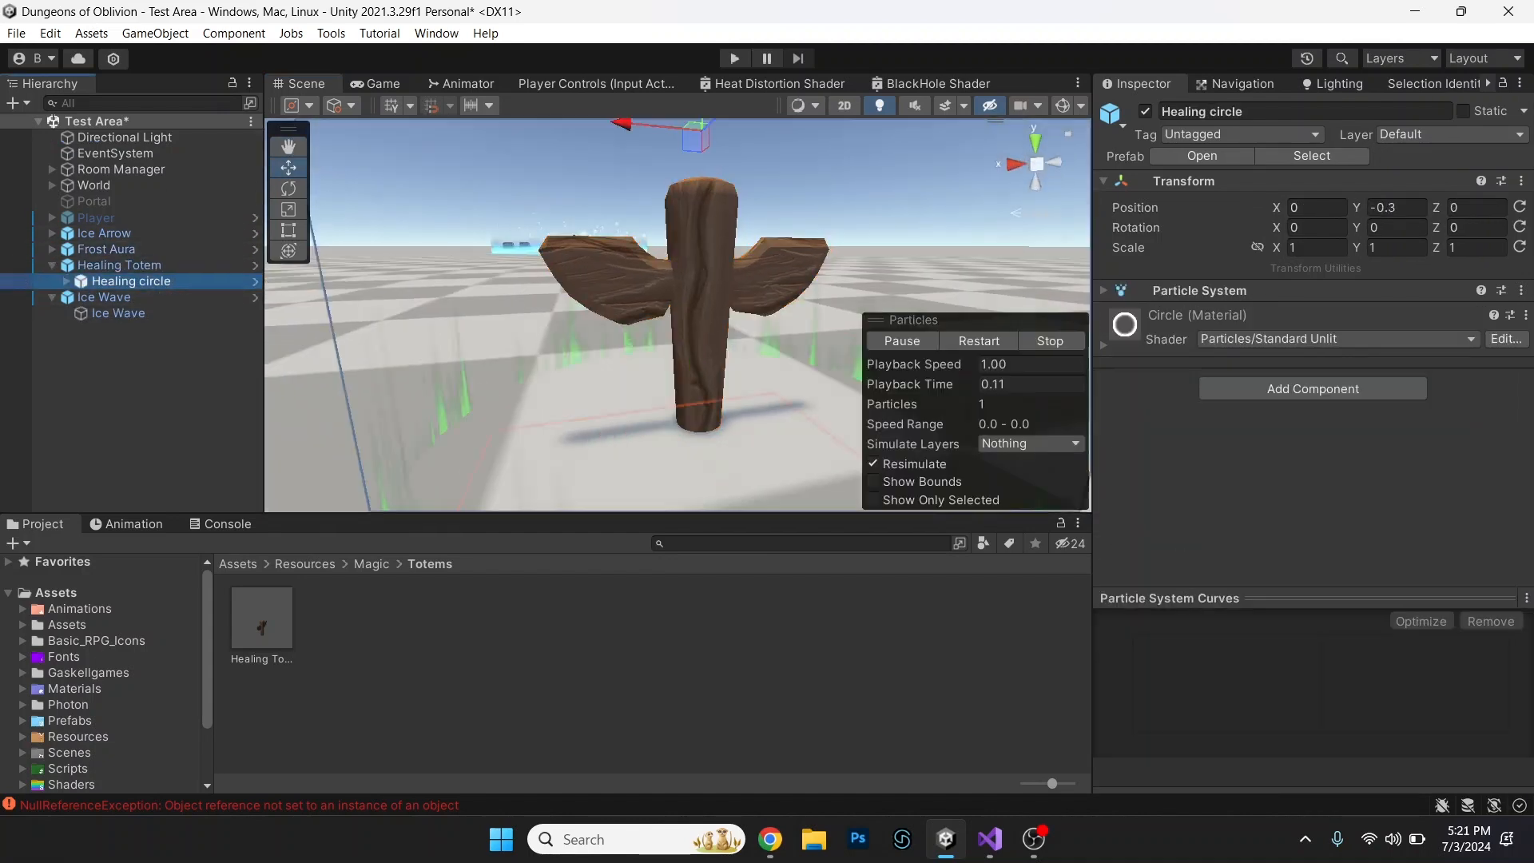
pyautogui.doubleClick(119, 264)
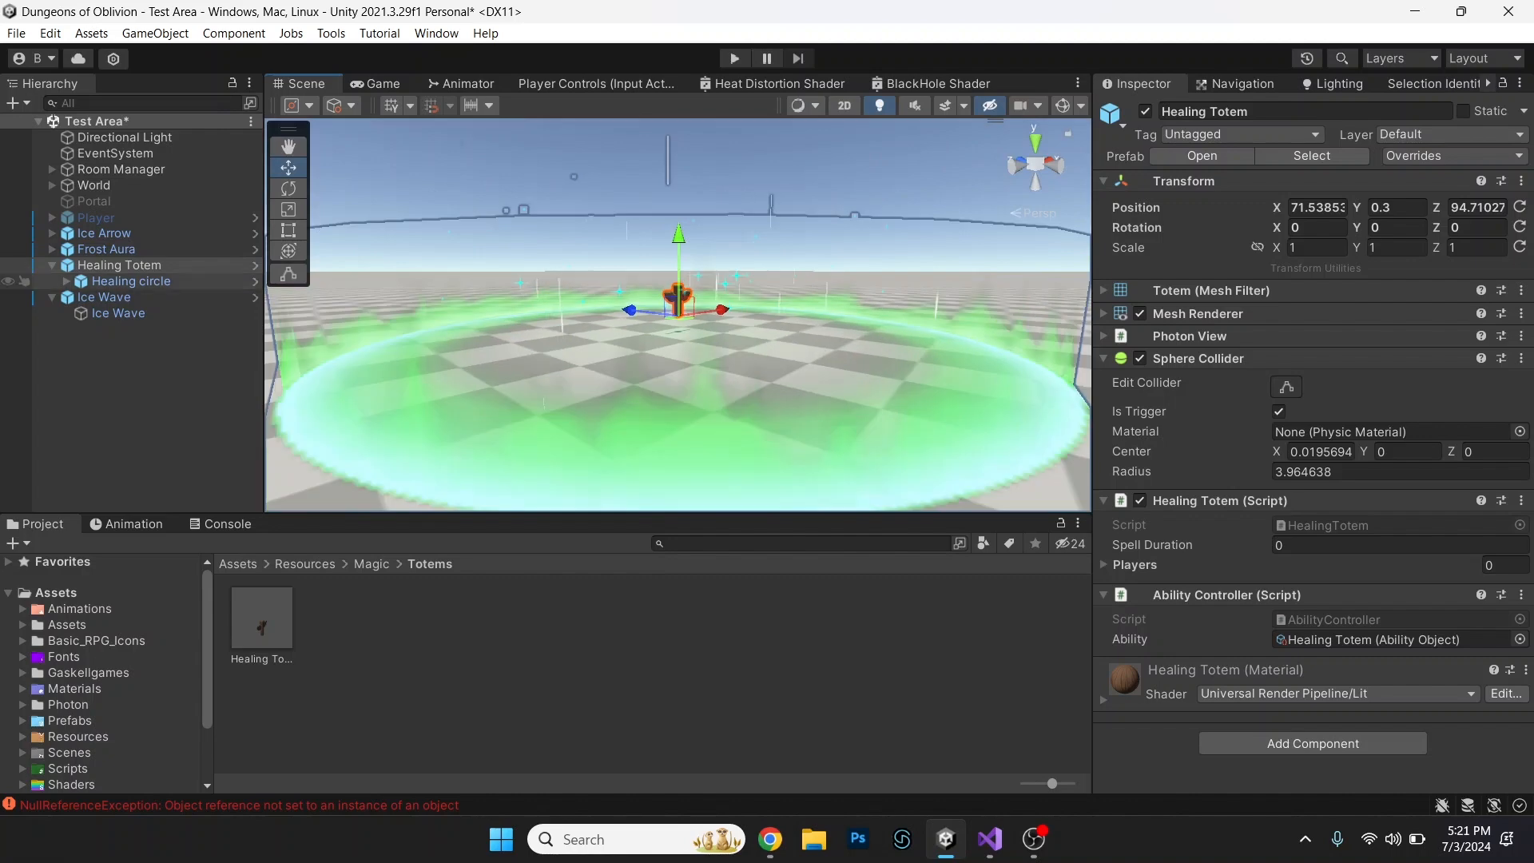
pyautogui.click(131, 281)
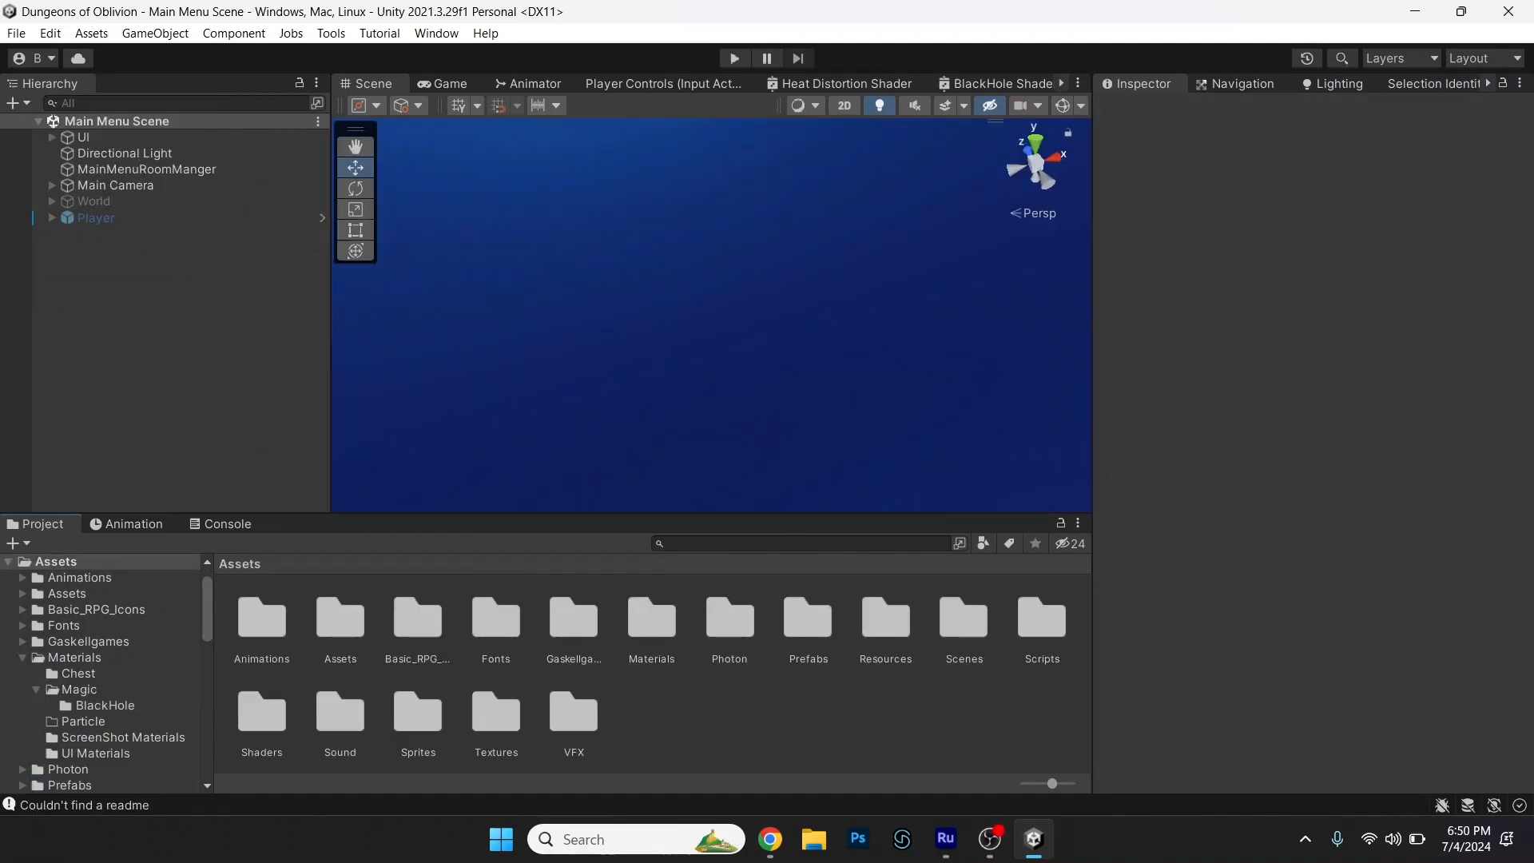
# Open the Ability Inventory Slot prefab from the Resources folder and review its Ability Slot and Button components.
pyautogui.doubleClick(886, 620)
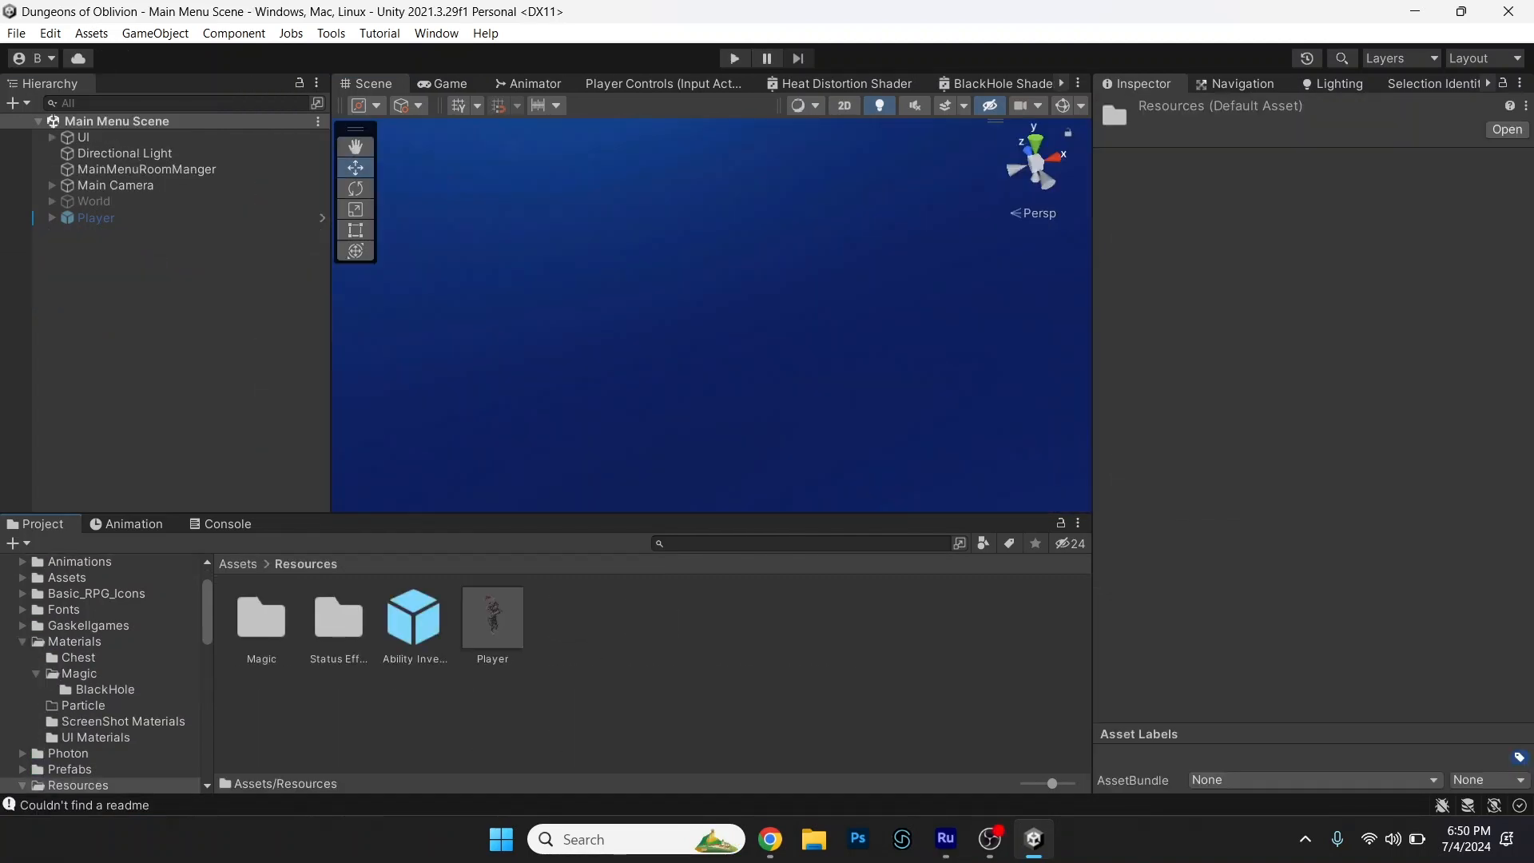
pyautogui.doubleClick(414, 620)
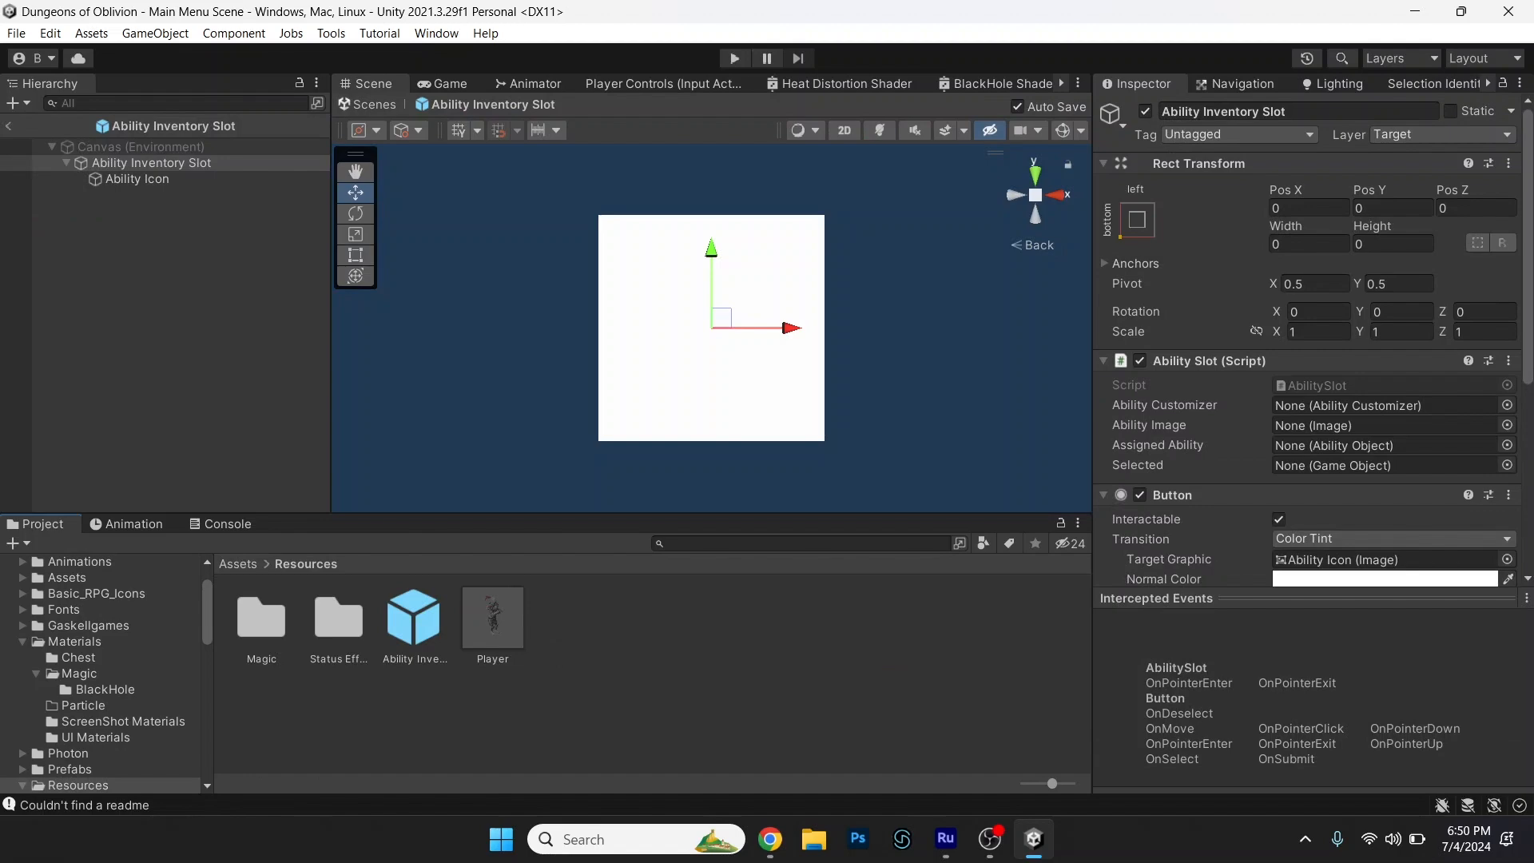
pyautogui.scroll(-5, 1314, 341)
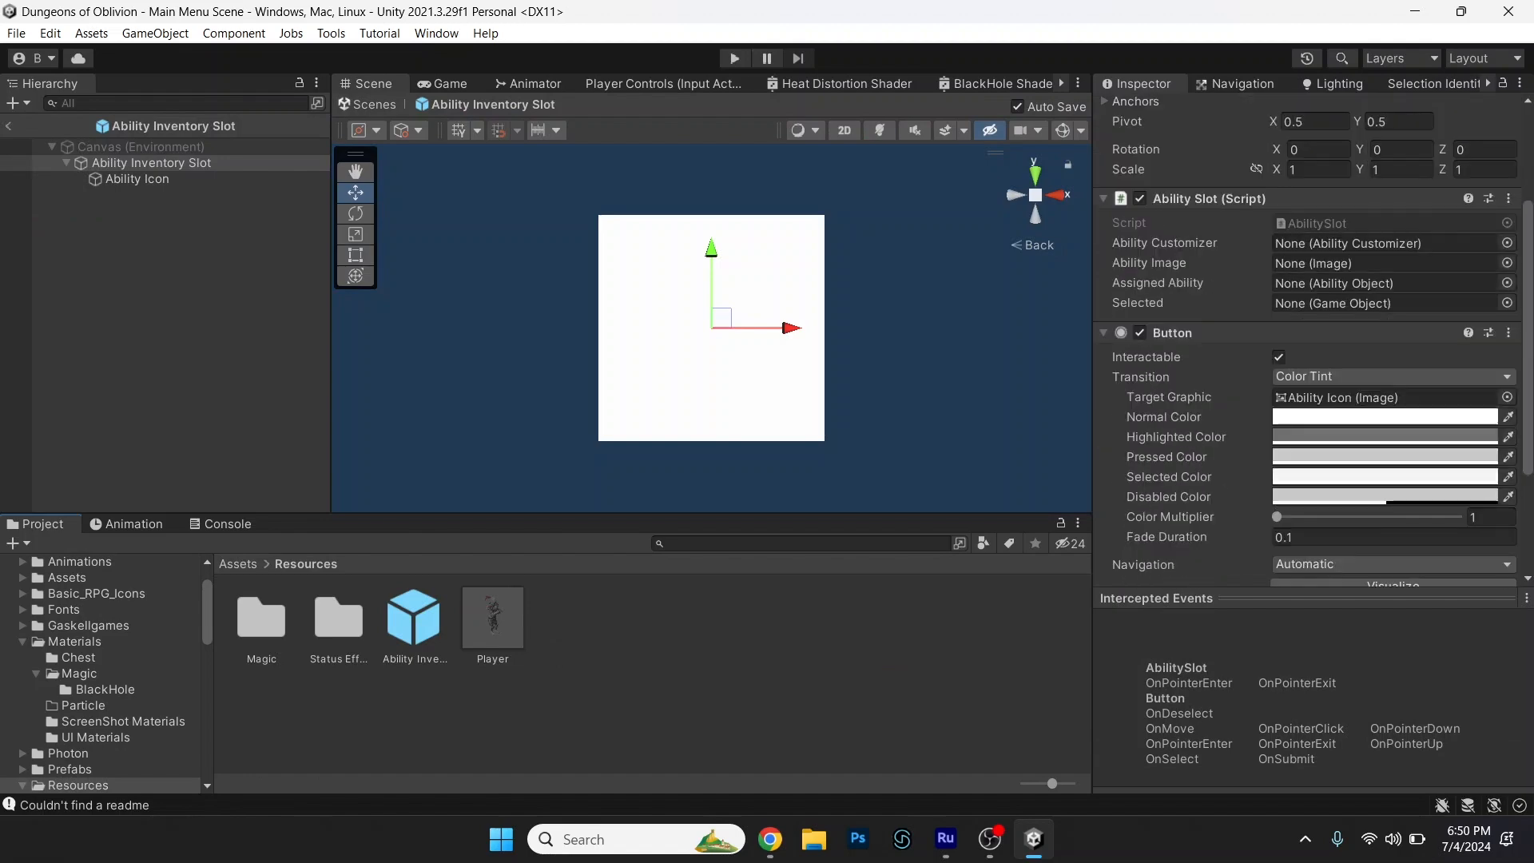
pyautogui.scroll(5, 1135, 284)
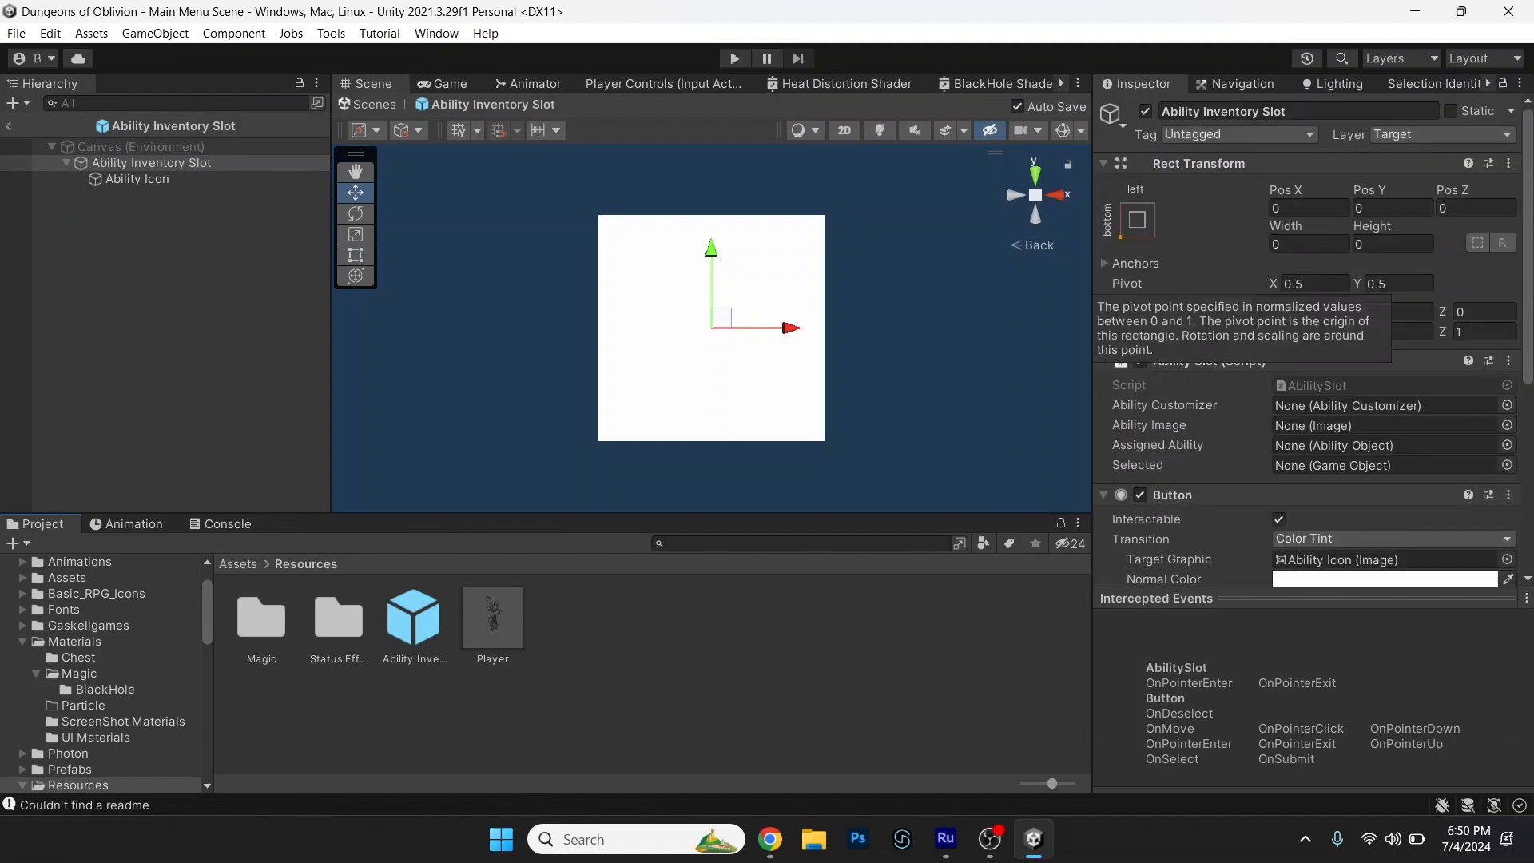
# Examine the Rect Transform and Image components of the prefab's Ability Icon child.
pyautogui.click(137, 180)
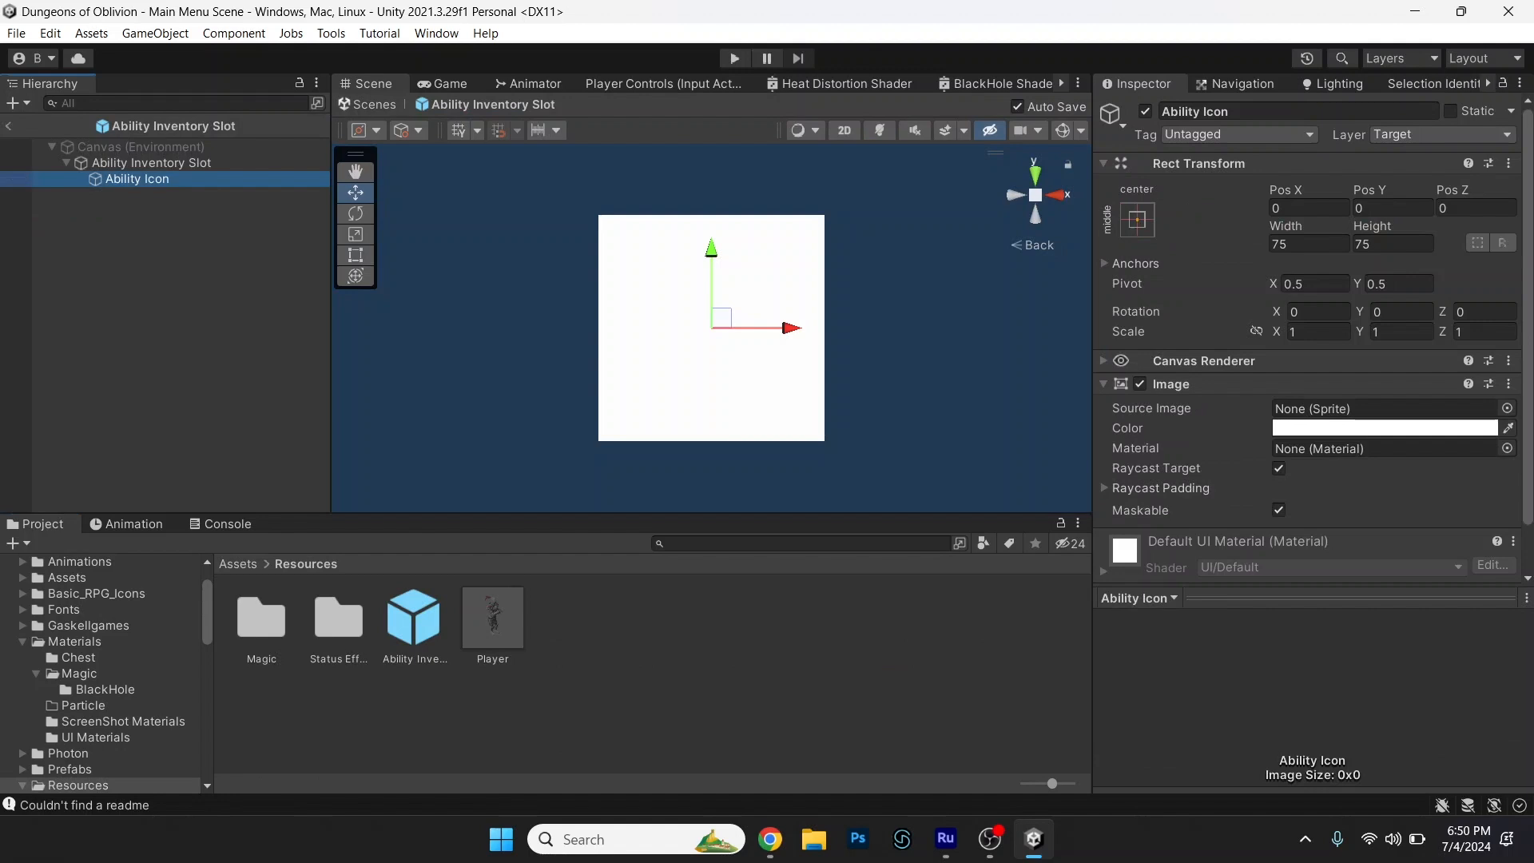
pyautogui.scroll(-2, 1314, 384)
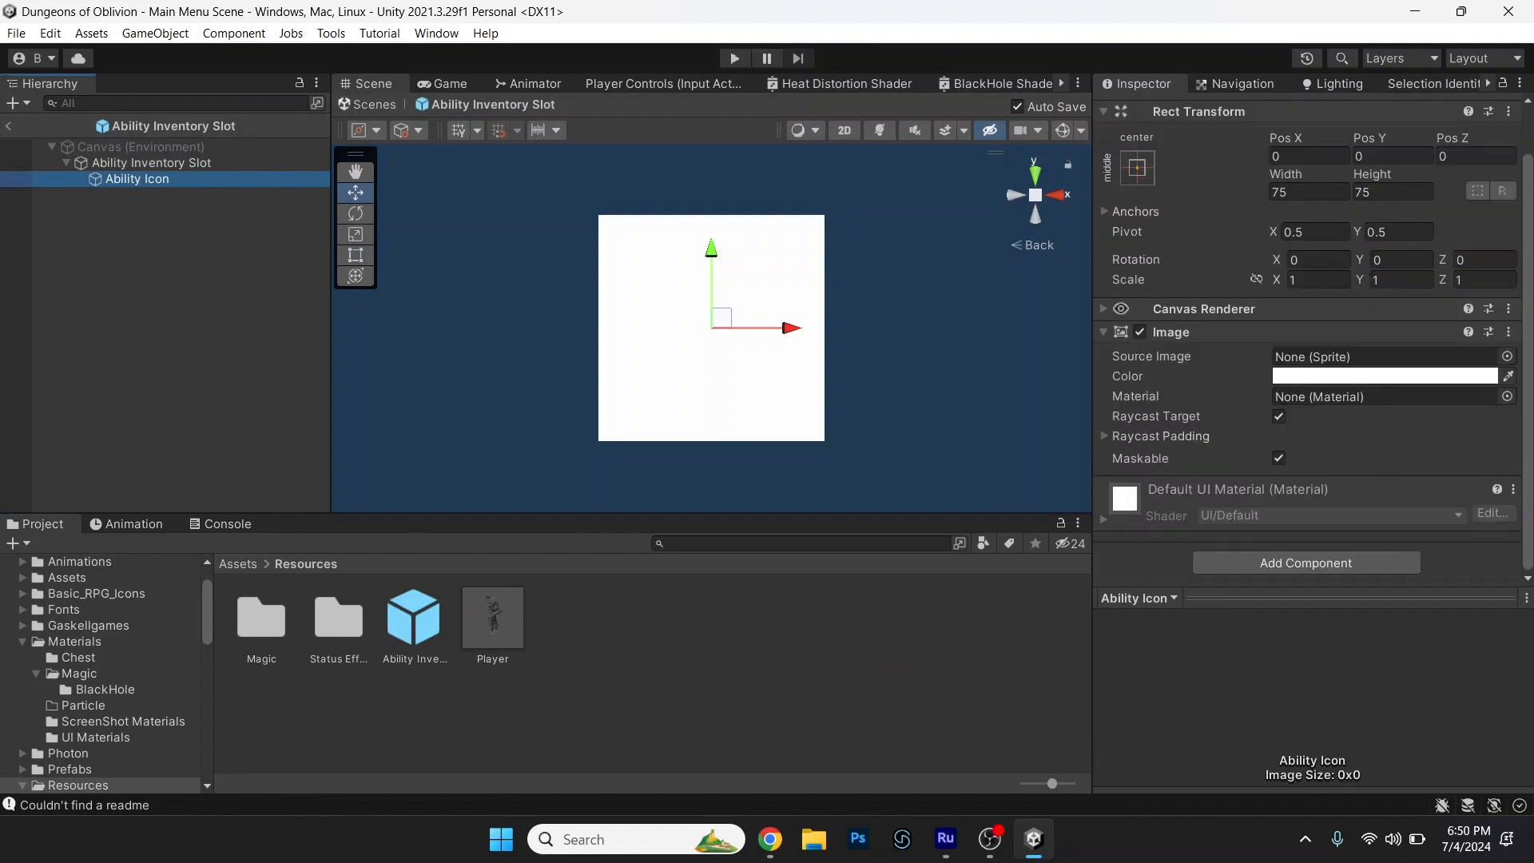
pyautogui.scroll(2, 1314, 342)
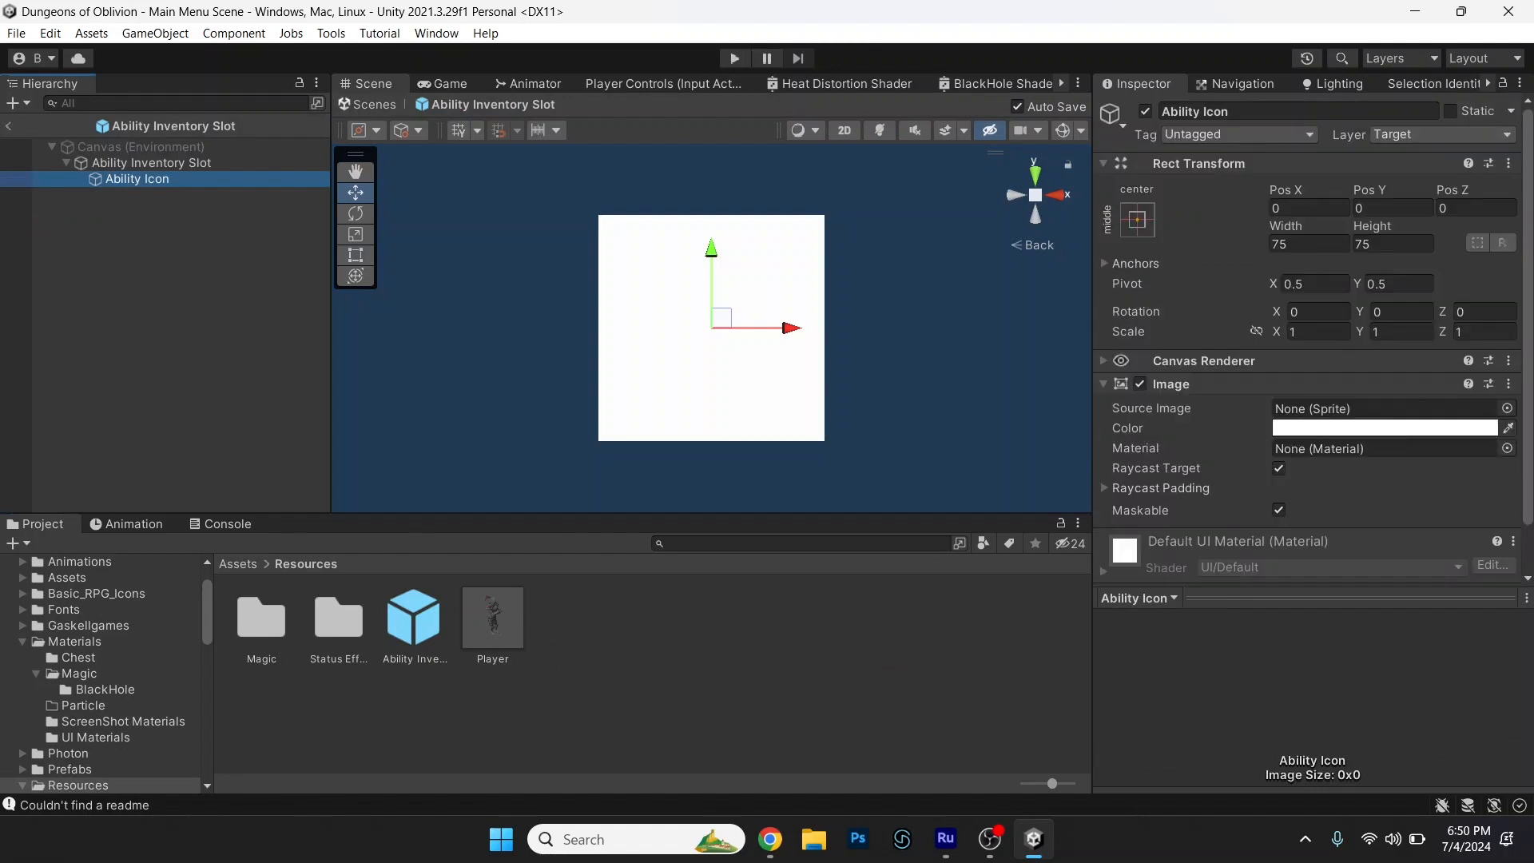
# Return to the Ability Inventory Slot root and examine its script references, button colours and On Click list.
pyautogui.click(151, 163)
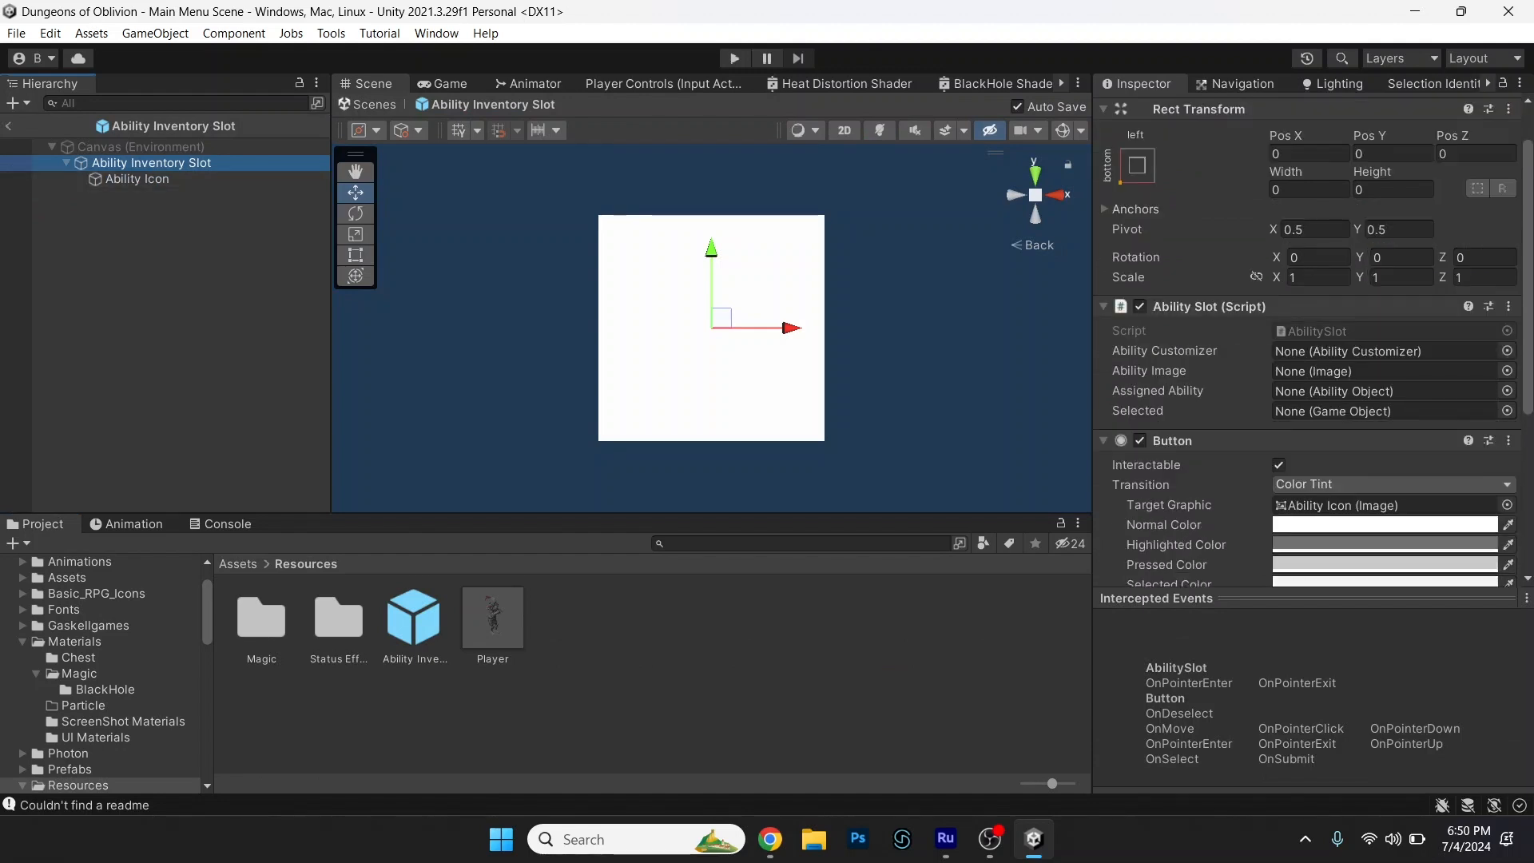
pyautogui.scroll(-5, 1314, 340)
pyautogui.scroll(-3, 1314, 340)
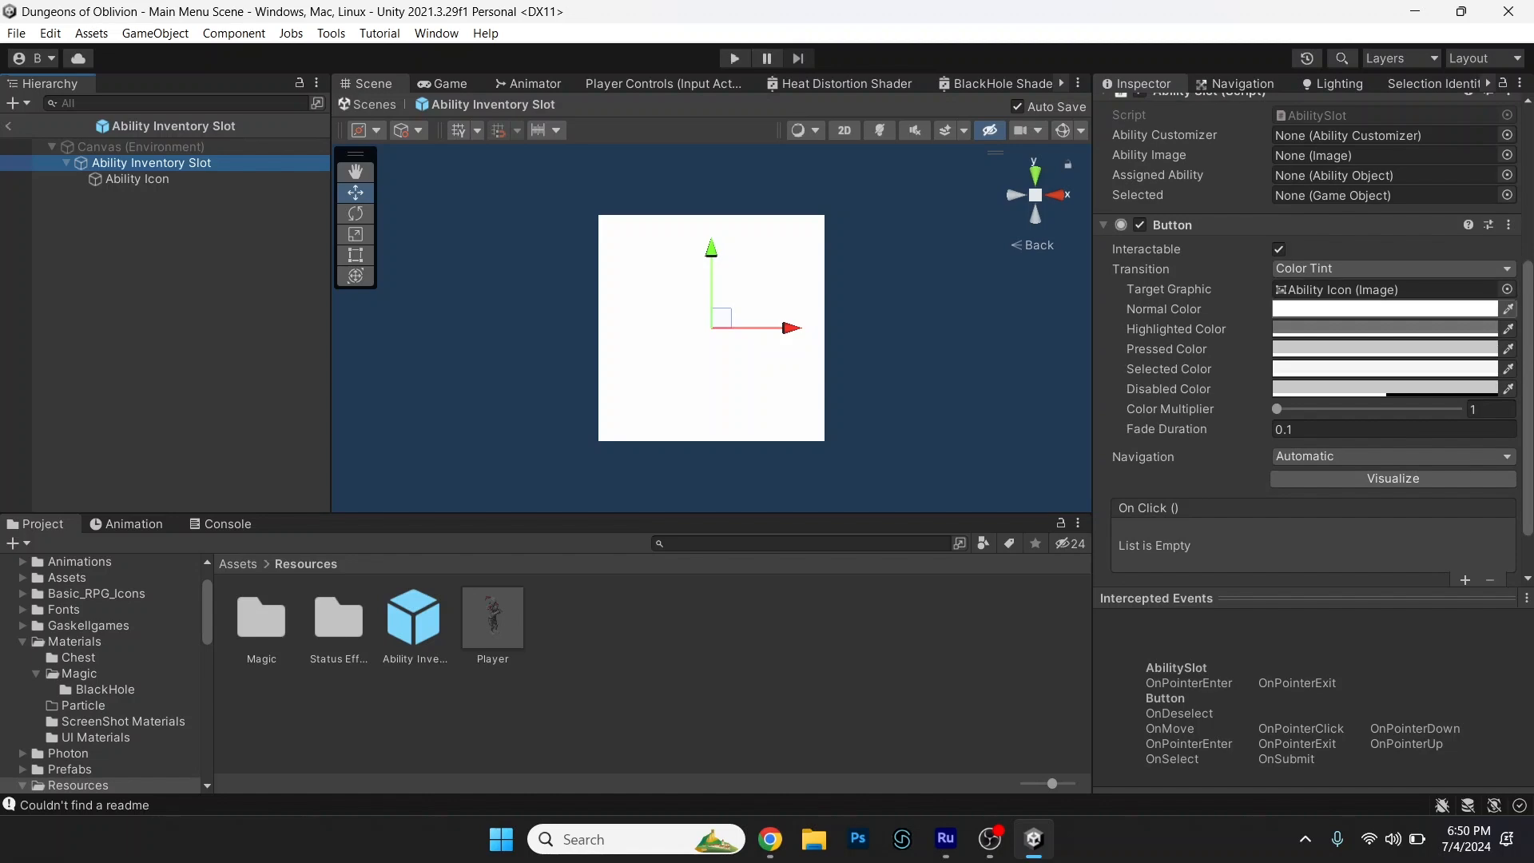
pyautogui.scroll(-2, 1314, 340)
pyautogui.scroll(10, 1314, 339)
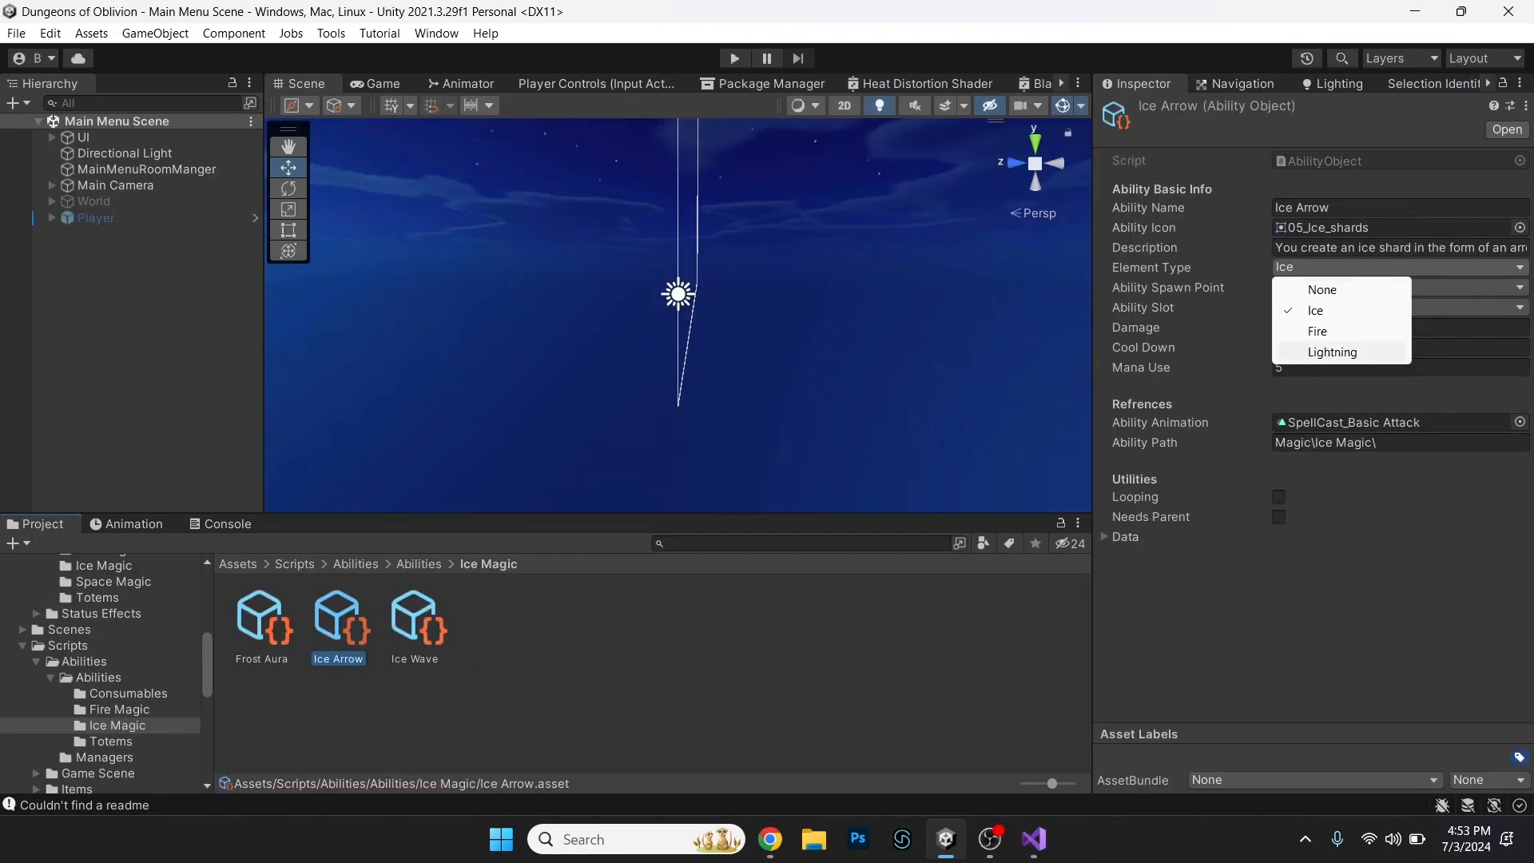
# Show the Element Type, Ability Spawn Point and Ability Slot choices of the Ice Arrow asset, keeping Ice and Projectile Spawn Point.
pyautogui.click(1327, 310)
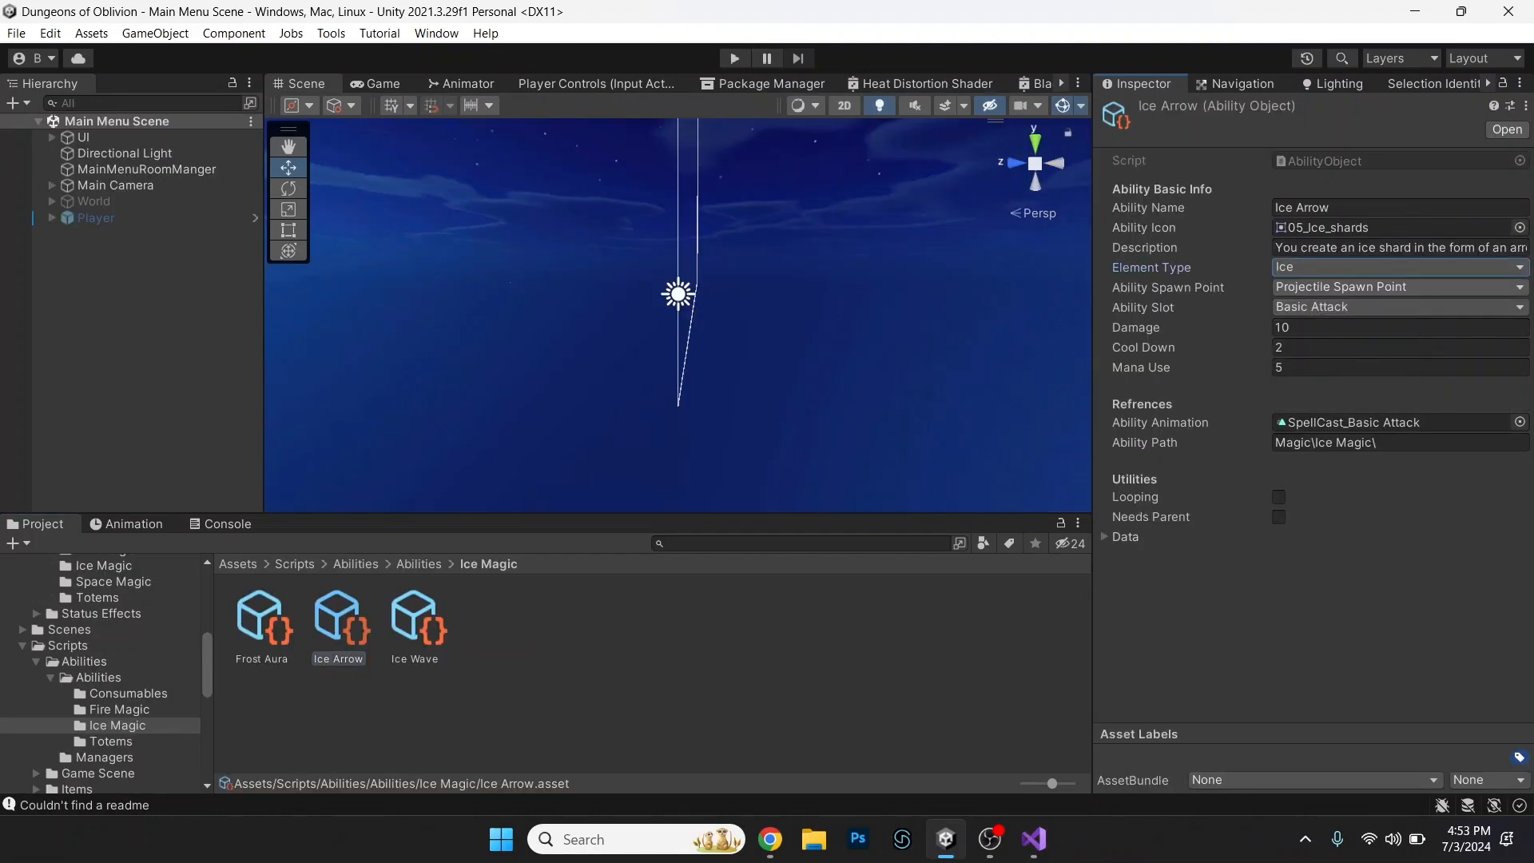
pyautogui.click(1359, 288)
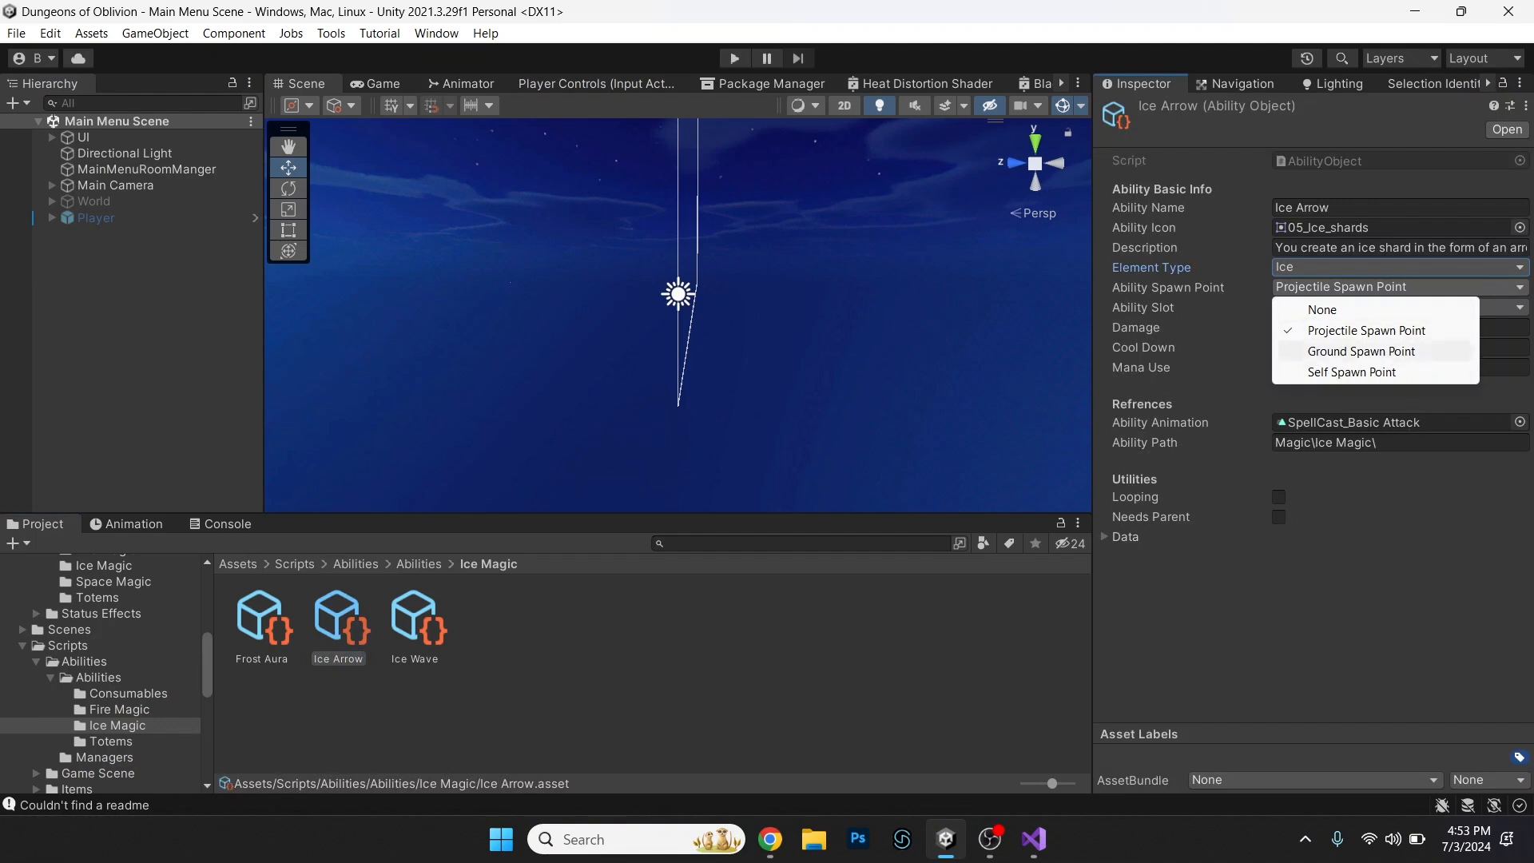
pyautogui.click(1367, 330)
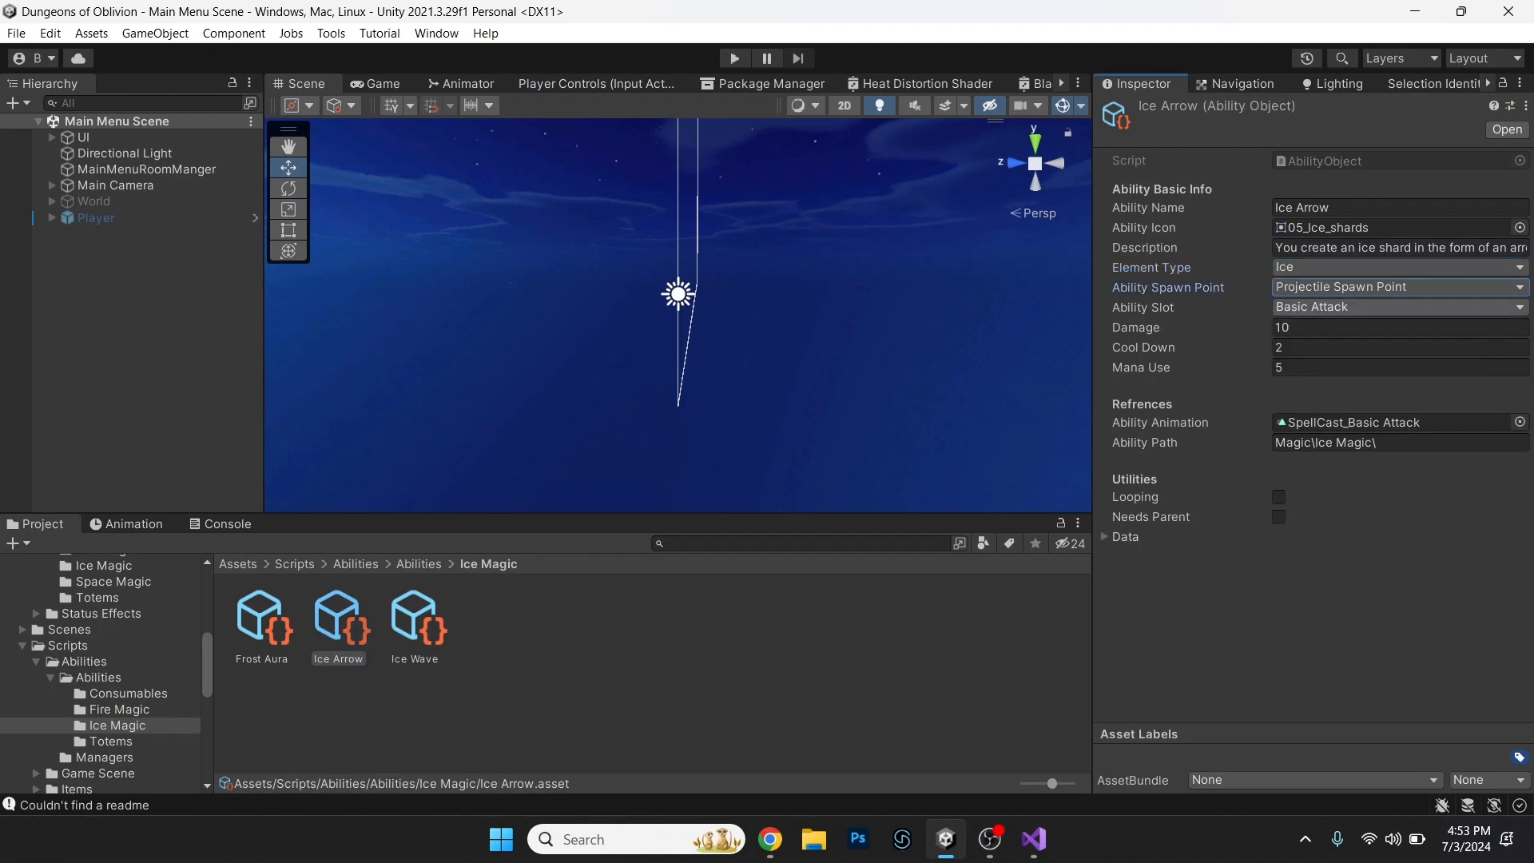
pyautogui.click(1359, 307)
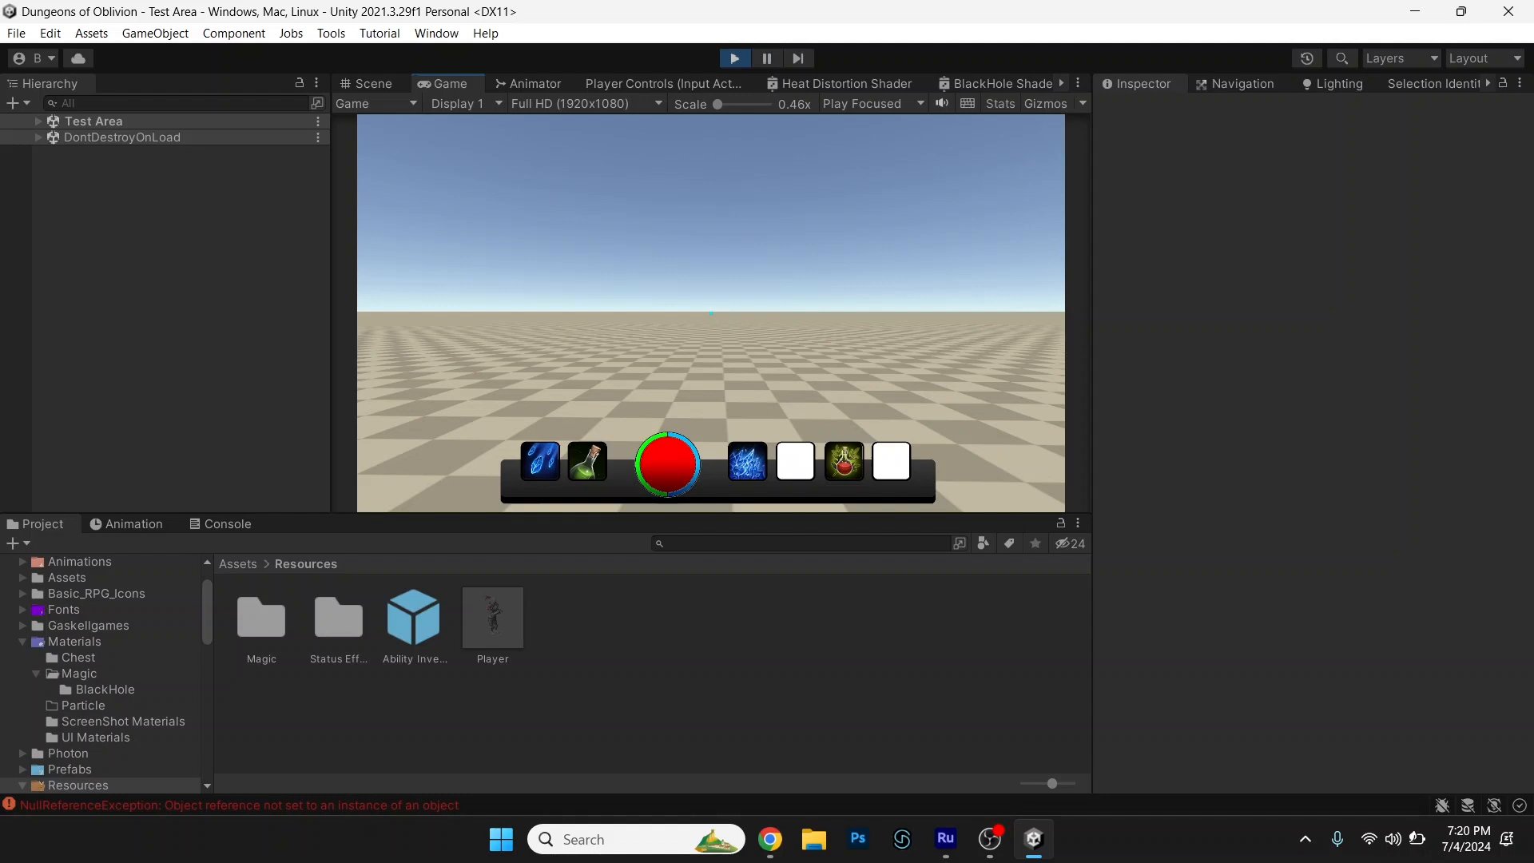
# Open the inventory in the running game and browse the abilities listed for Ability 1, Ability 2 and Ability 3.
pyautogui.press('i')
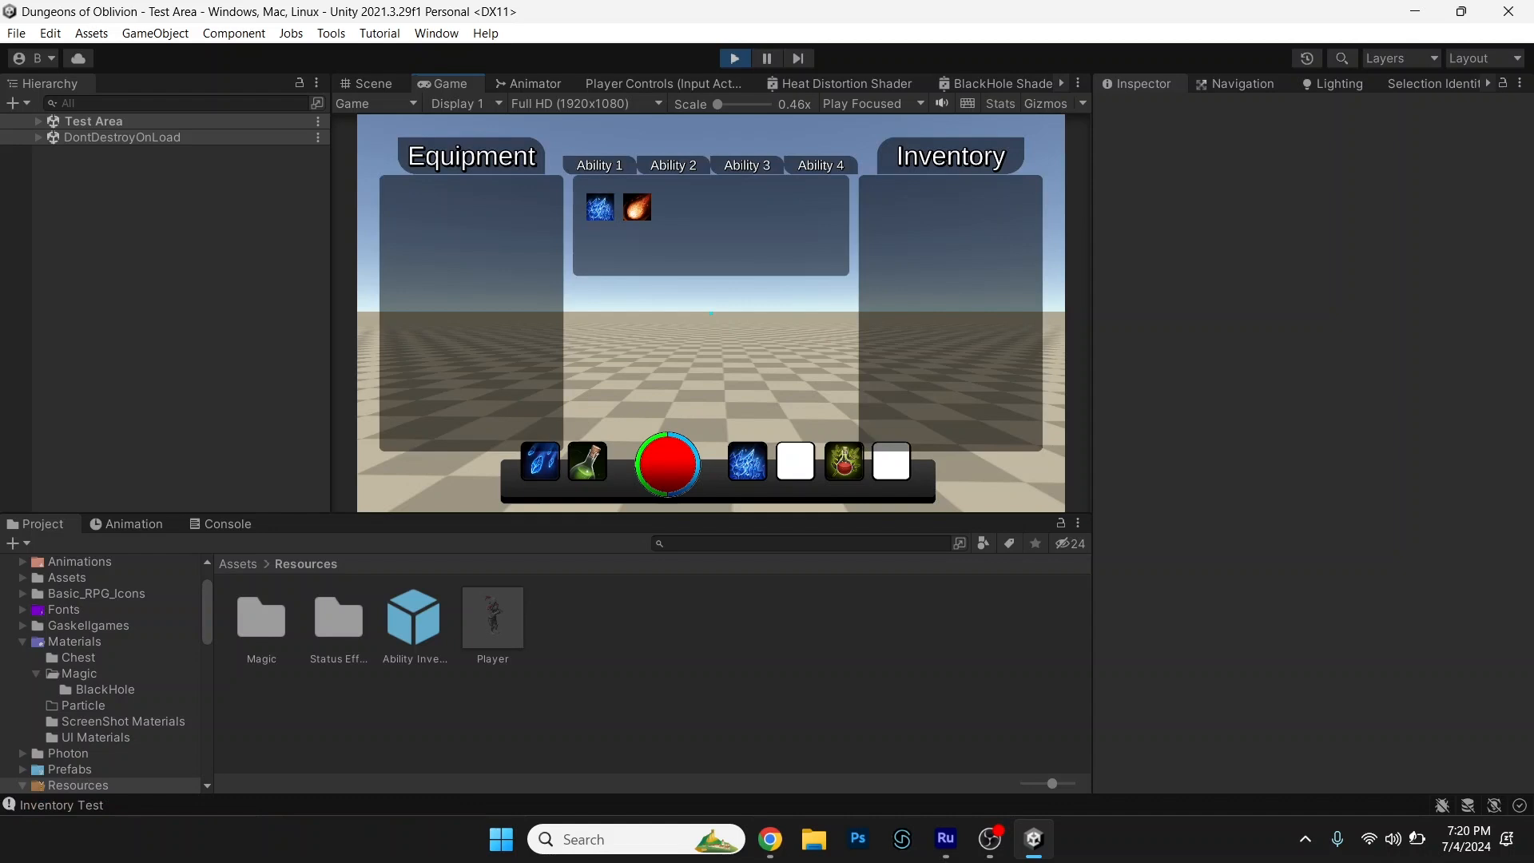
pyautogui.click(674, 165)
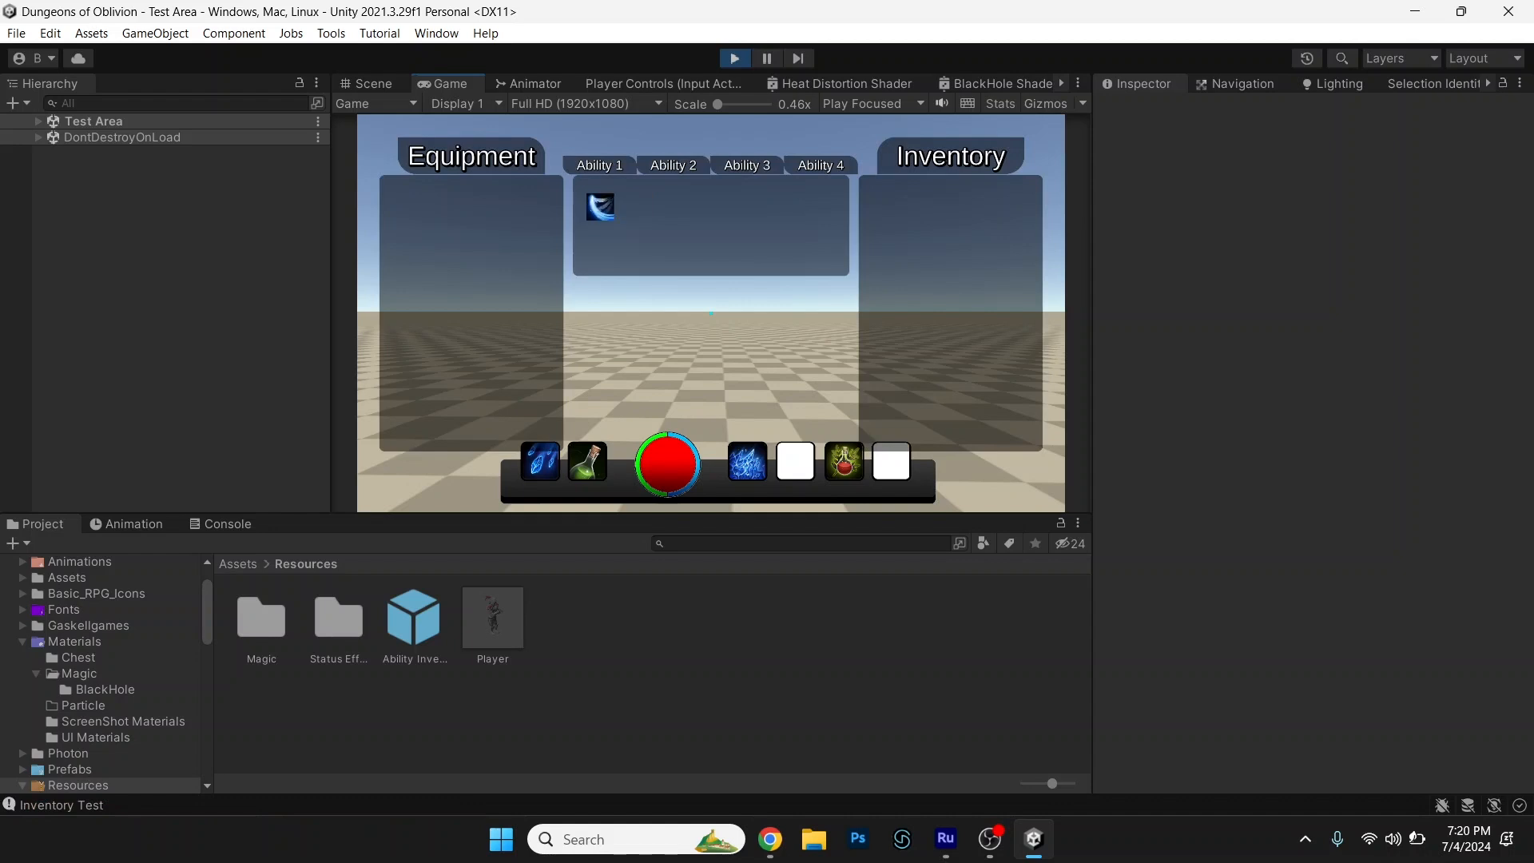
pyautogui.click(747, 165)
pyautogui.click(674, 166)
pyautogui.click(601, 166)
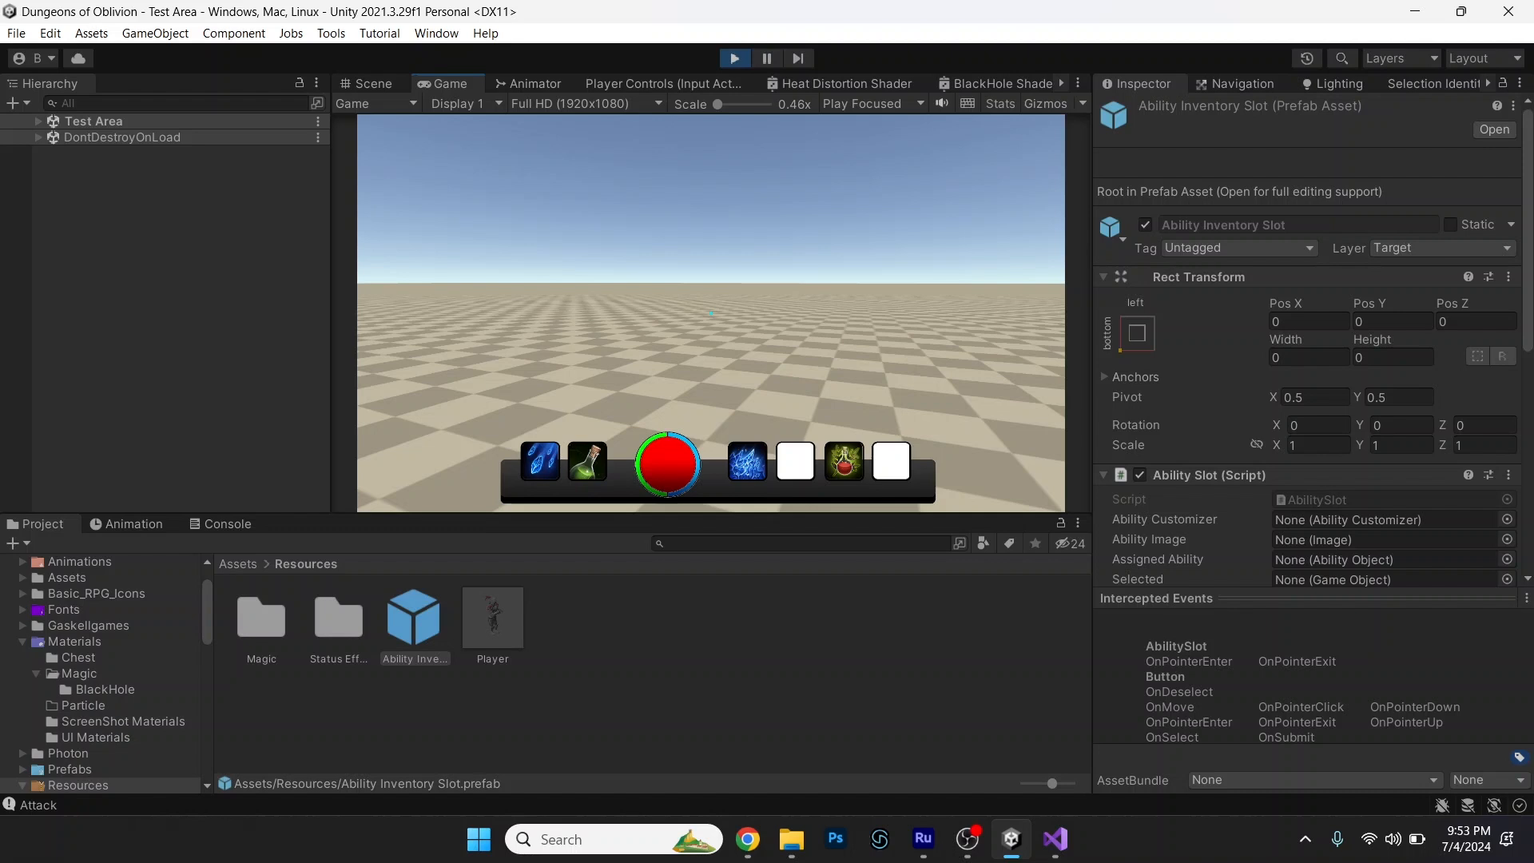
# Bring up the in-game inventory and go through its ability categories to check the icons in their slots.
pyautogui.press('Tab')
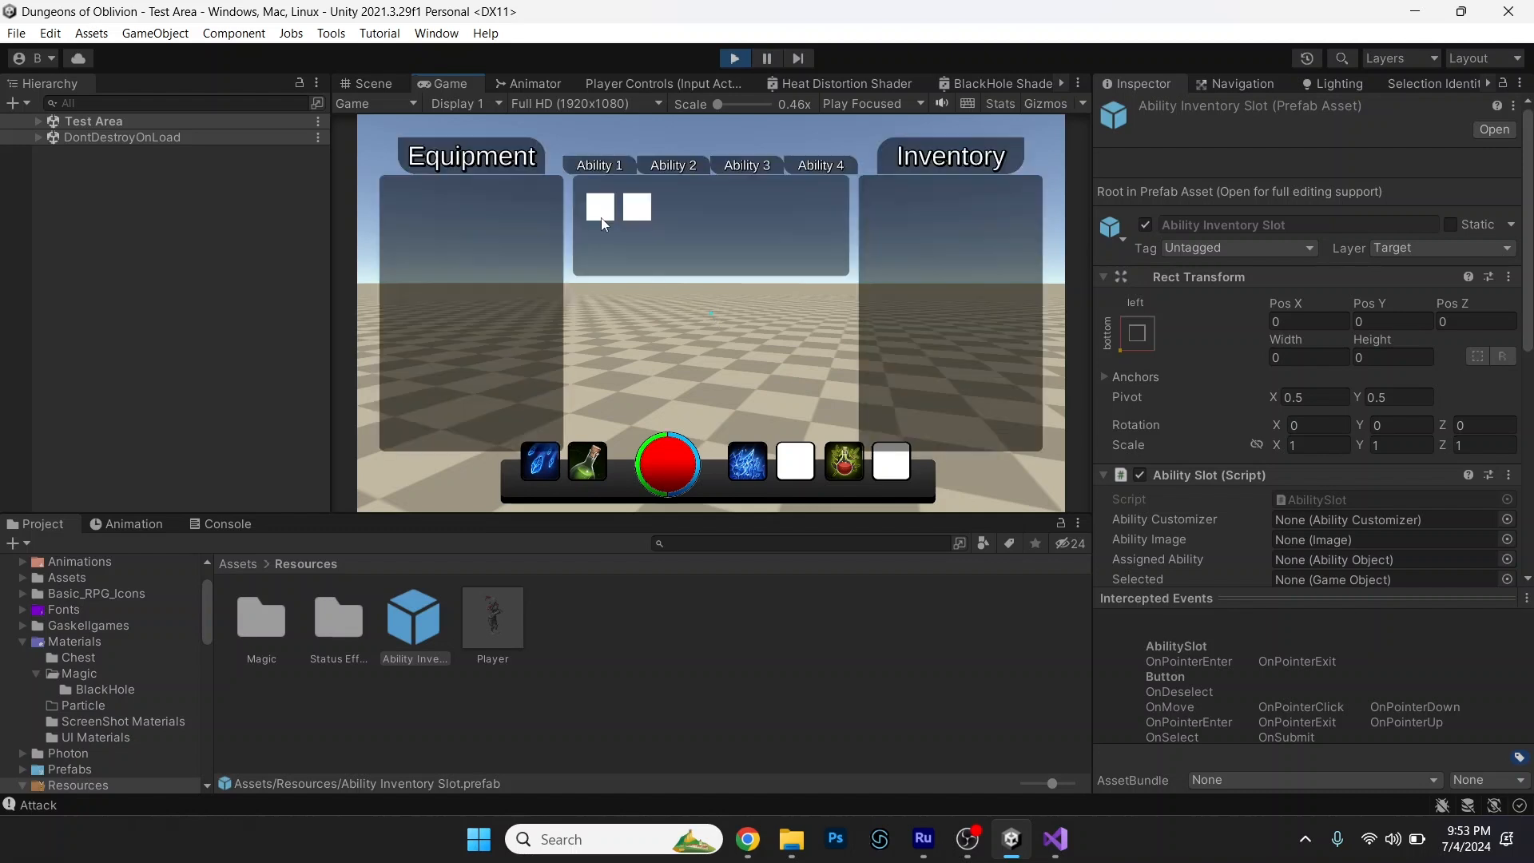
pyautogui.click(684, 164)
pyautogui.click(737, 164)
pyautogui.click(609, 166)
pyautogui.click(673, 166)
pyautogui.click(622, 166)
# Switch to Visual Studio and review the icon assignment in AbilitySlot.cs's AddAbility and the SetInventoryItems code in AbilityCustomizer.cs.
pyautogui.hotkey('alt', 'Tab')
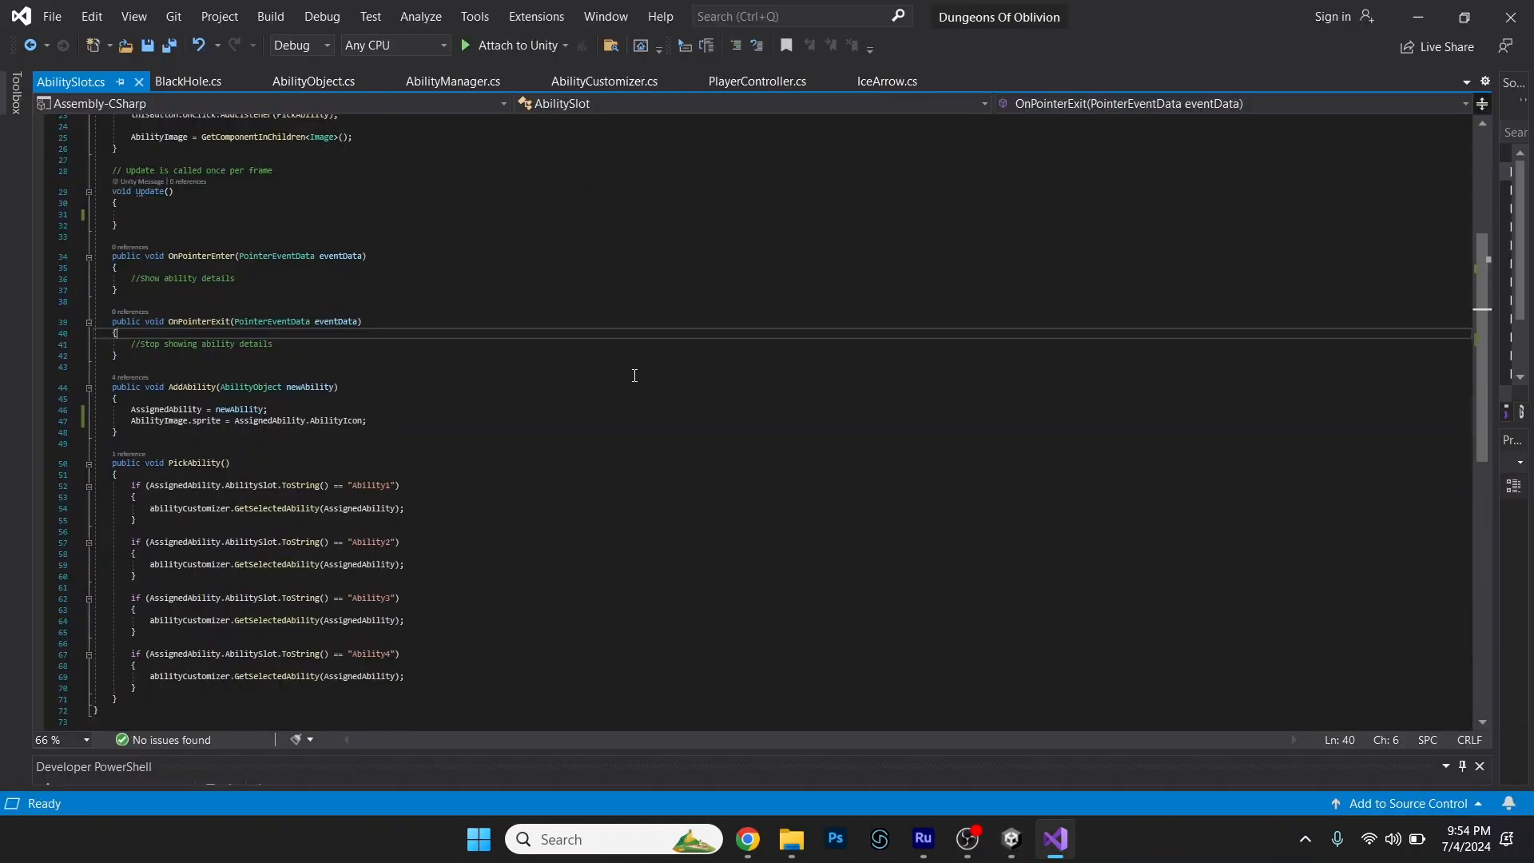
pyautogui.moveTo(132, 388); pyautogui.dragTo(444, 387)
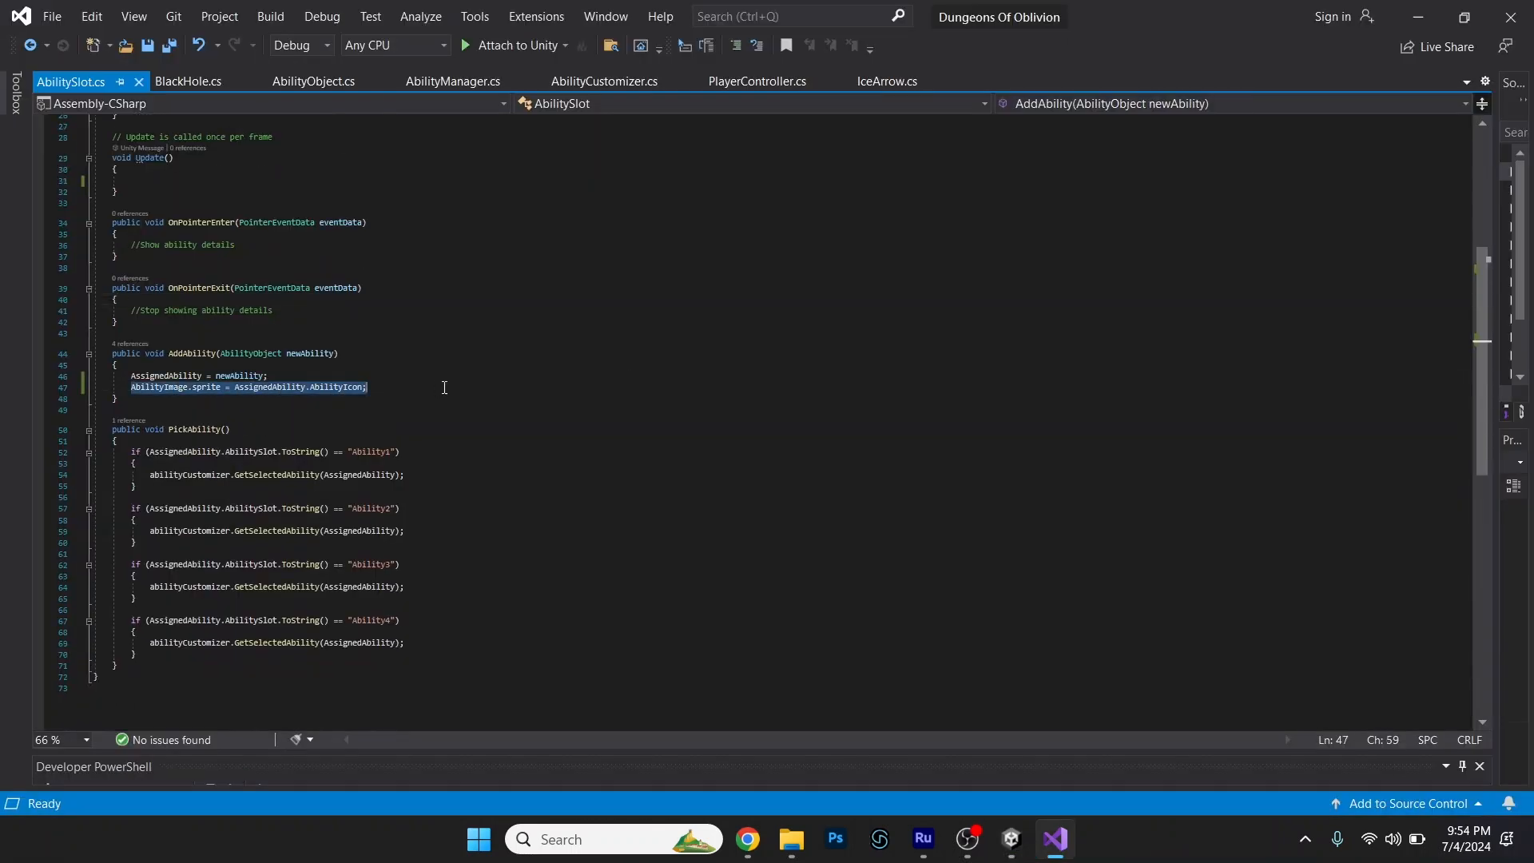
pyautogui.click(443, 390)
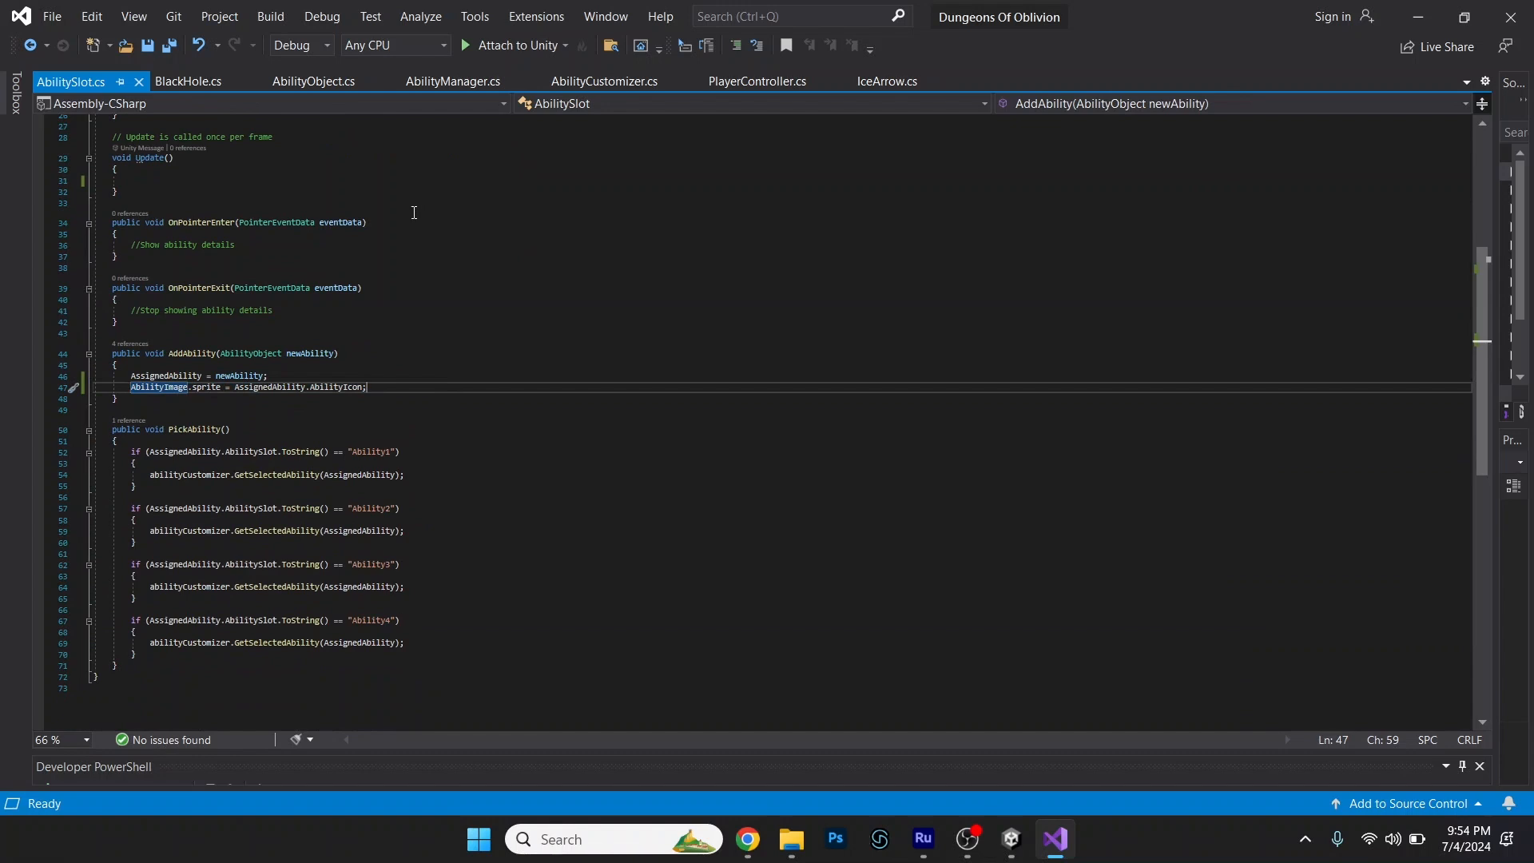
pyautogui.click(605, 80)
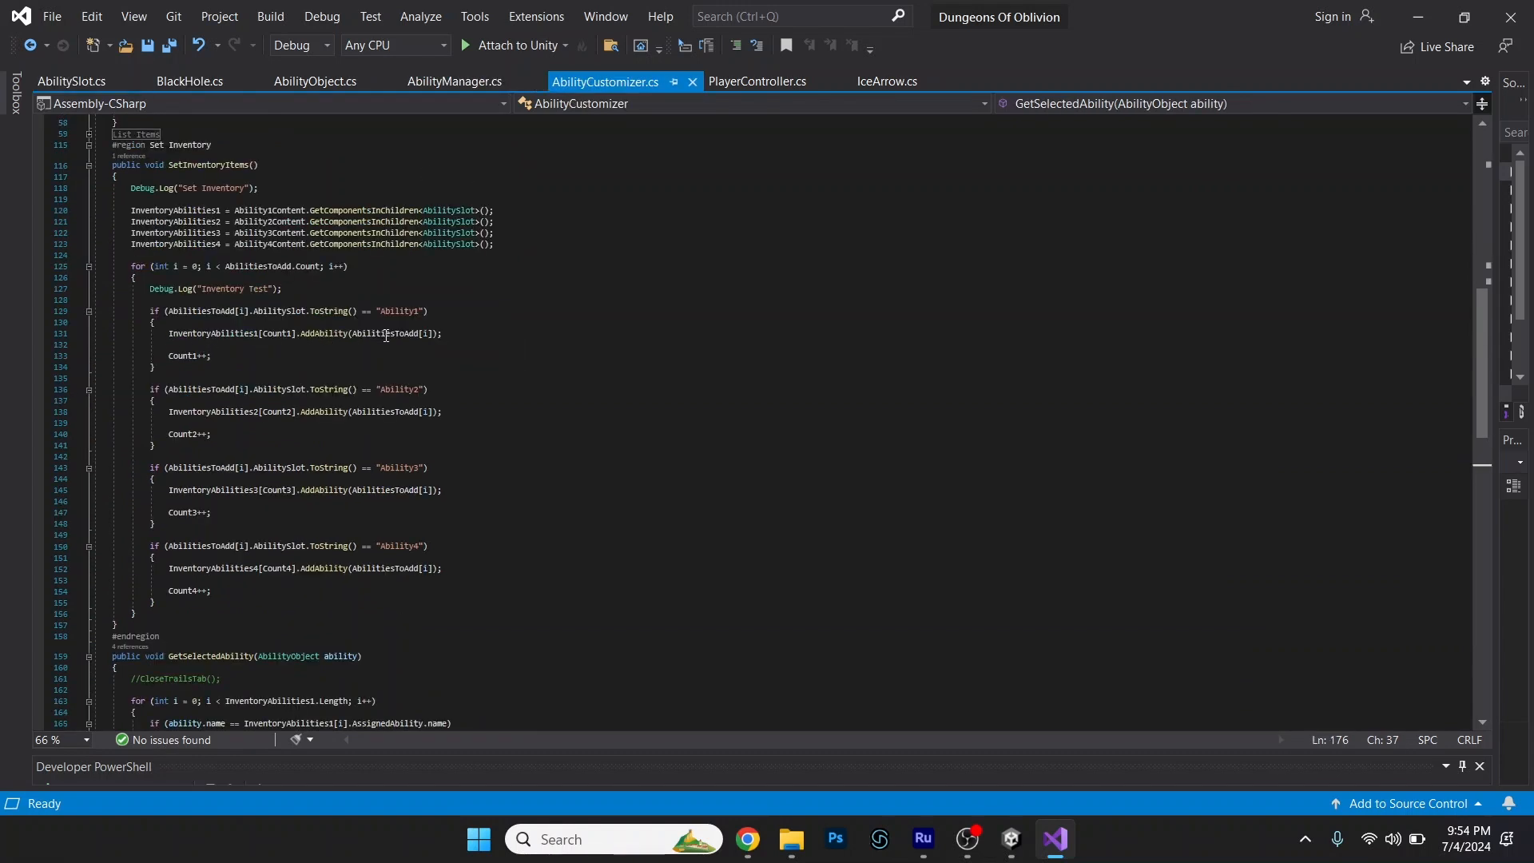
# Move the line "AbilityImage.sprite = AssignedAbility.AbilityIcon;" from AddAbility into the Update method of AbilitySlot.cs.
pyautogui.click(80, 82)
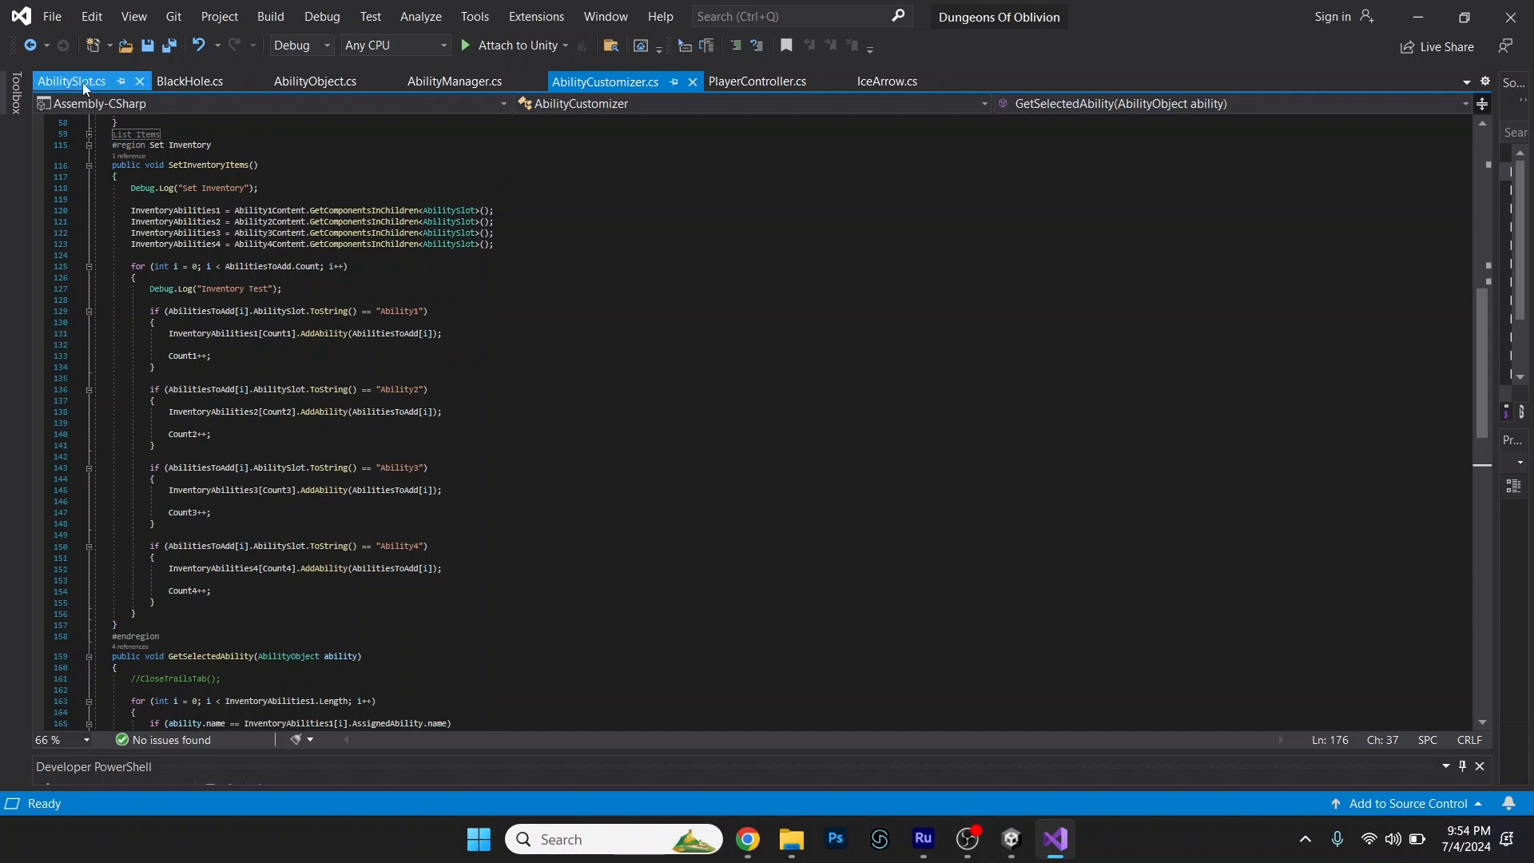
pyautogui.moveTo(129, 387); pyautogui.dragTo(371, 385)
pyautogui.hotkey('ctrl', 'x')
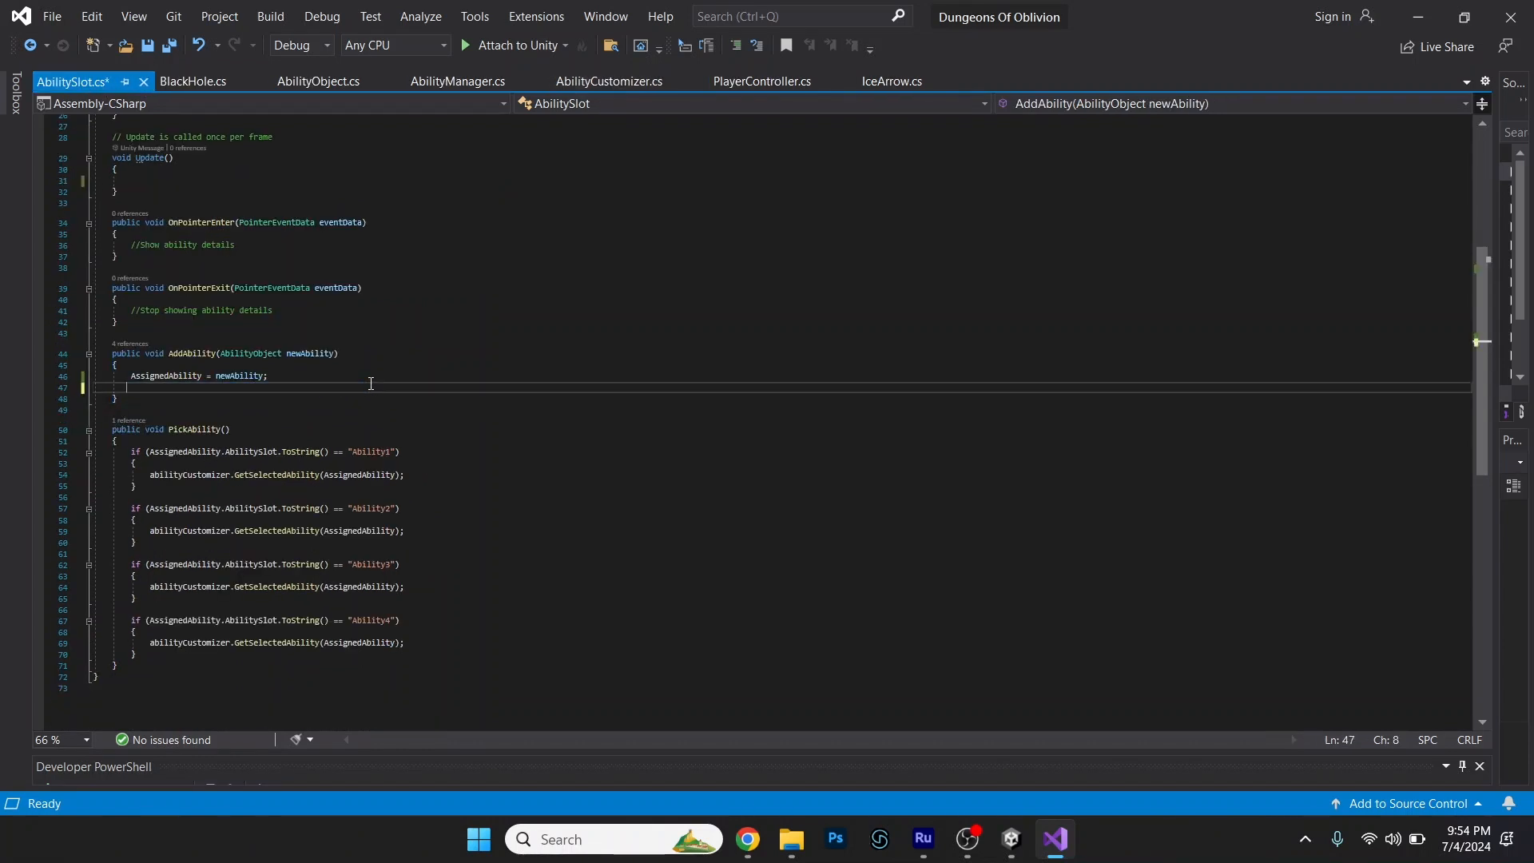
pyautogui.scroll(3, 308, 357)
pyautogui.click(206, 282)
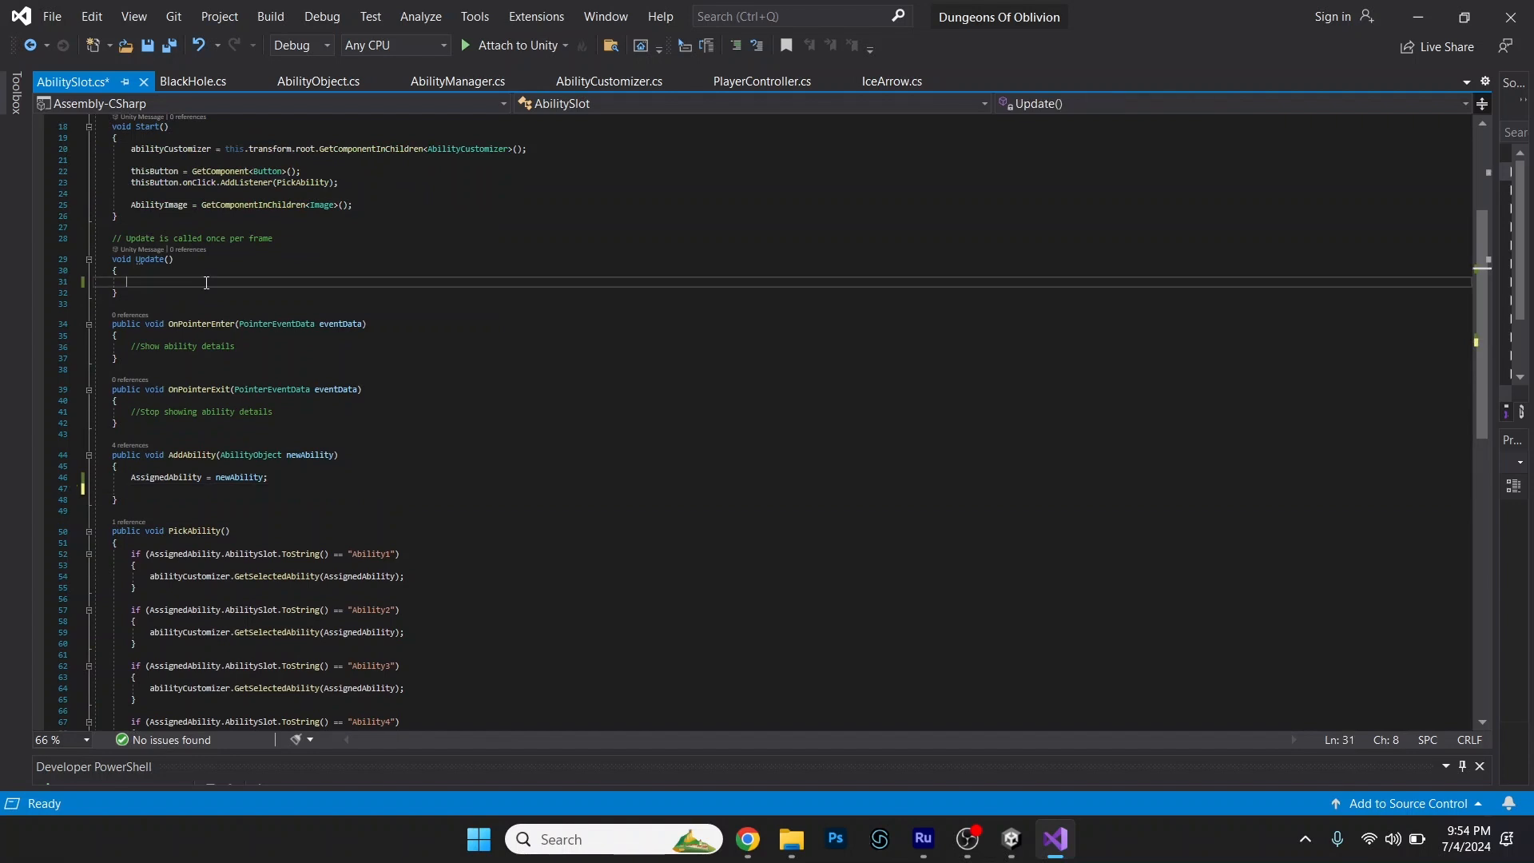
pyautogui.hotkey('ctrl', 'v')
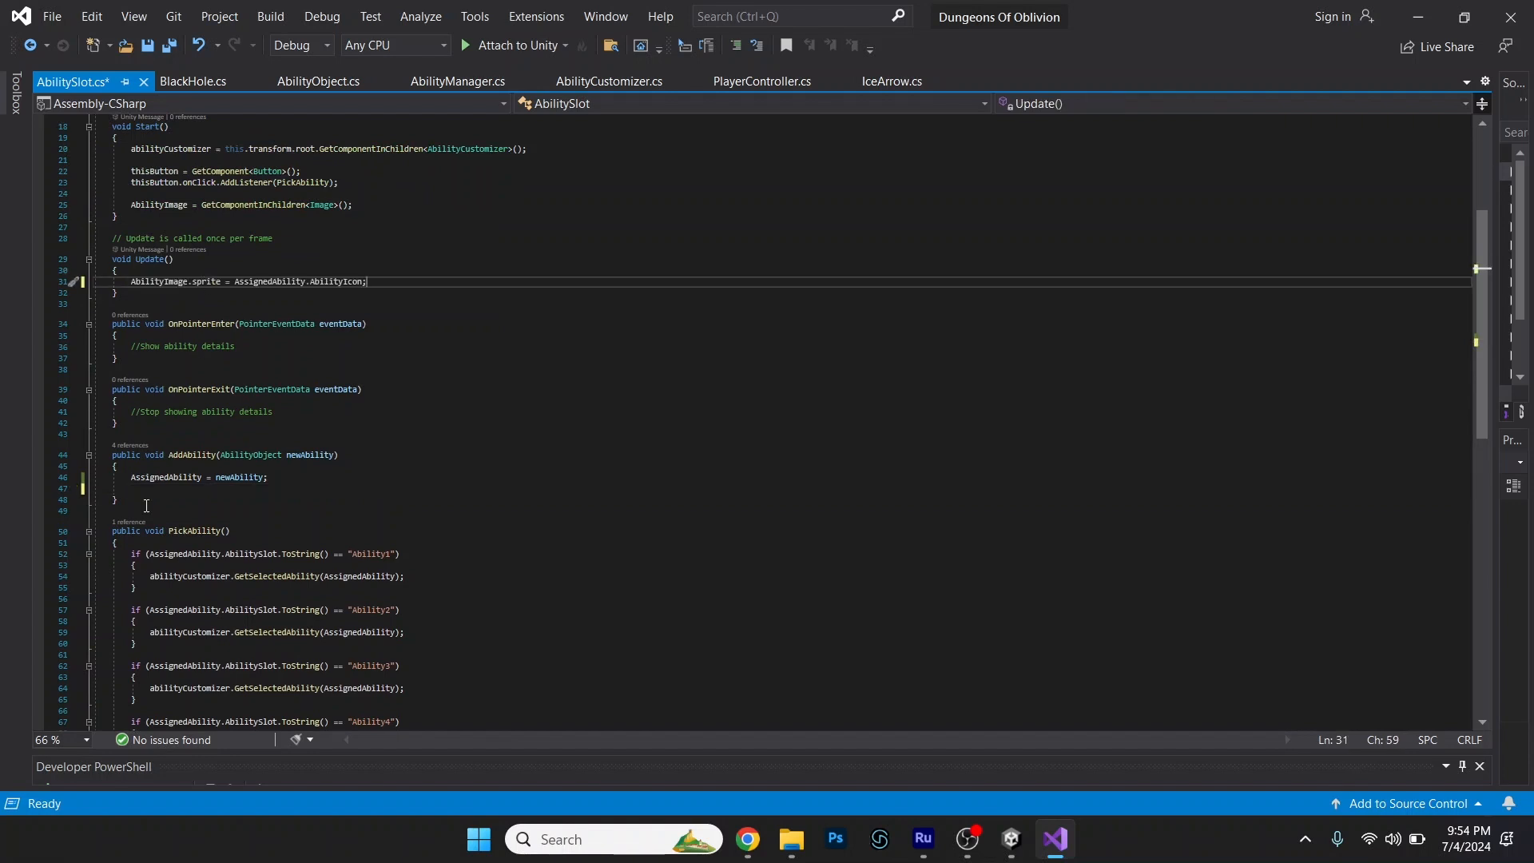
pyautogui.click(145, 489)
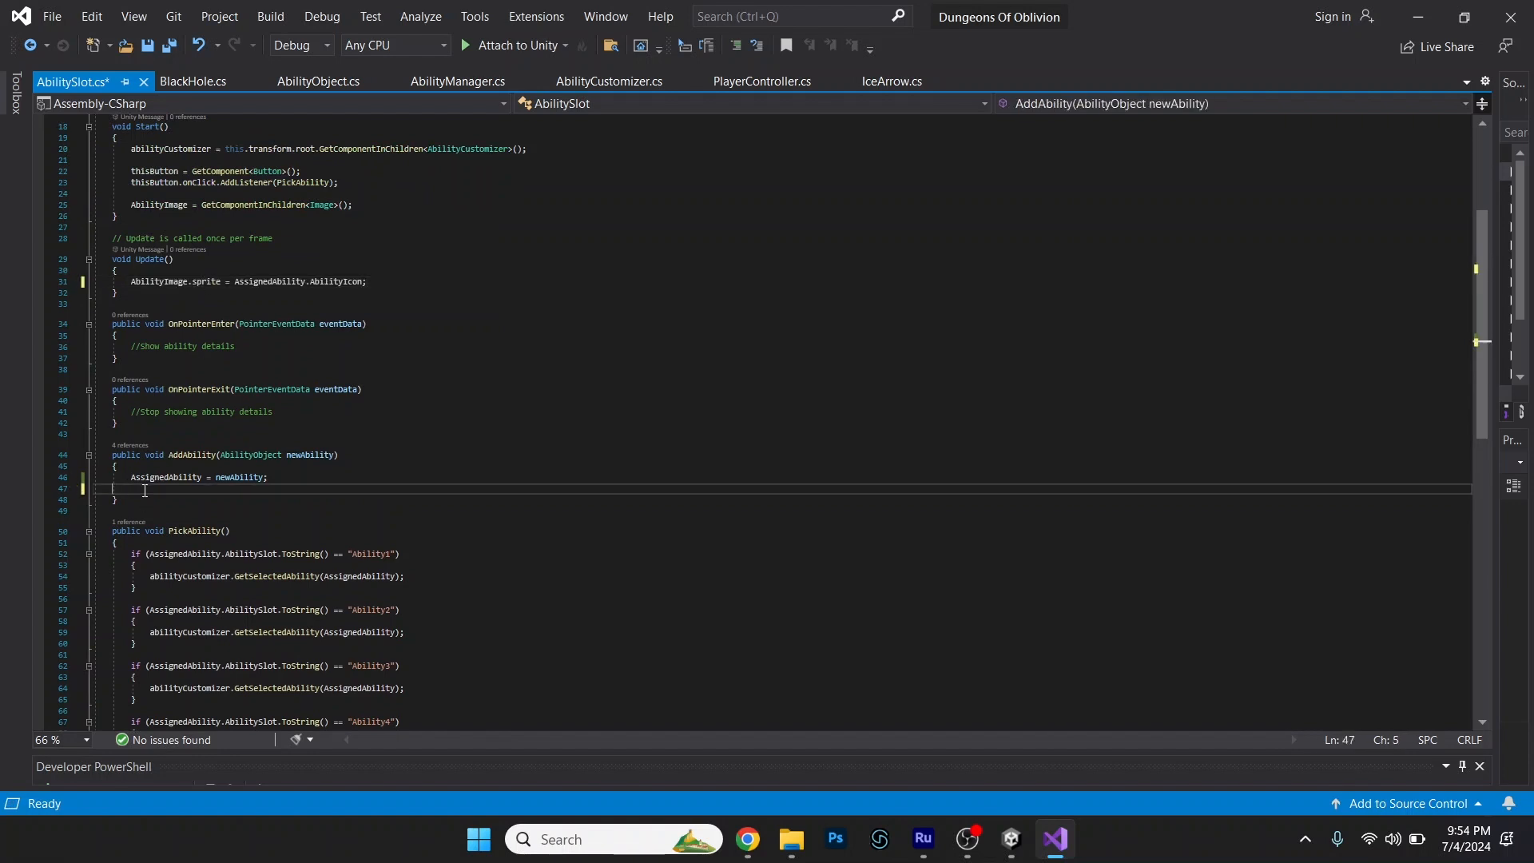
# Remove the empty line left below "AssignedAbility = newAbility;" in AddAbility and save AbilitySlot.cs.
pyautogui.press('BackSpace')
pyautogui.press('BackSpace')
pyautogui.press('BackSpace')
pyautogui.press('BackSpace')
pyautogui.press('BackSpace')
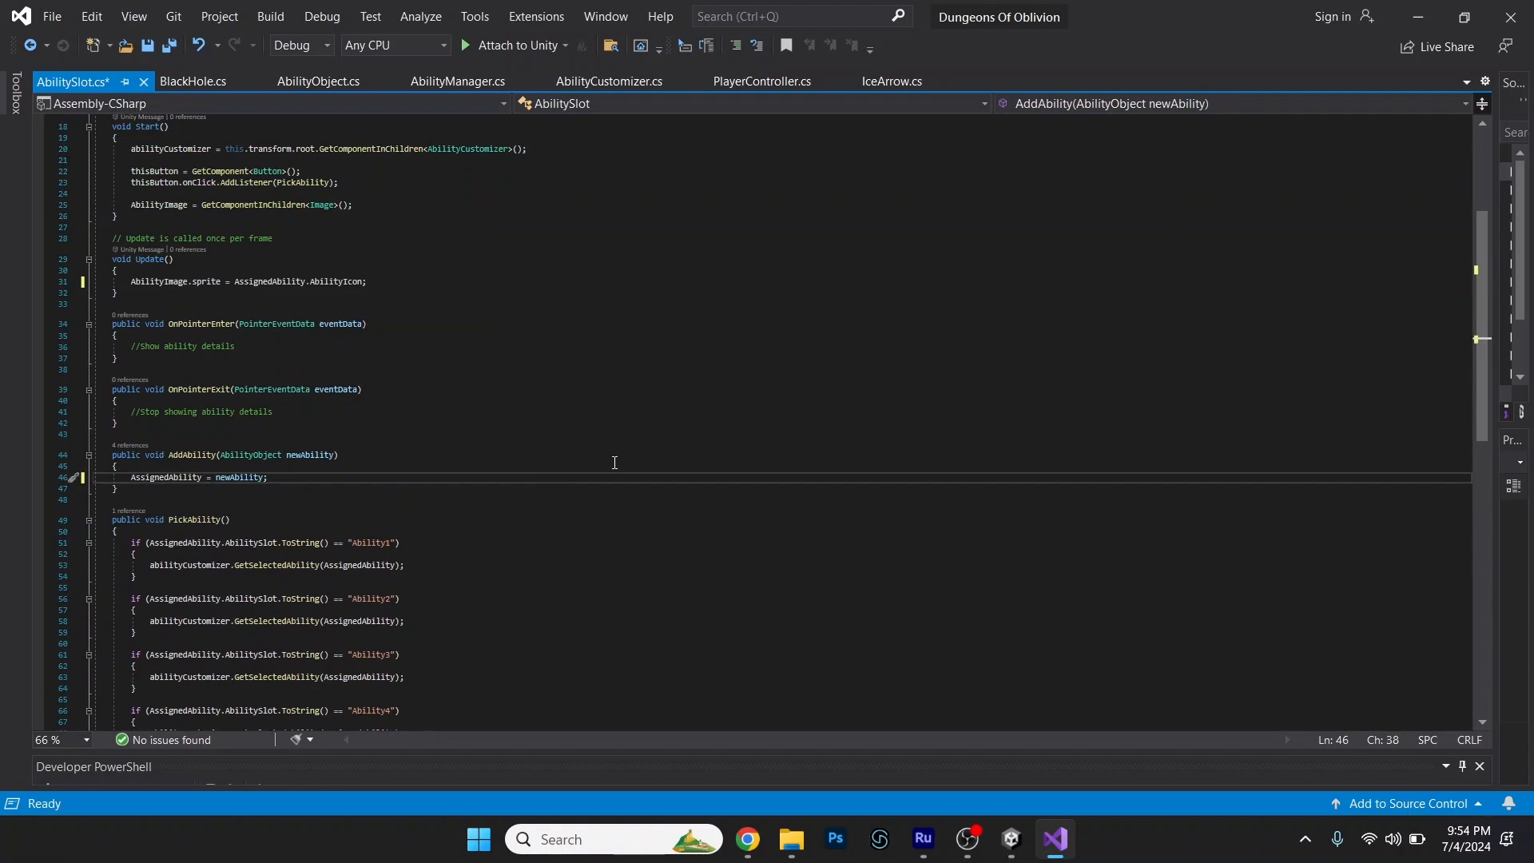
pyautogui.hotkey('ctrl', 's')
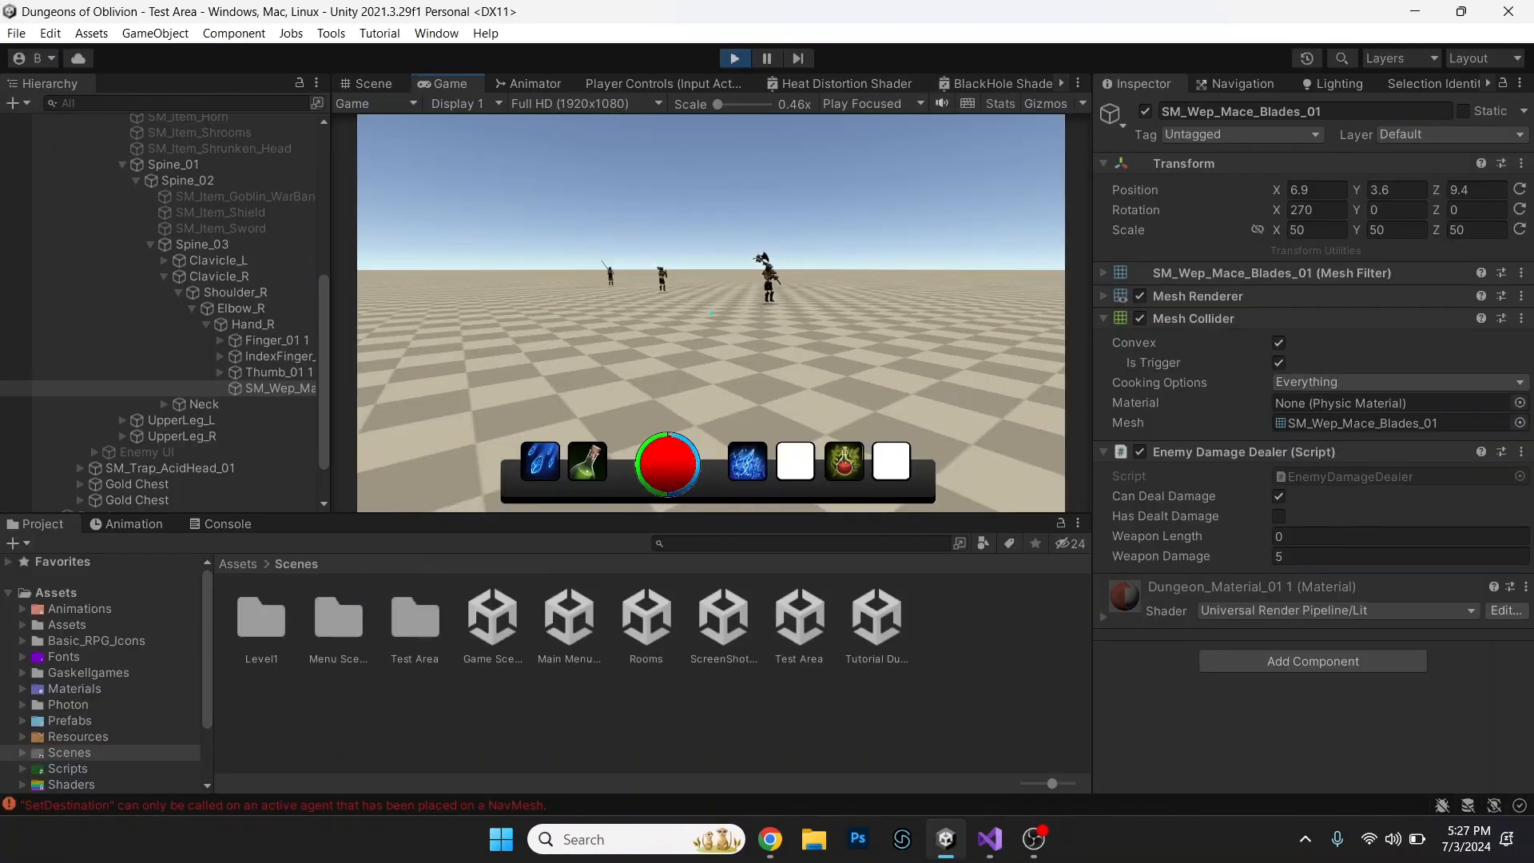
# Switch to the running game in Unity, assign the fireball to the Ability 1 slot from the inventory, and close the inventory.
pyautogui.press('i')
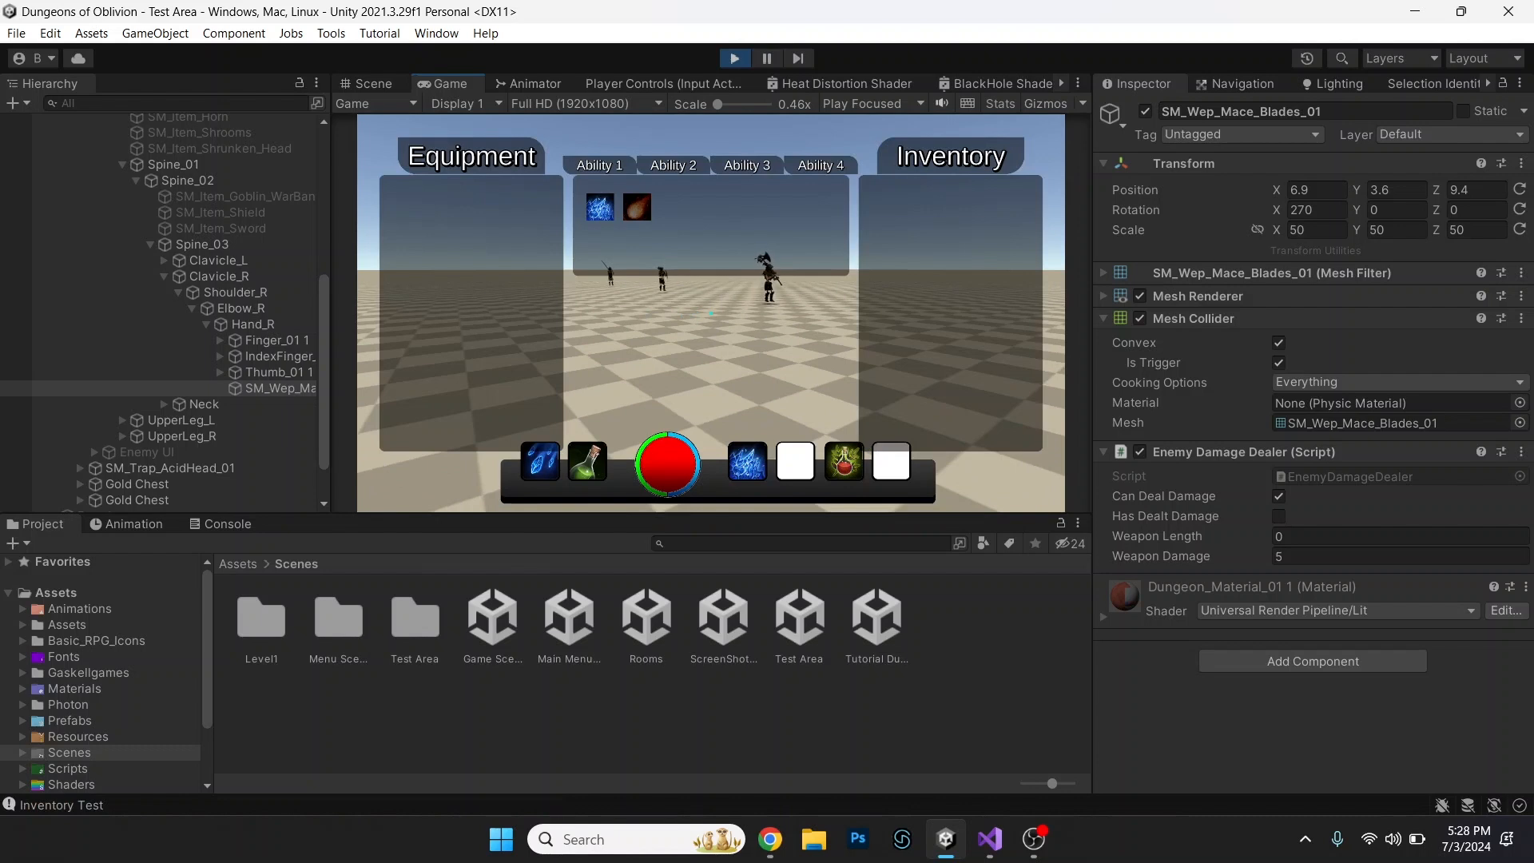
pyautogui.click(637, 207)
pyautogui.click(600, 207)
pyautogui.click(637, 207)
pyautogui.press('i')
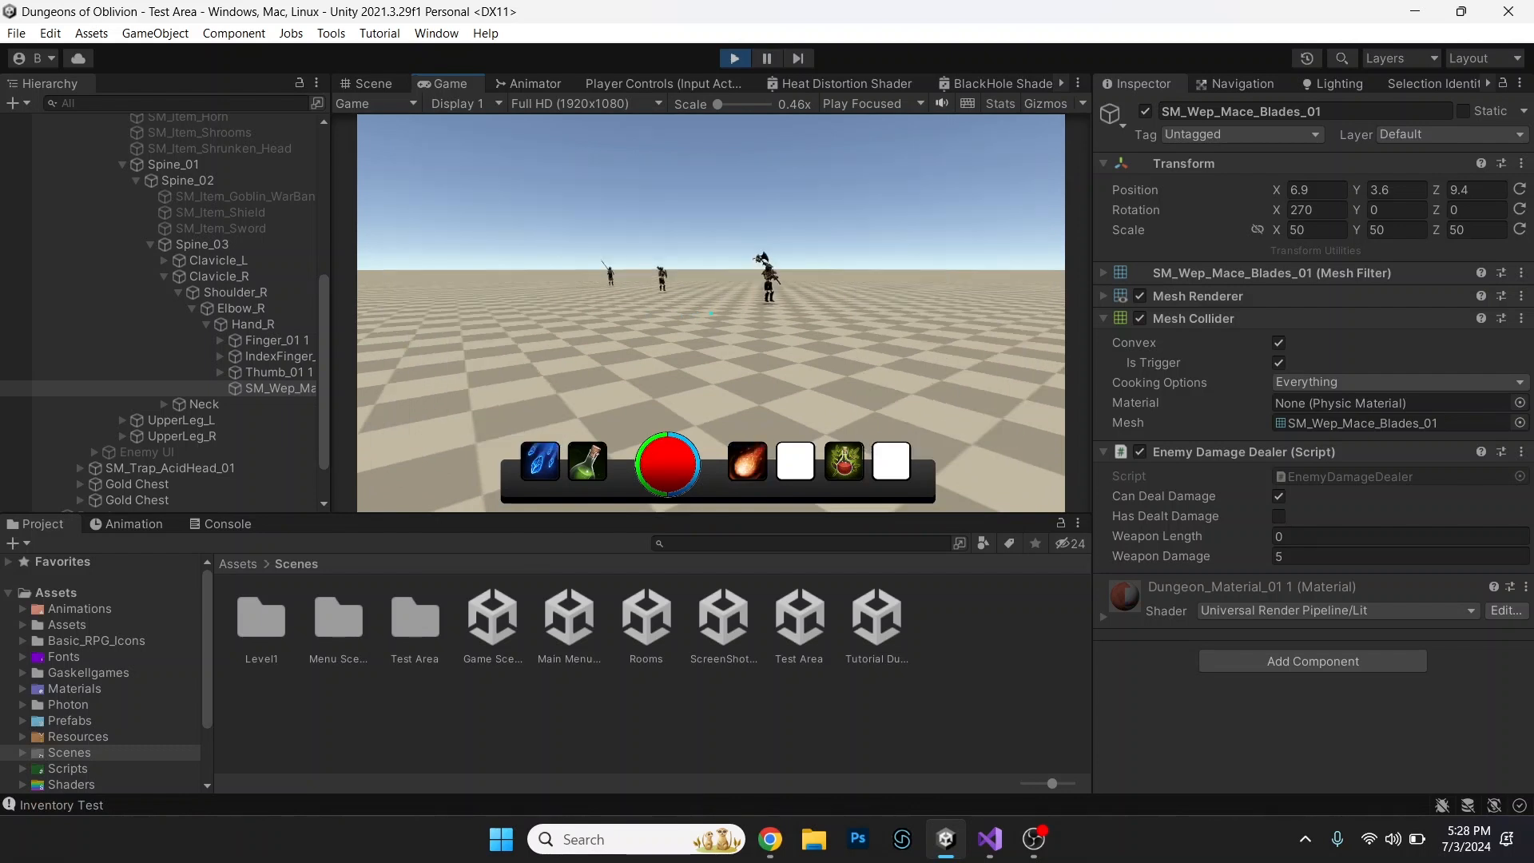
# Back away from the enemies and test-cast the fireball and the ice basic attack.
pyautogui.press('s')
pyautogui.press('1')
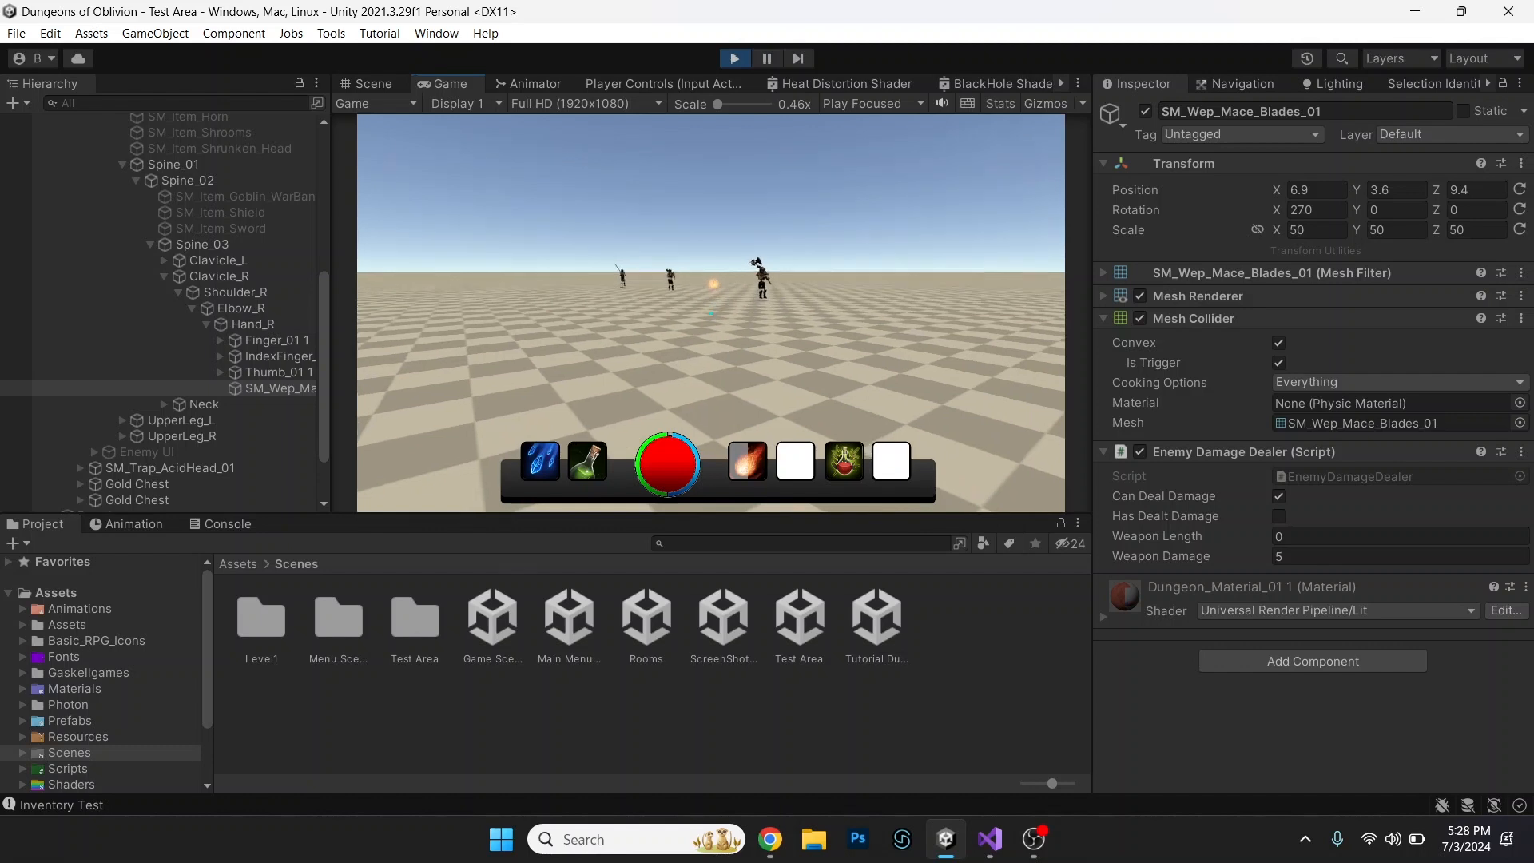
pyautogui.press('q')
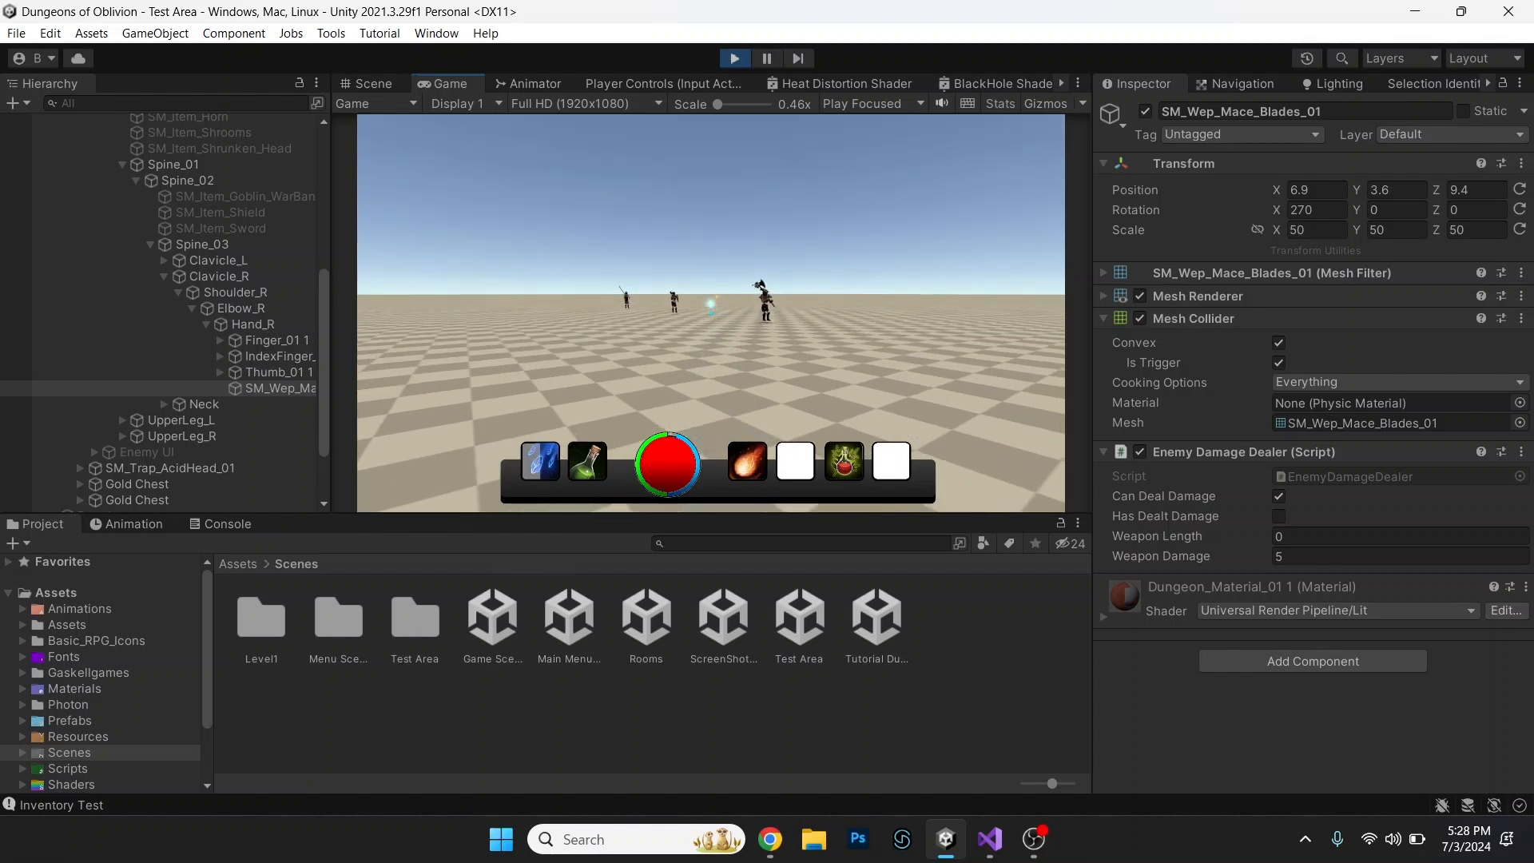
pyautogui.press('1')
# Assign the blue ice ability to Ability 1 and the blue swirl ability to Ability 2 from the inventory, and return to gameplay.
pyautogui.press('i')
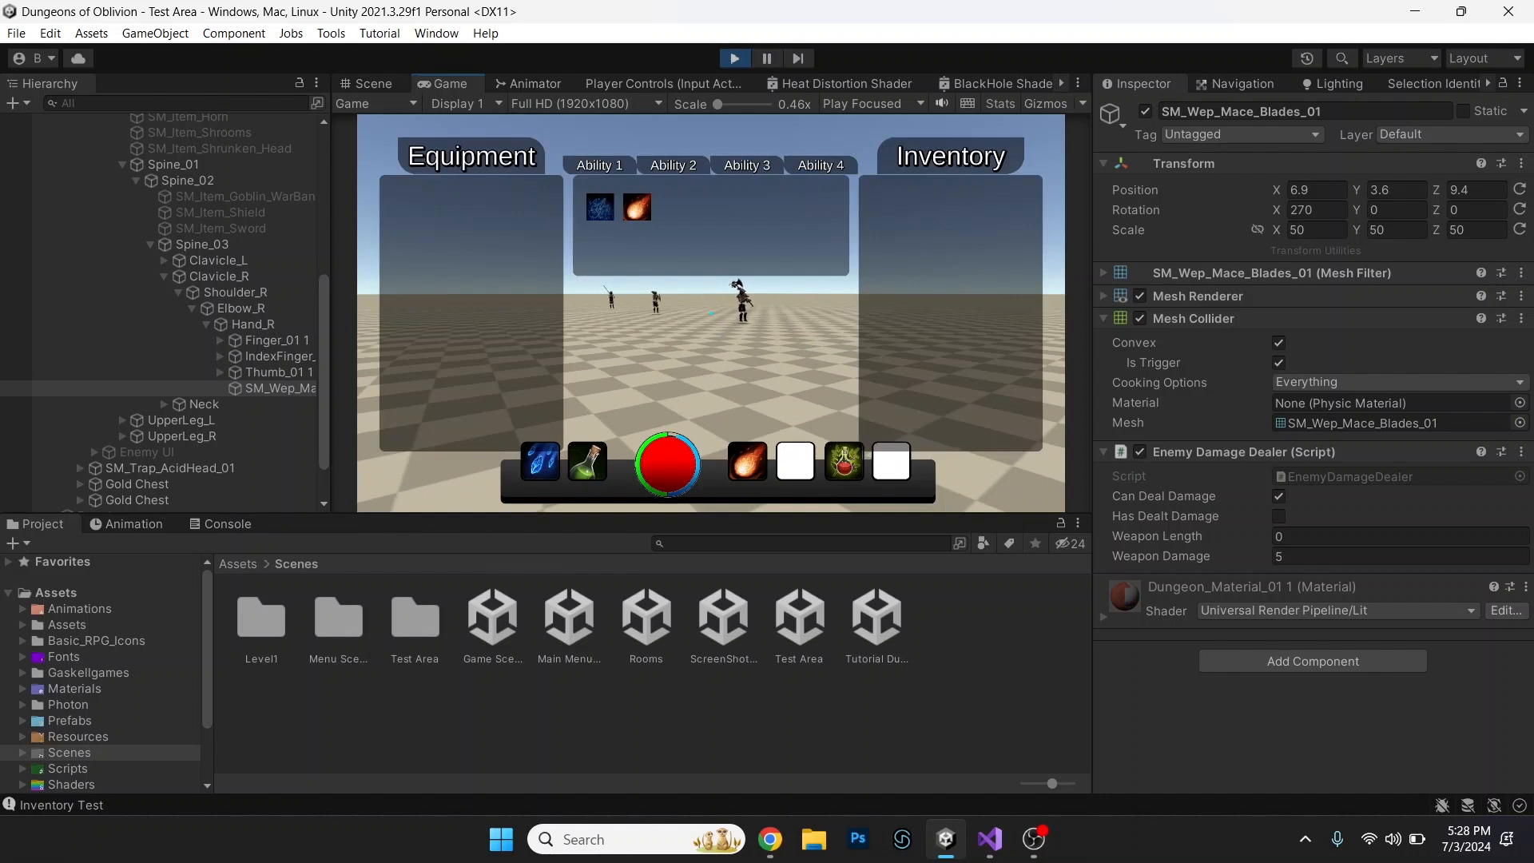
pyautogui.click(600, 207)
pyautogui.click(674, 165)
pyautogui.click(600, 207)
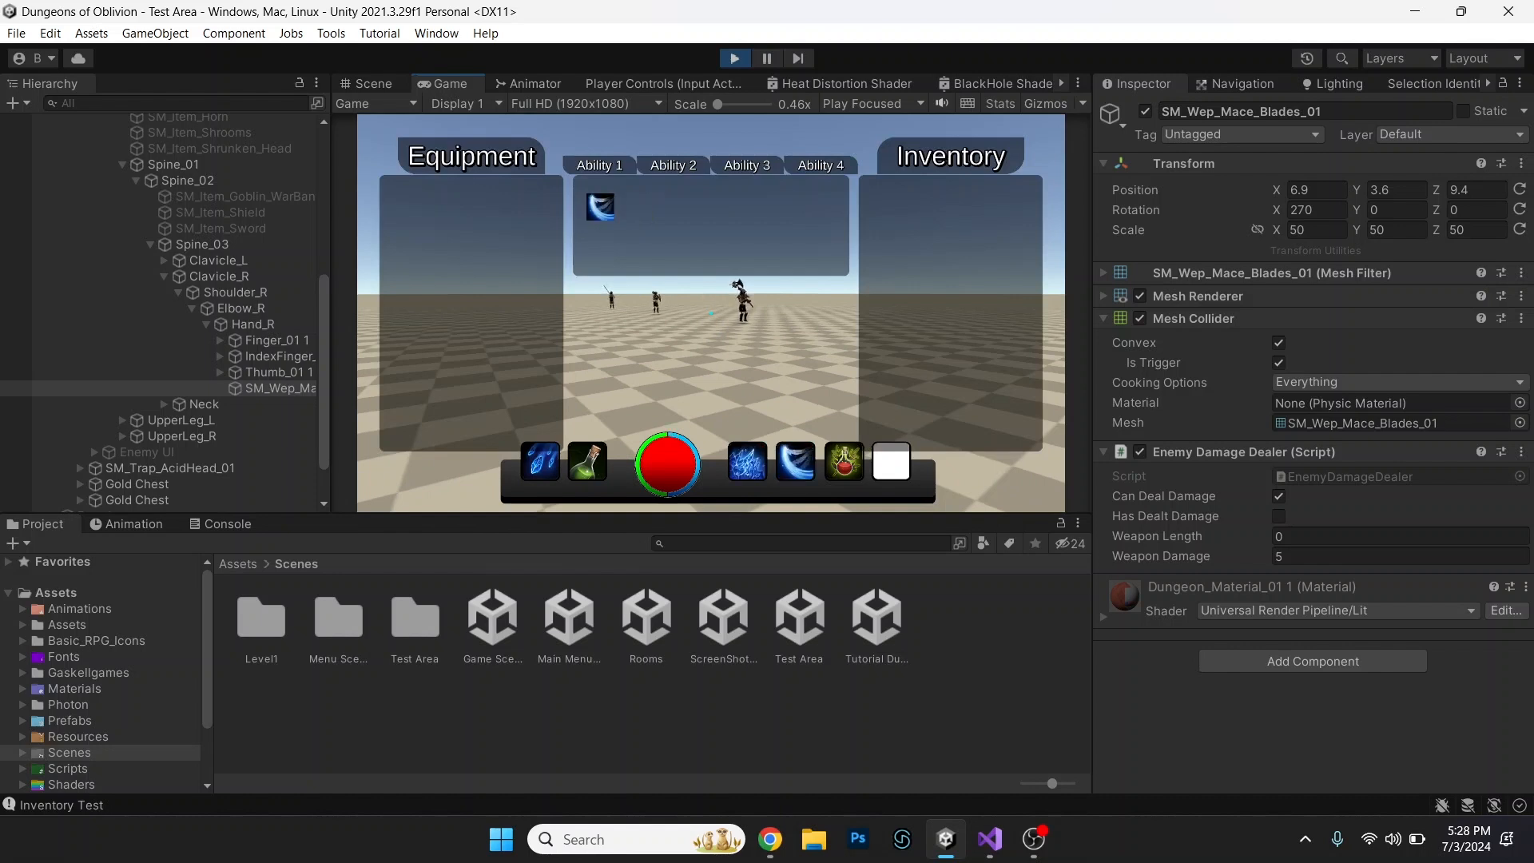
pyautogui.press('Escape')
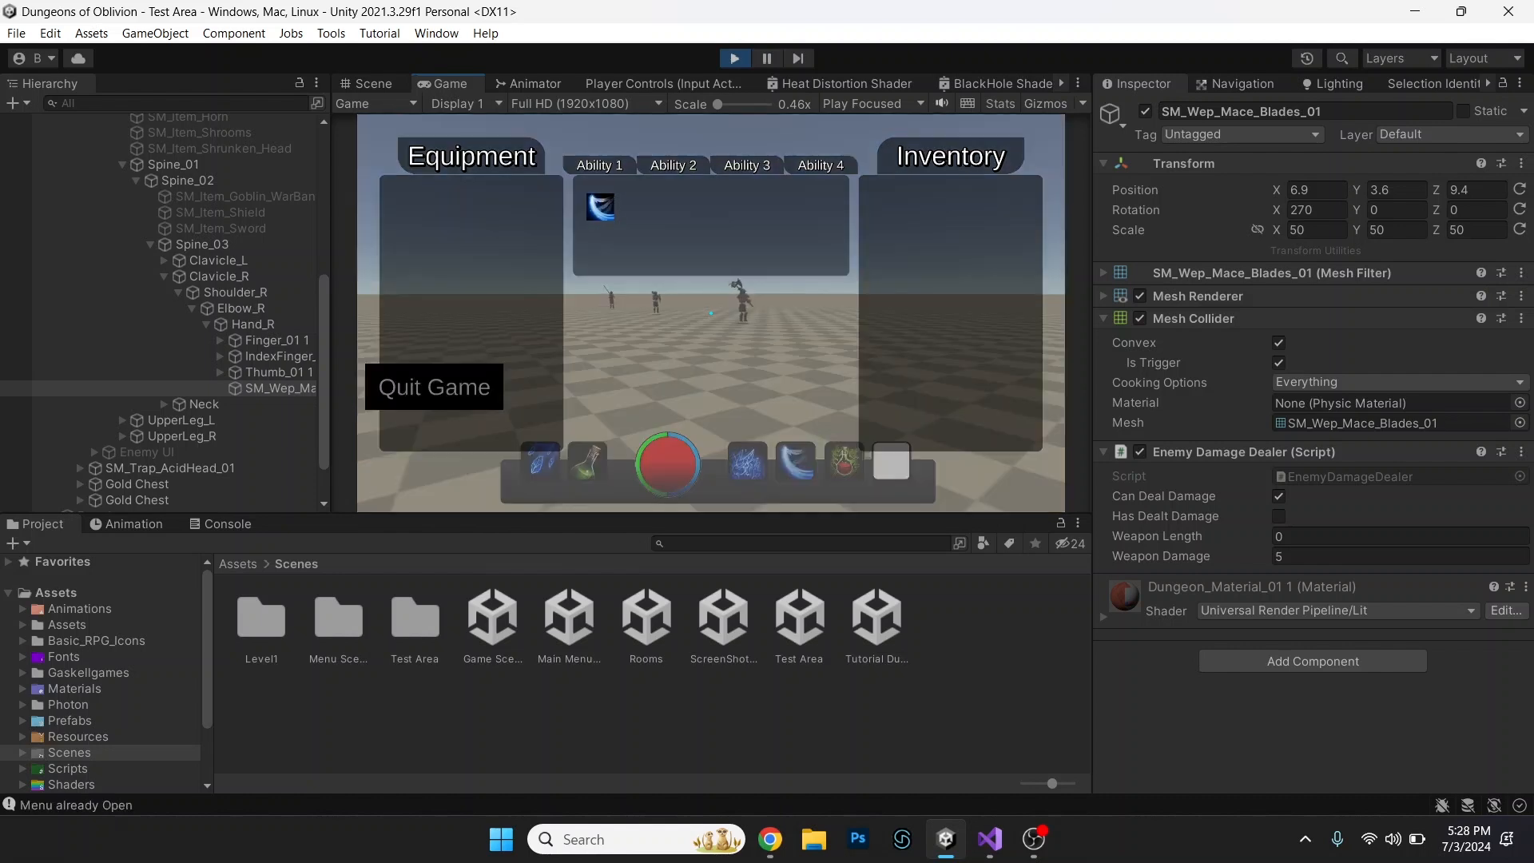
pyautogui.press('i')
pyautogui.press('Escape')
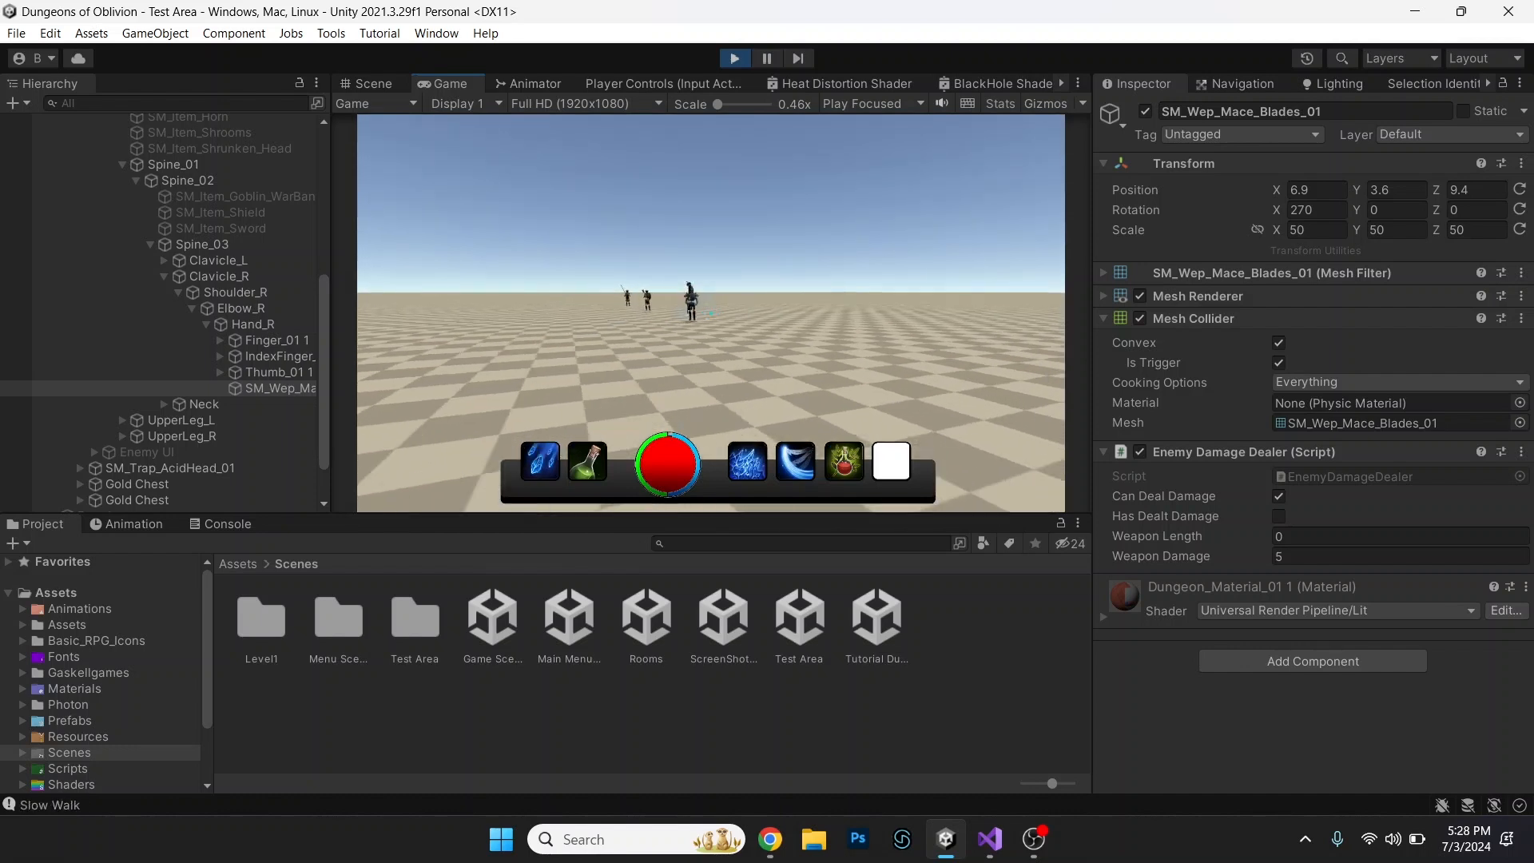
# Move around the enemies while test-casting Ability 1 and Ability 2 to check their ice effects.
pyautogui.press('a')
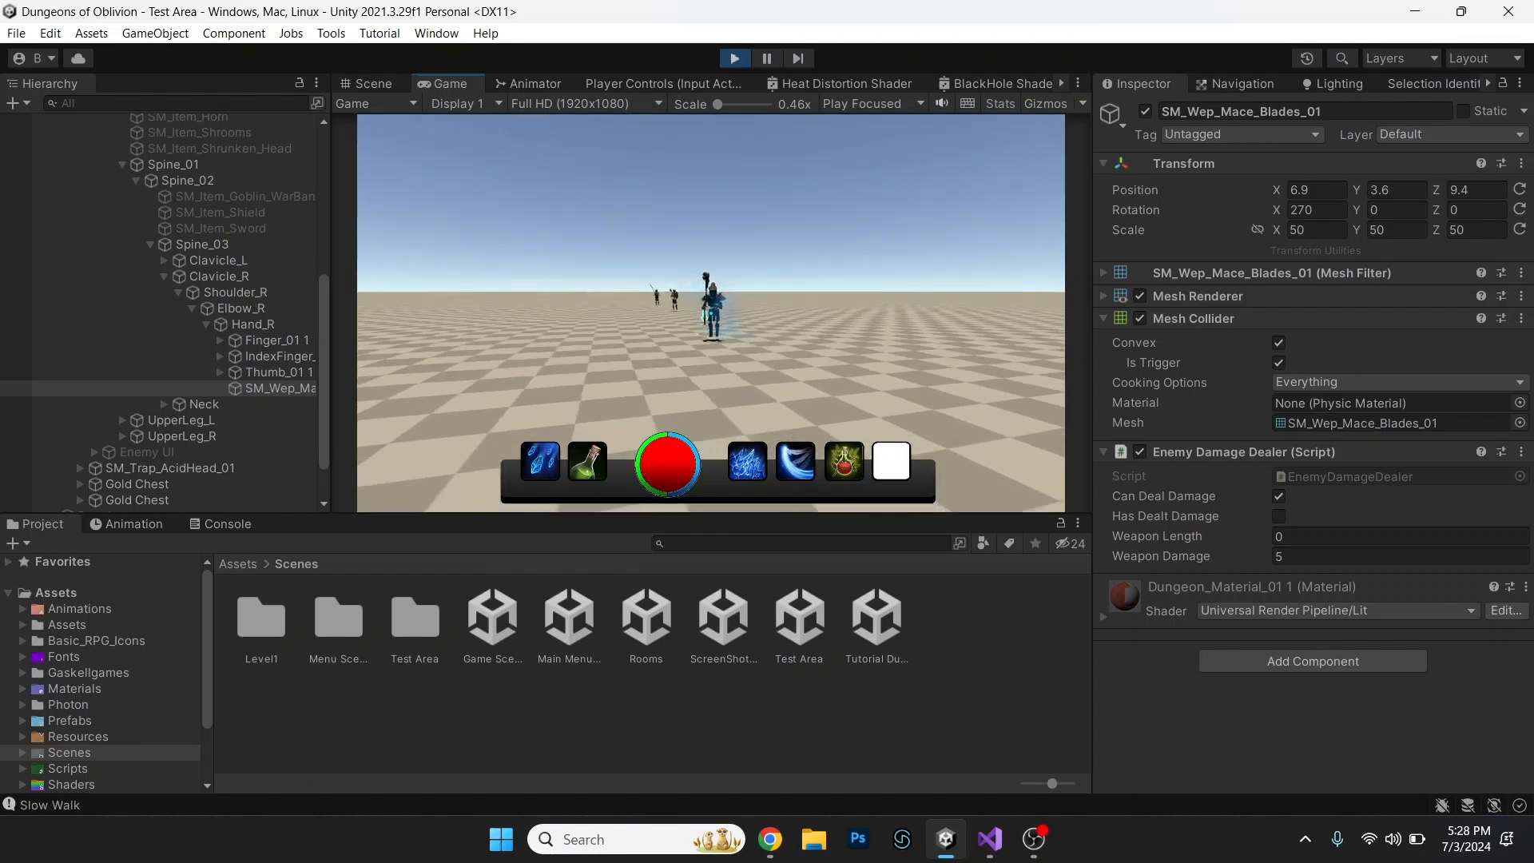
pyautogui.press('1')
pyautogui.press('a')
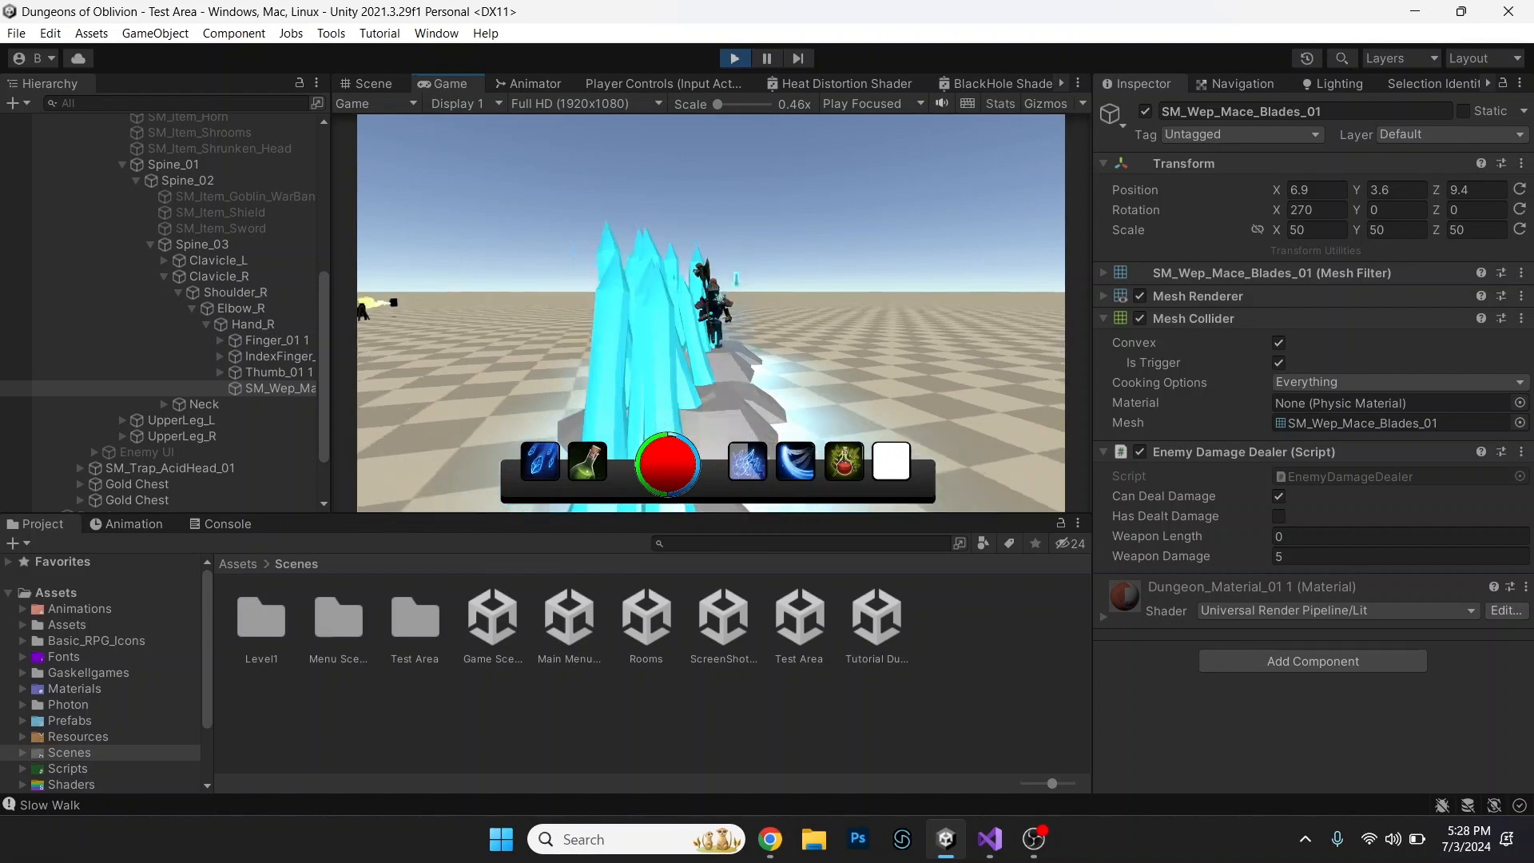
pyautogui.press('a')
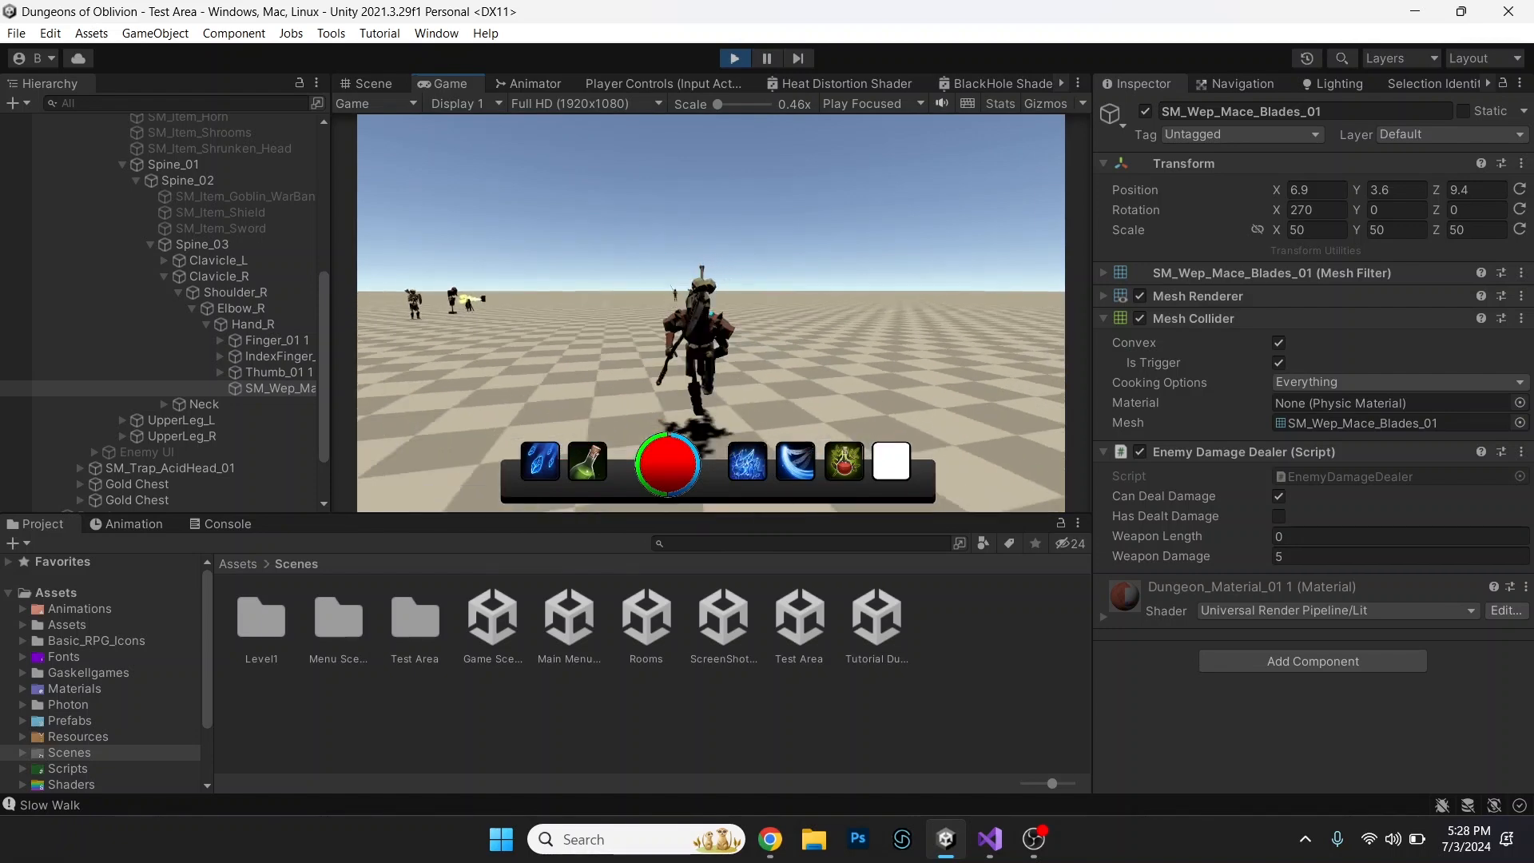
pyautogui.press('2')
pyautogui.press('s')
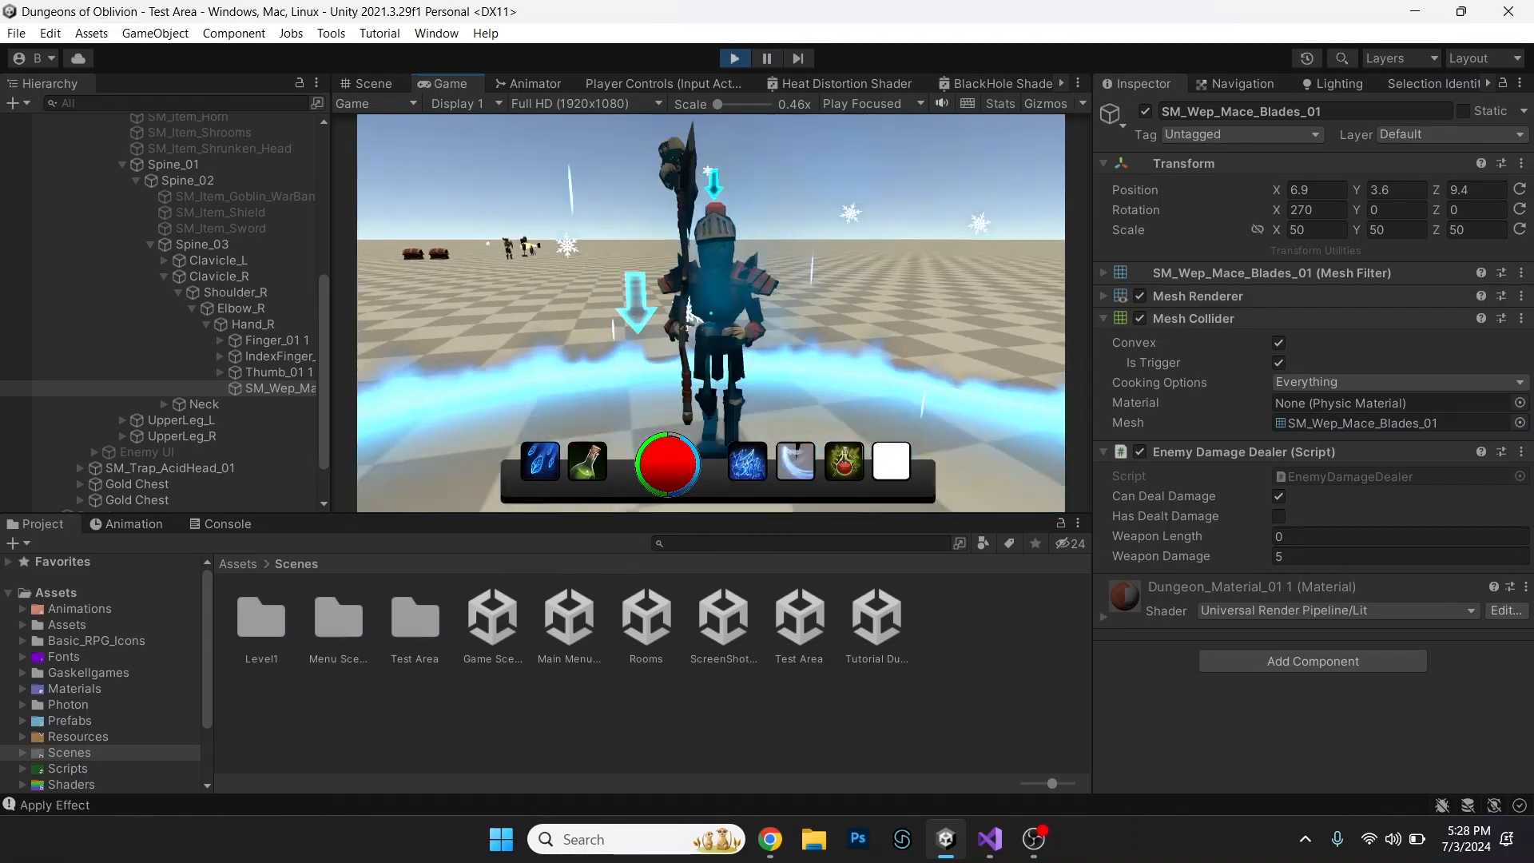
pyautogui.press('s')
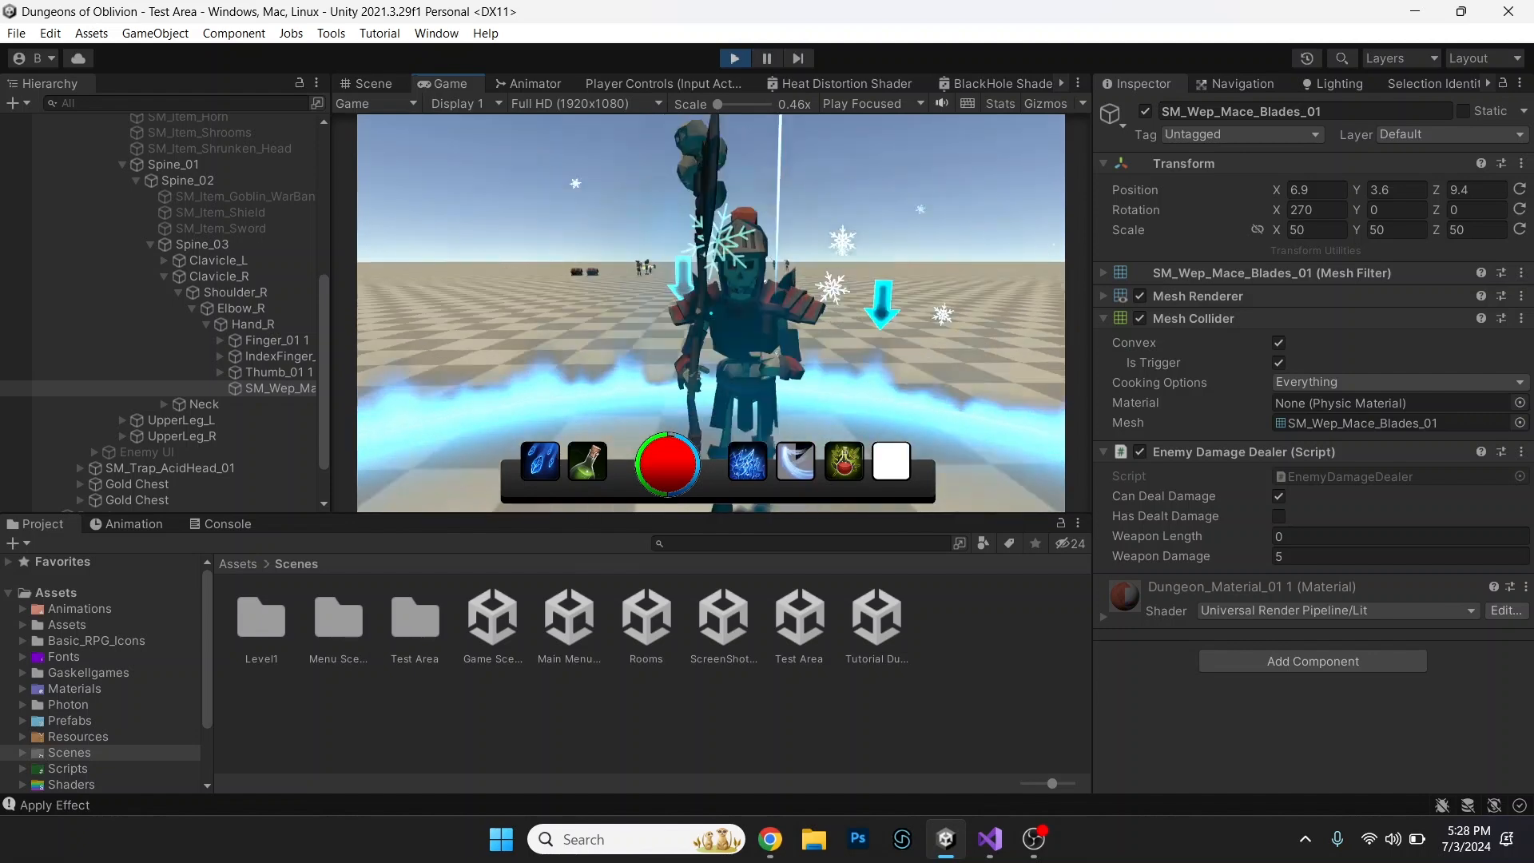
pyautogui.press('s')
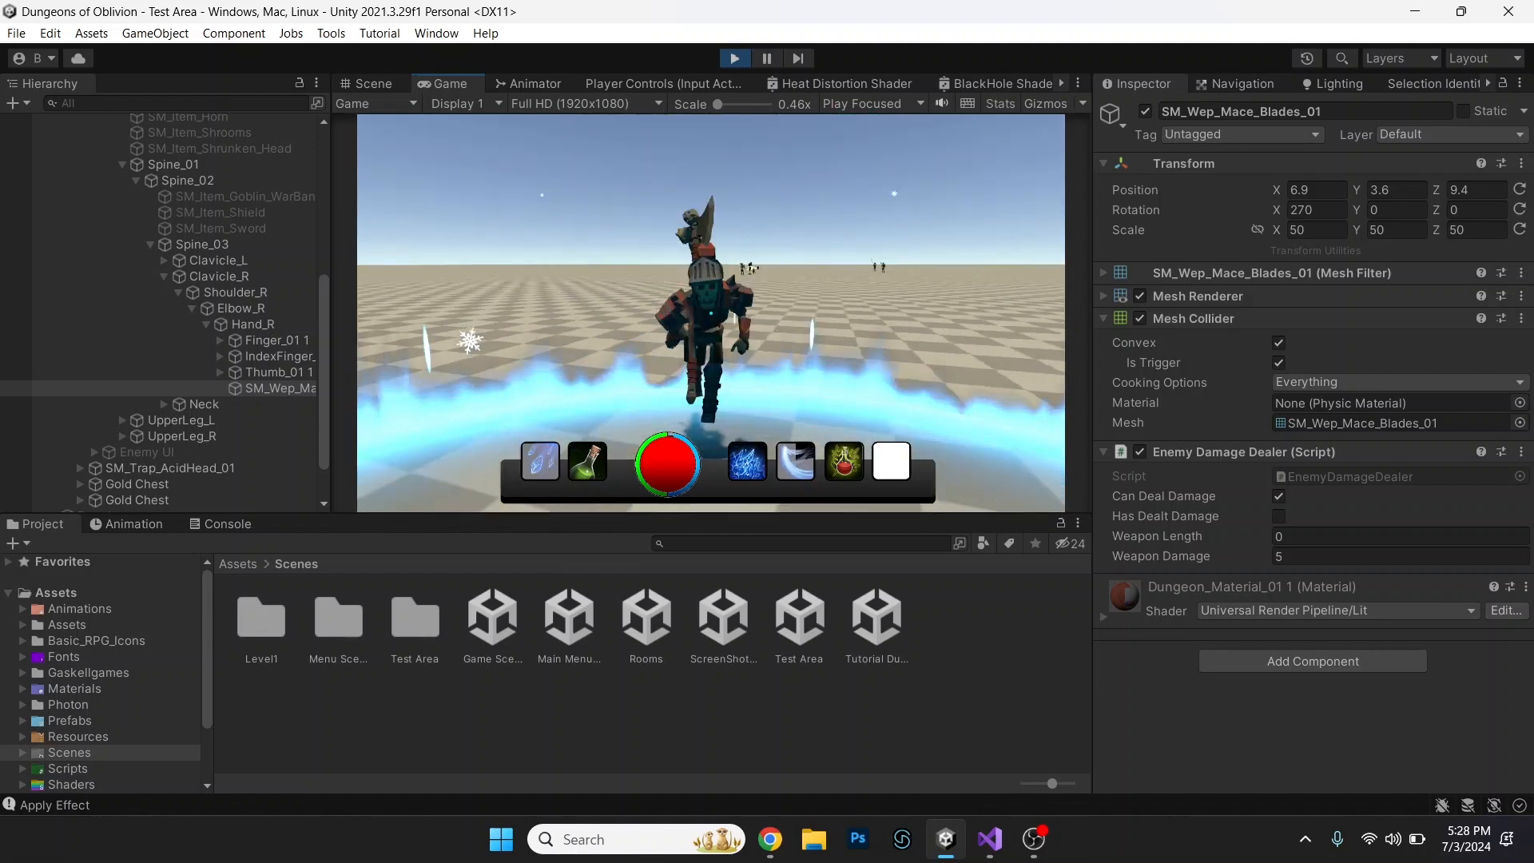
pyautogui.press('1')
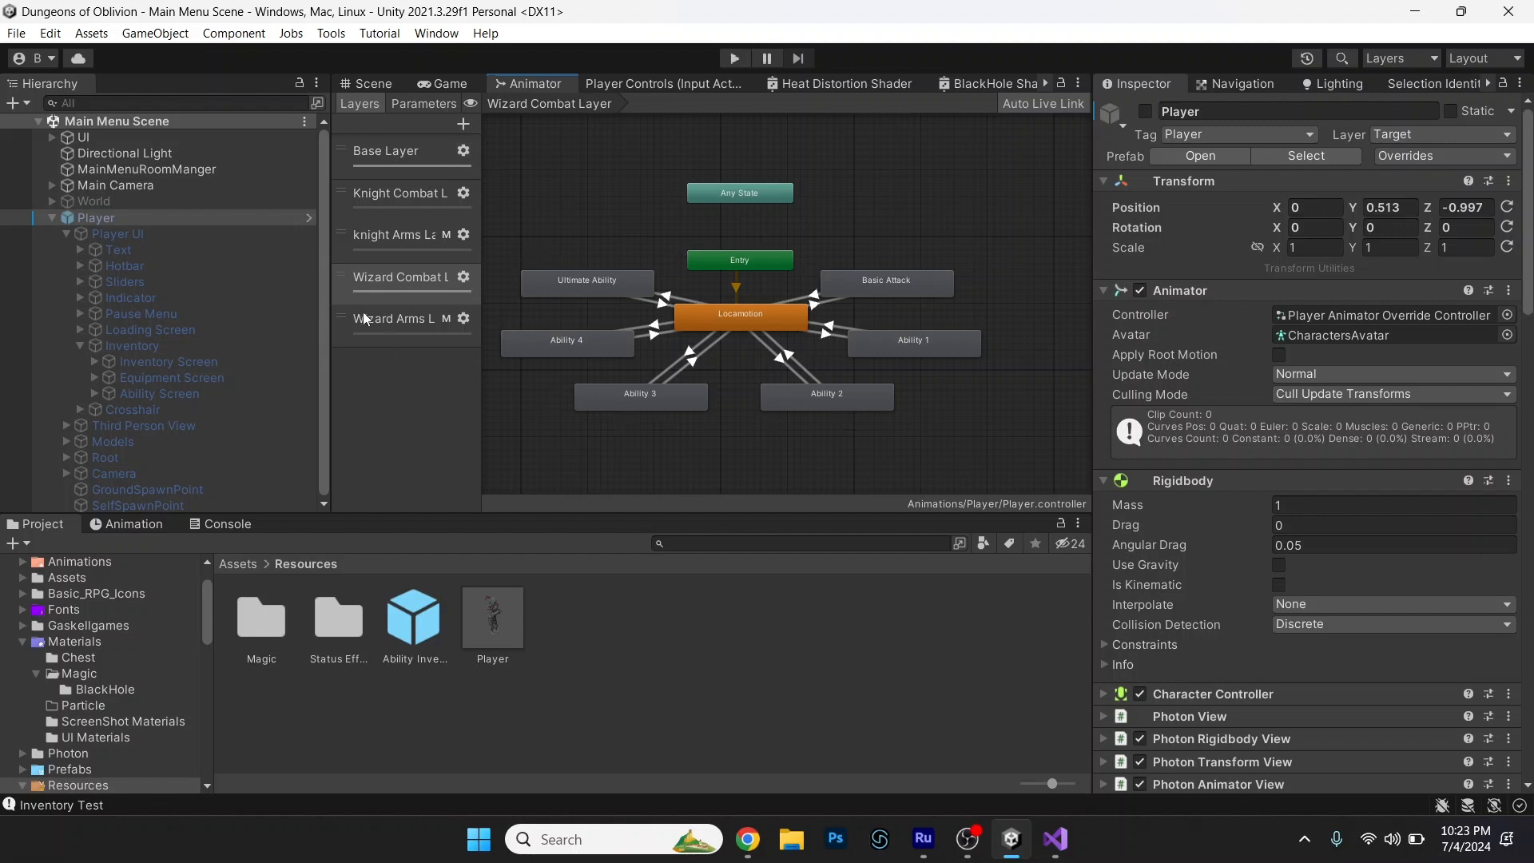
# Review the Knight Combat Layer of the player's animator, inspecting the transitions to and between the MeleeAttack_OneHanded and punch states.
pyautogui.click(381, 231)
pyautogui.click(383, 195)
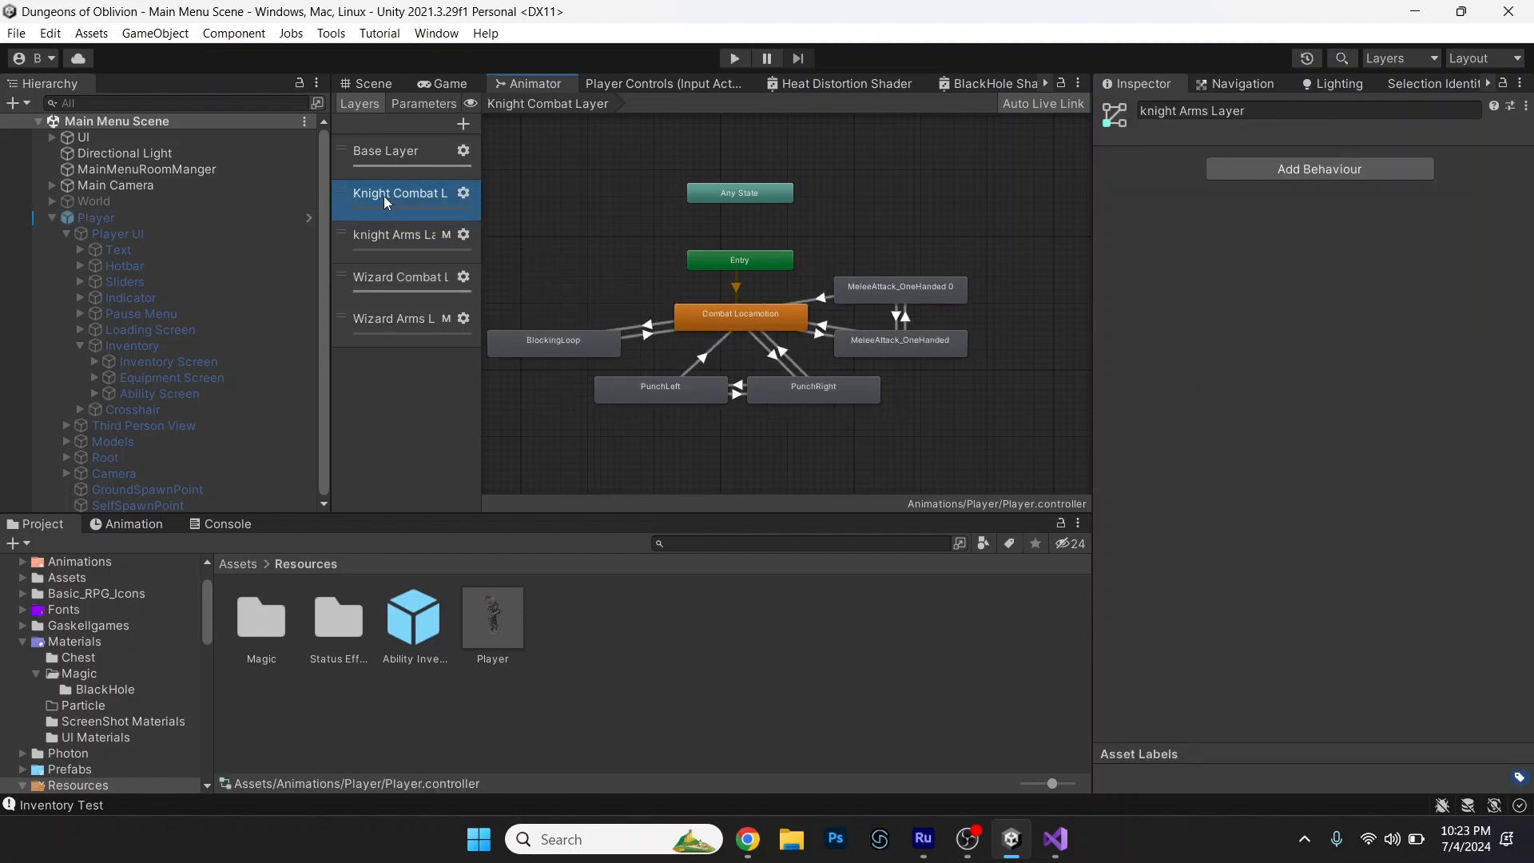
pyautogui.moveTo(923, 425); pyautogui.dragTo(956, 421, button='middle')
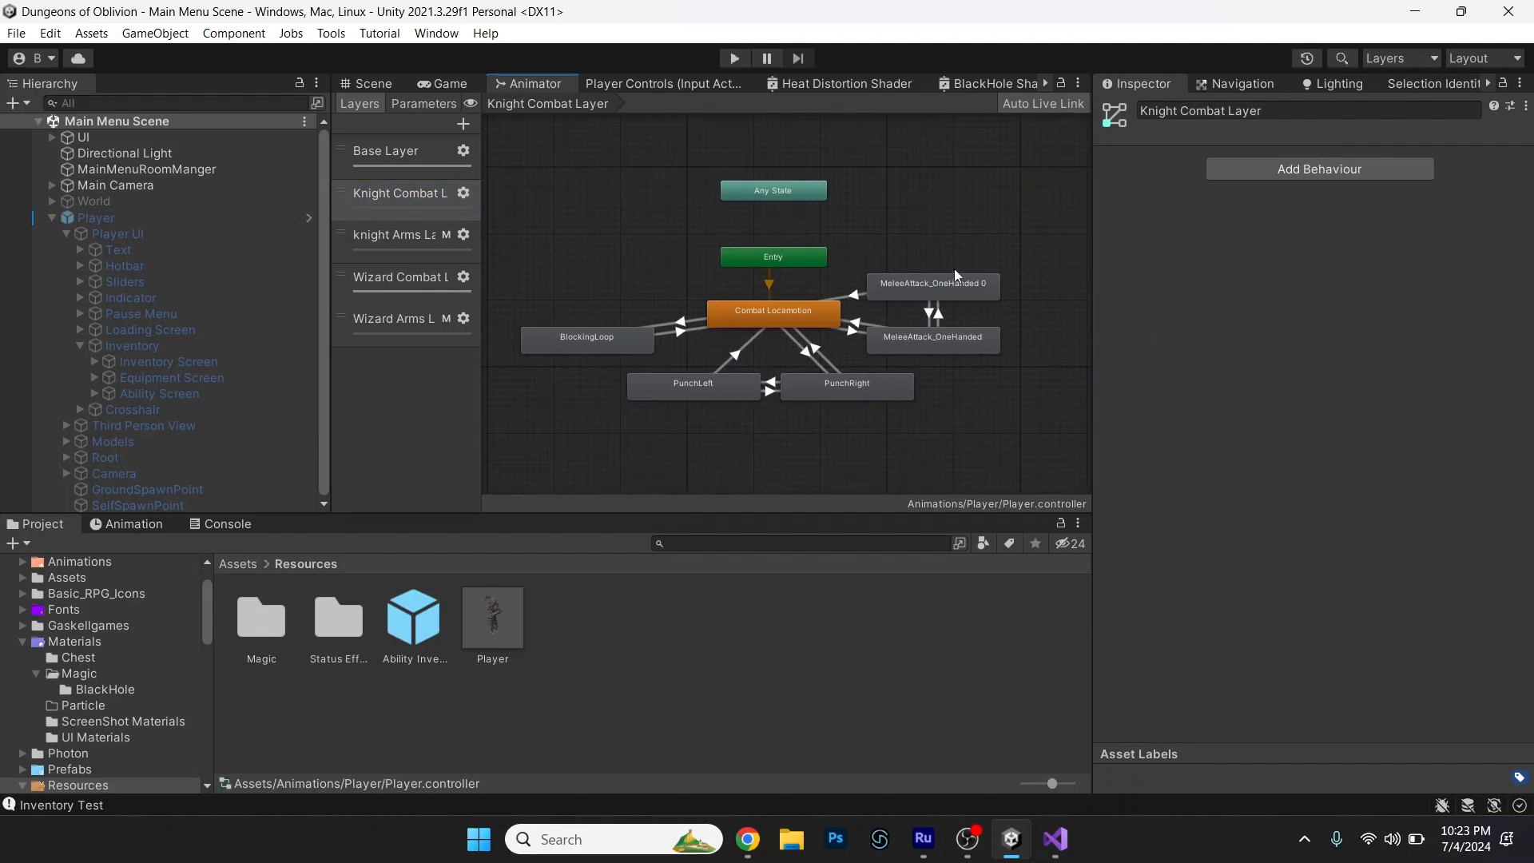
pyautogui.click(853, 334)
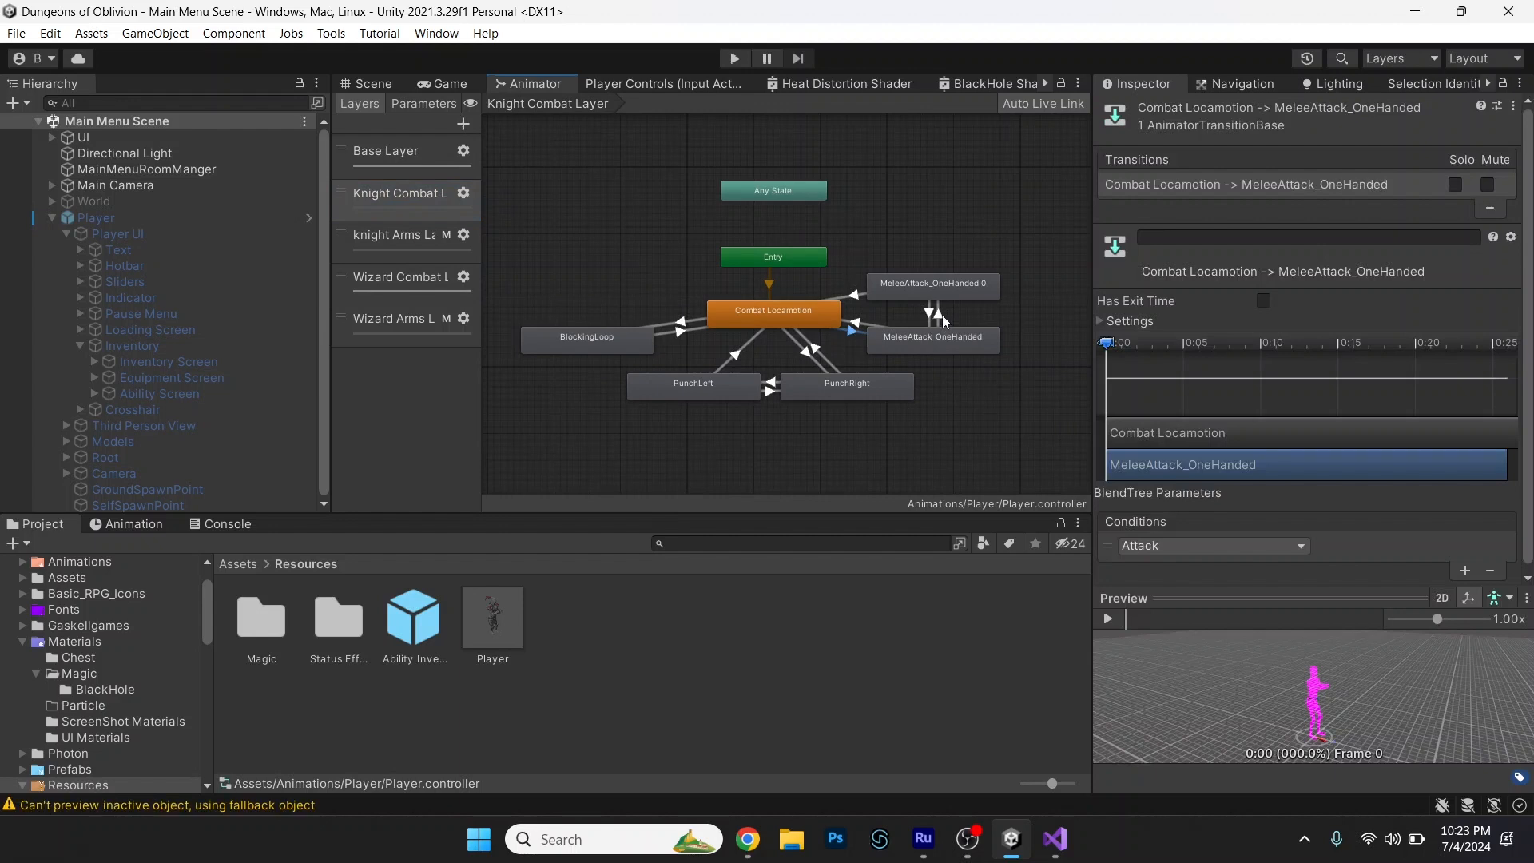
pyautogui.click(940, 315)
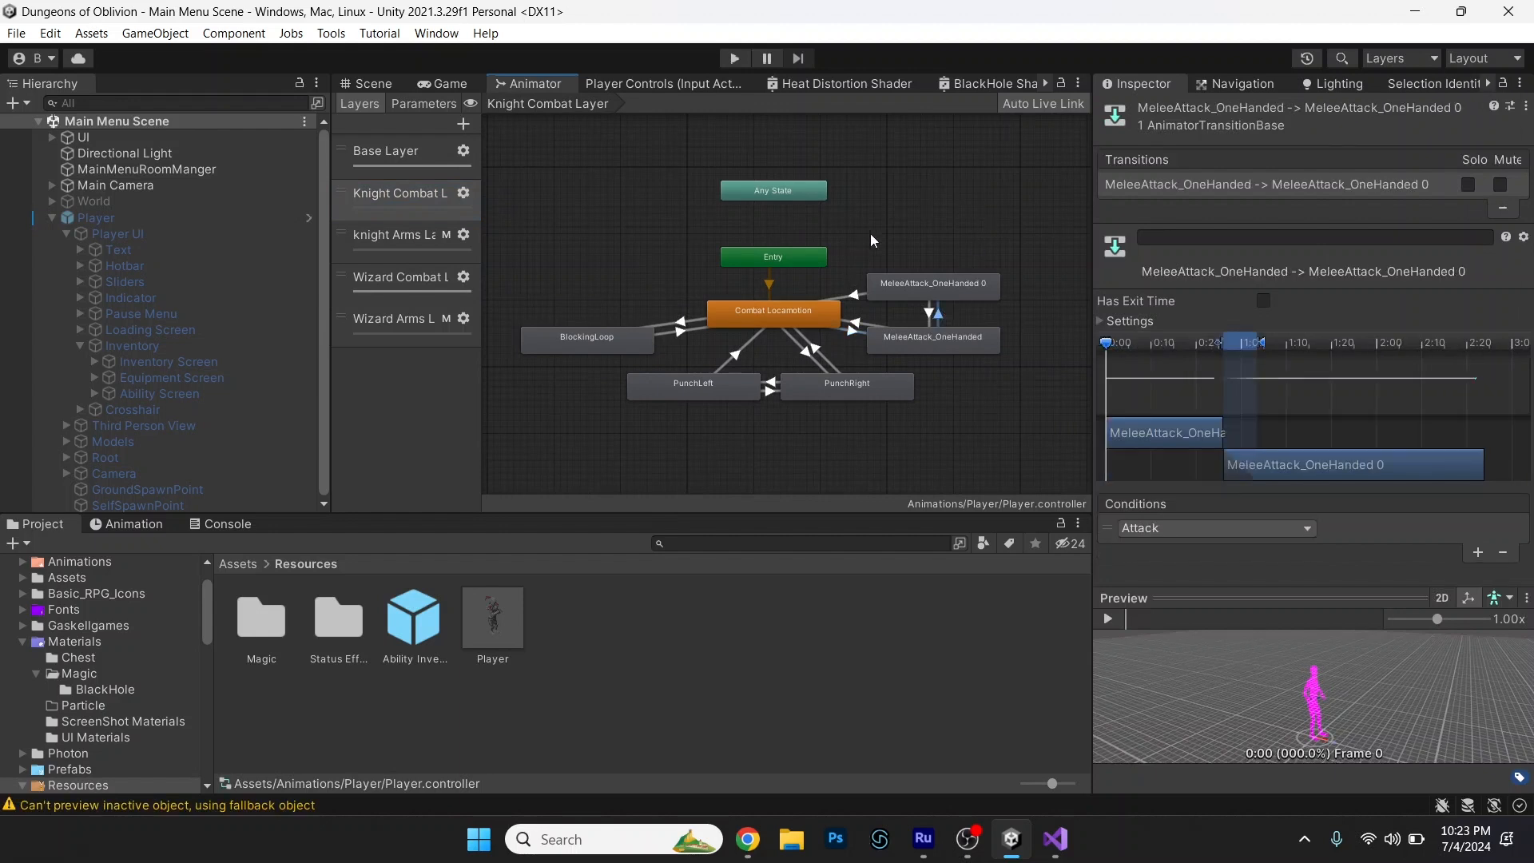
pyautogui.click(812, 356)
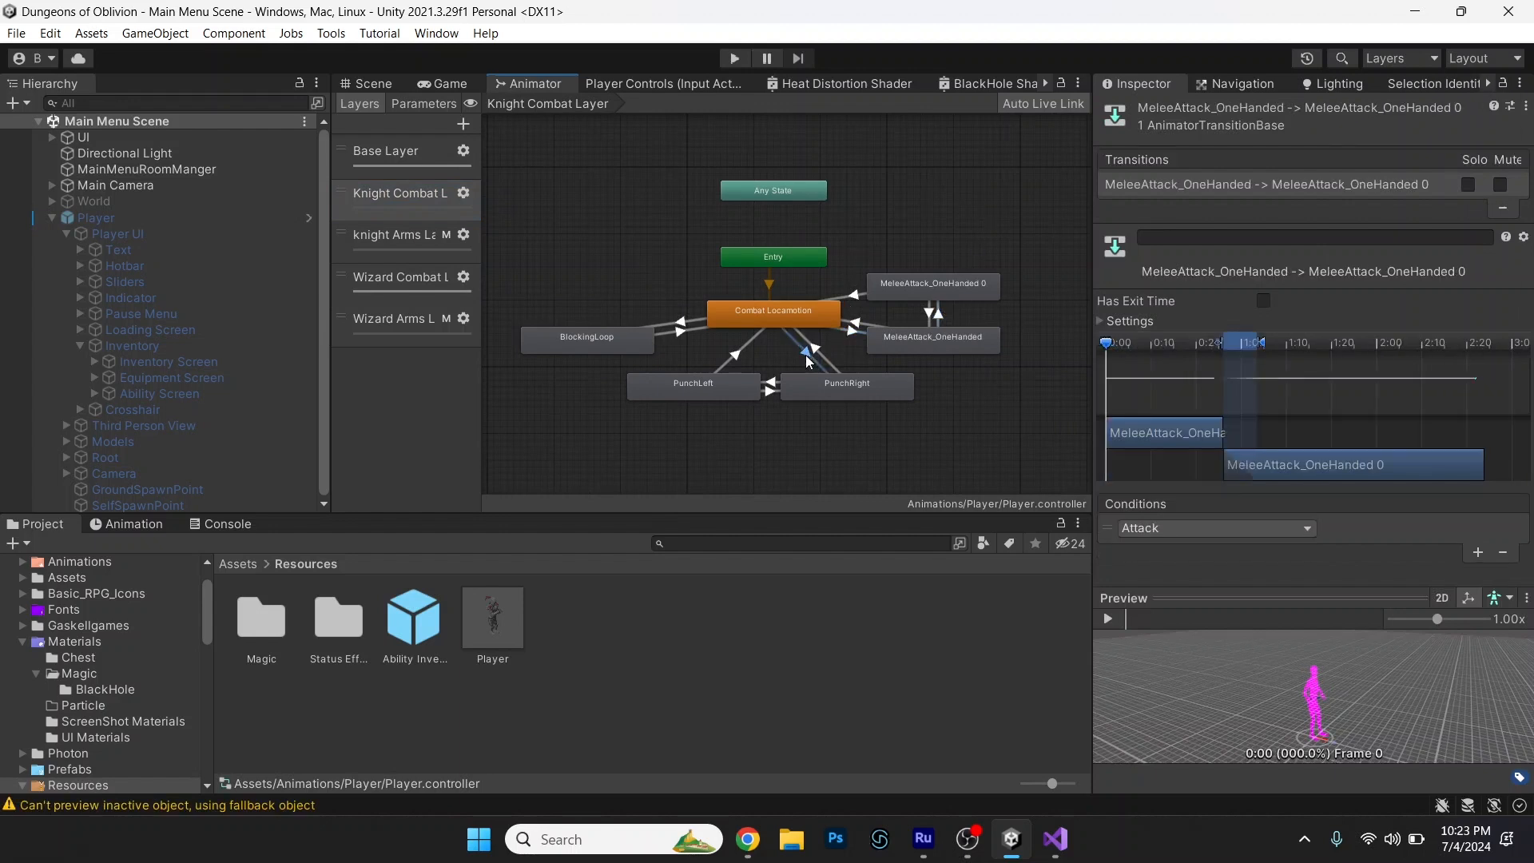
pyautogui.click(772, 391)
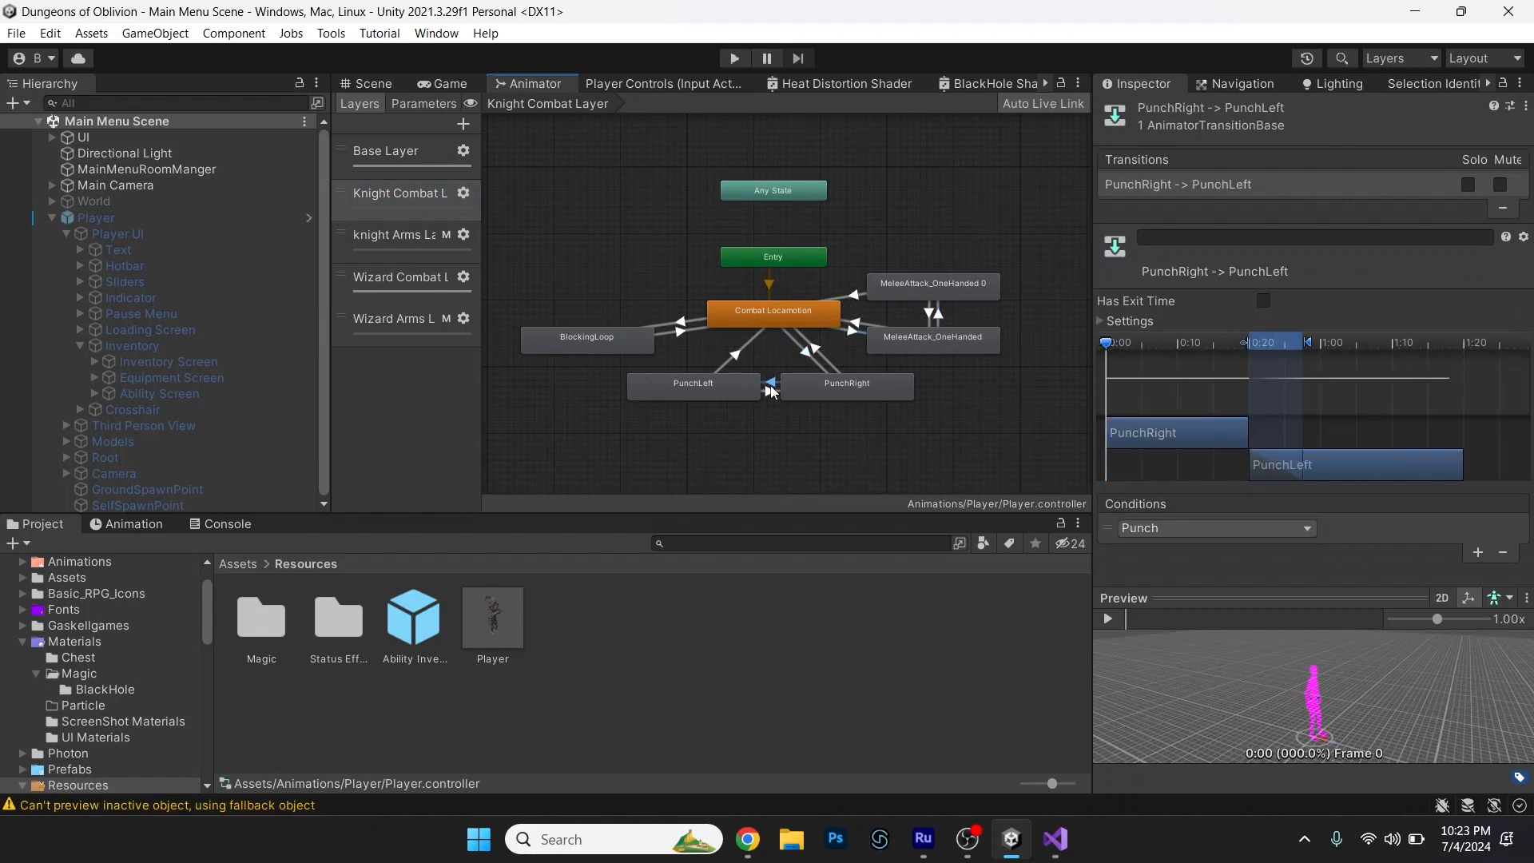
pyautogui.click(605, 277)
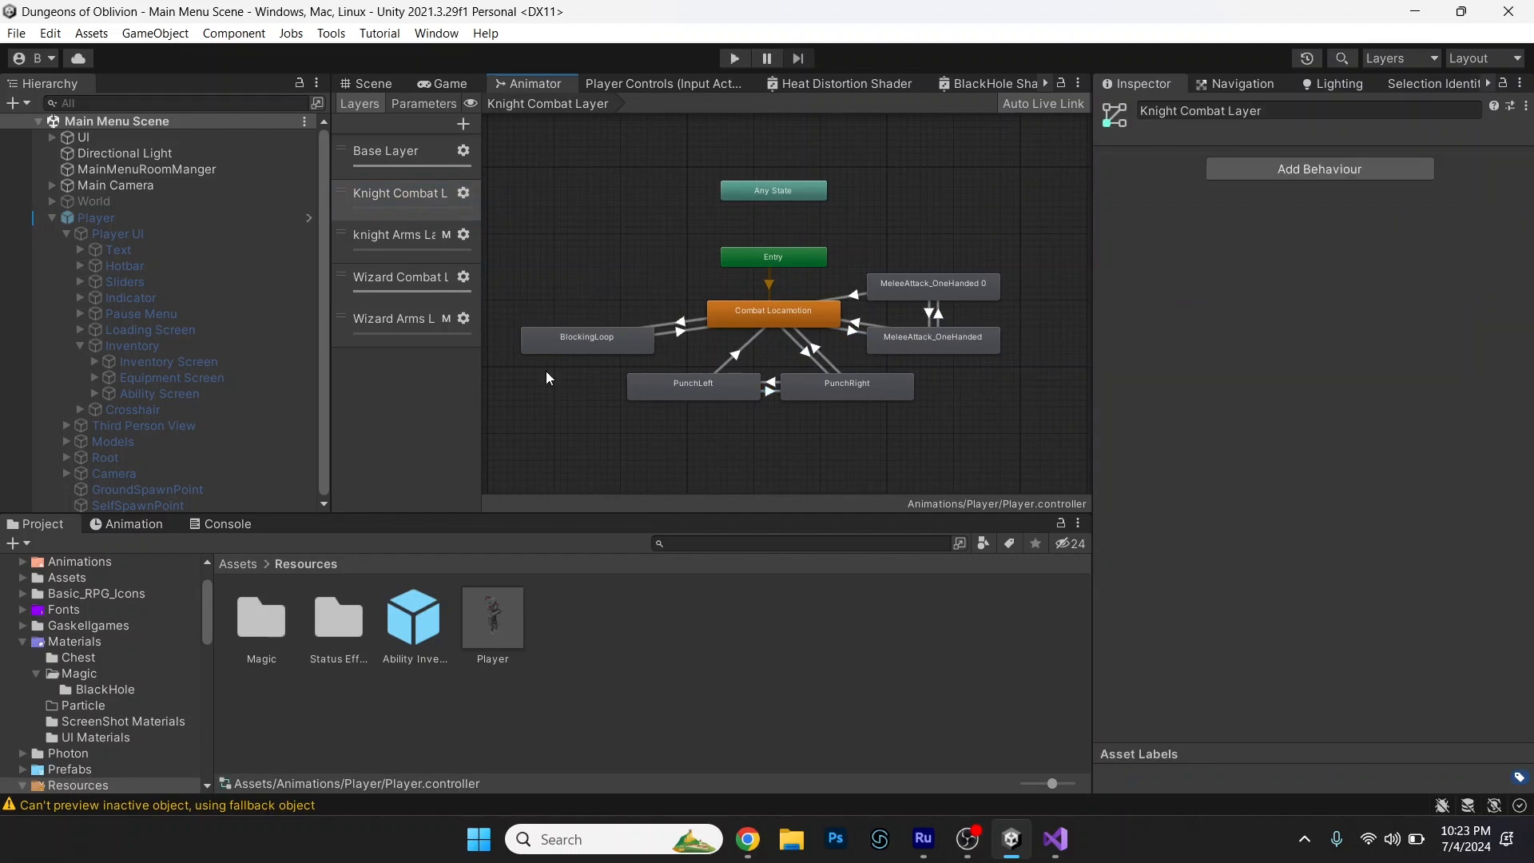
# Review the Wizard Combat Layer, inspecting the Basic Attack and ability states and the transition conditions that link them to Locomotion.
pyautogui.click(404, 288)
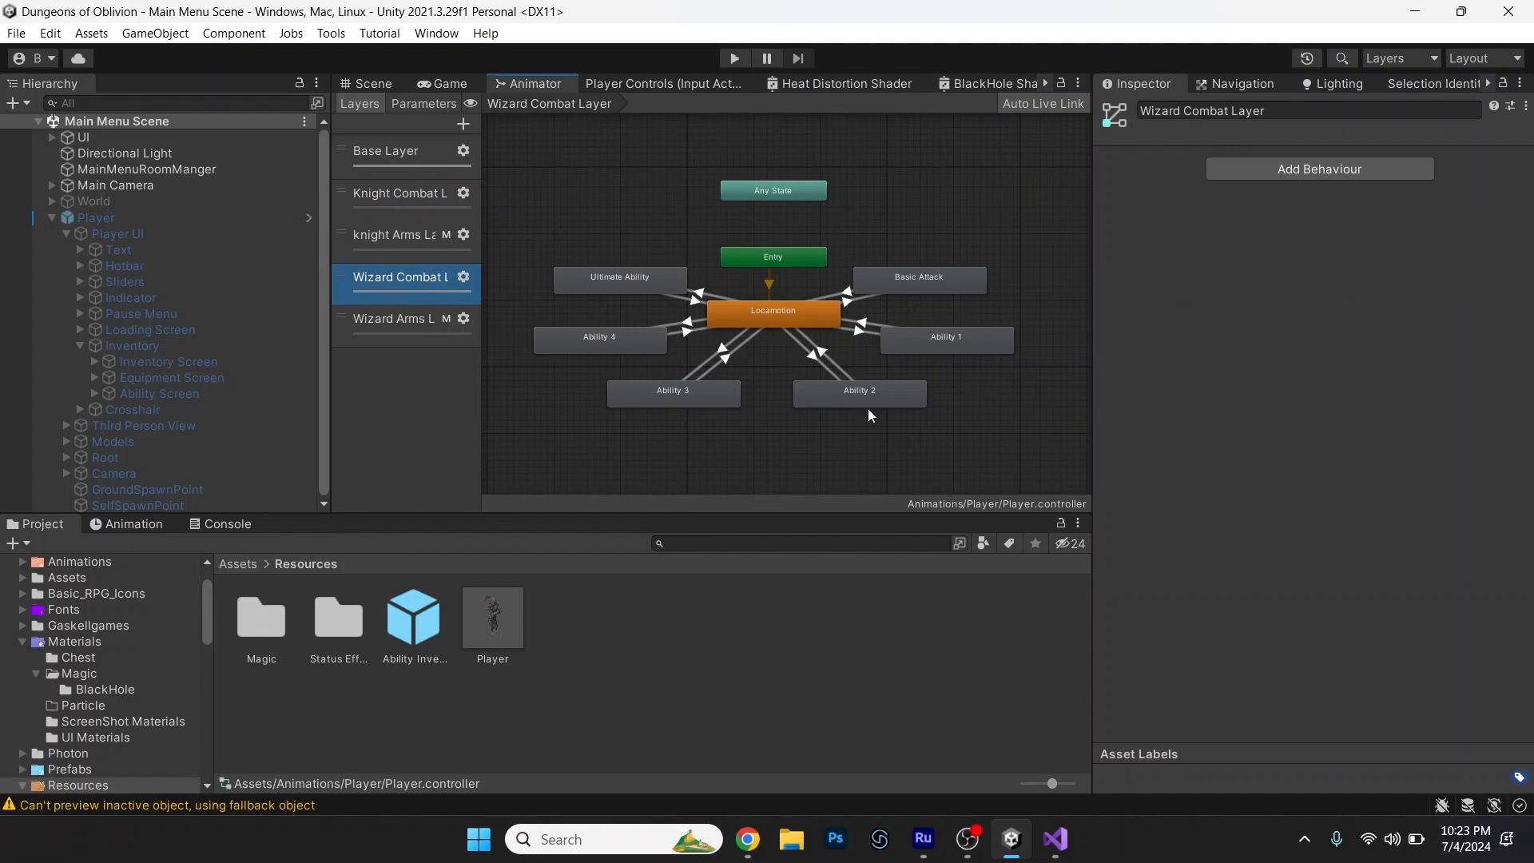
pyautogui.click(929, 282)
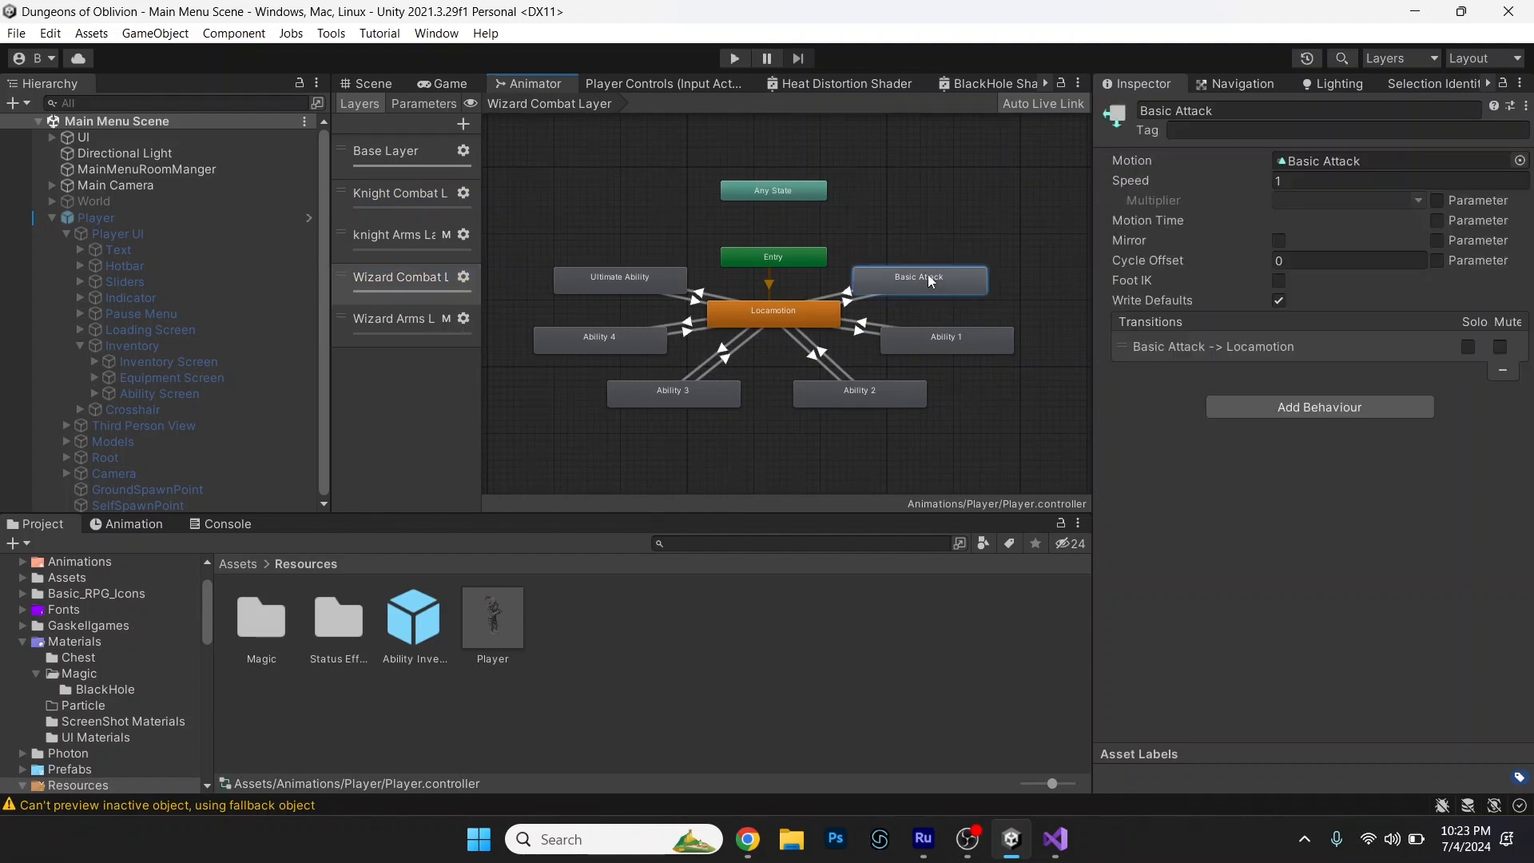
pyautogui.click(927, 351)
pyautogui.click(848, 397)
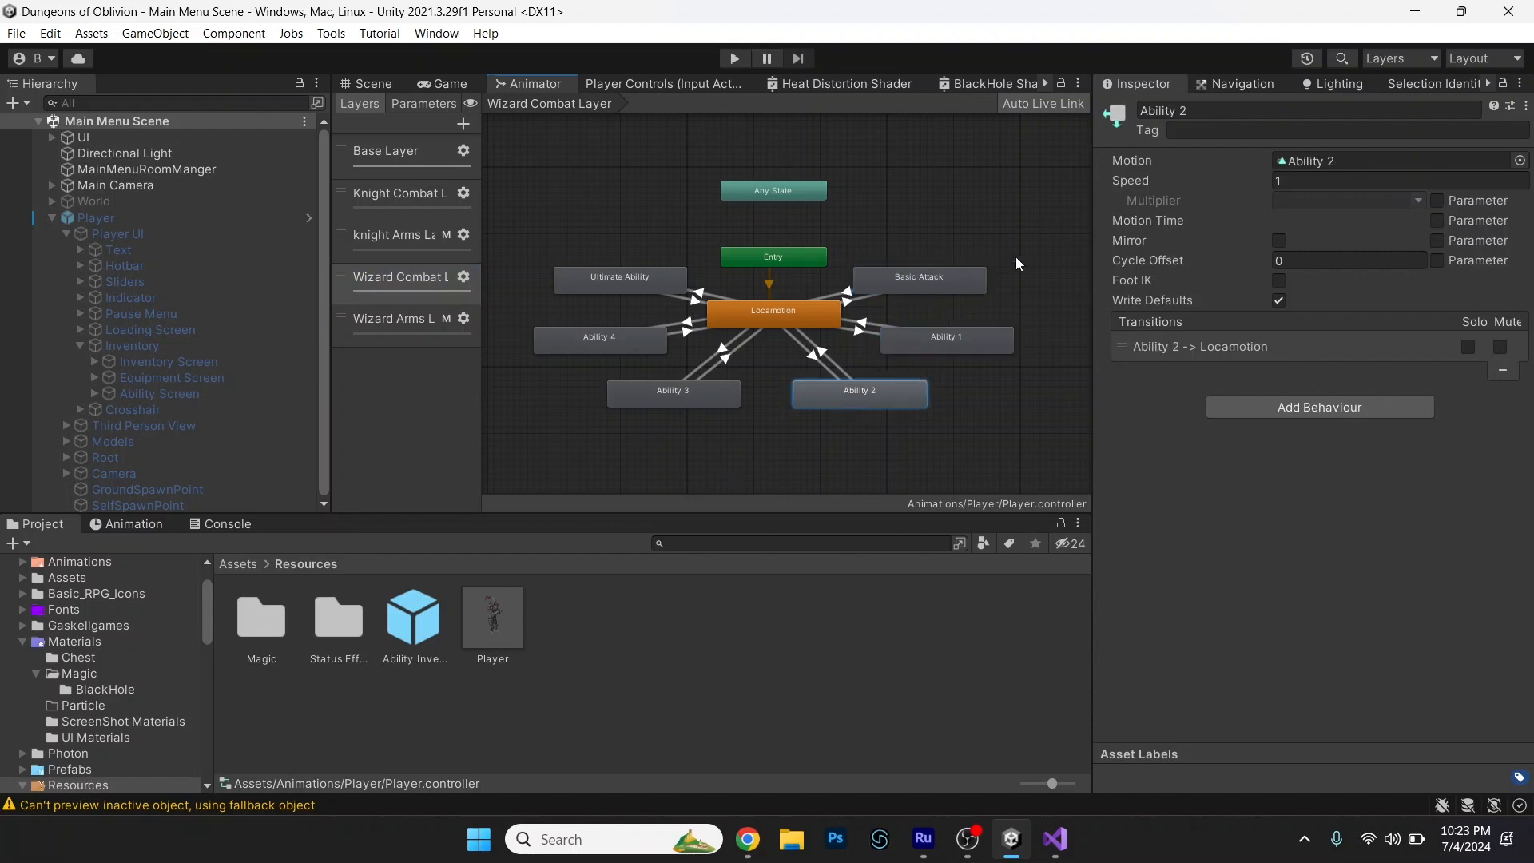
pyautogui.click(860, 328)
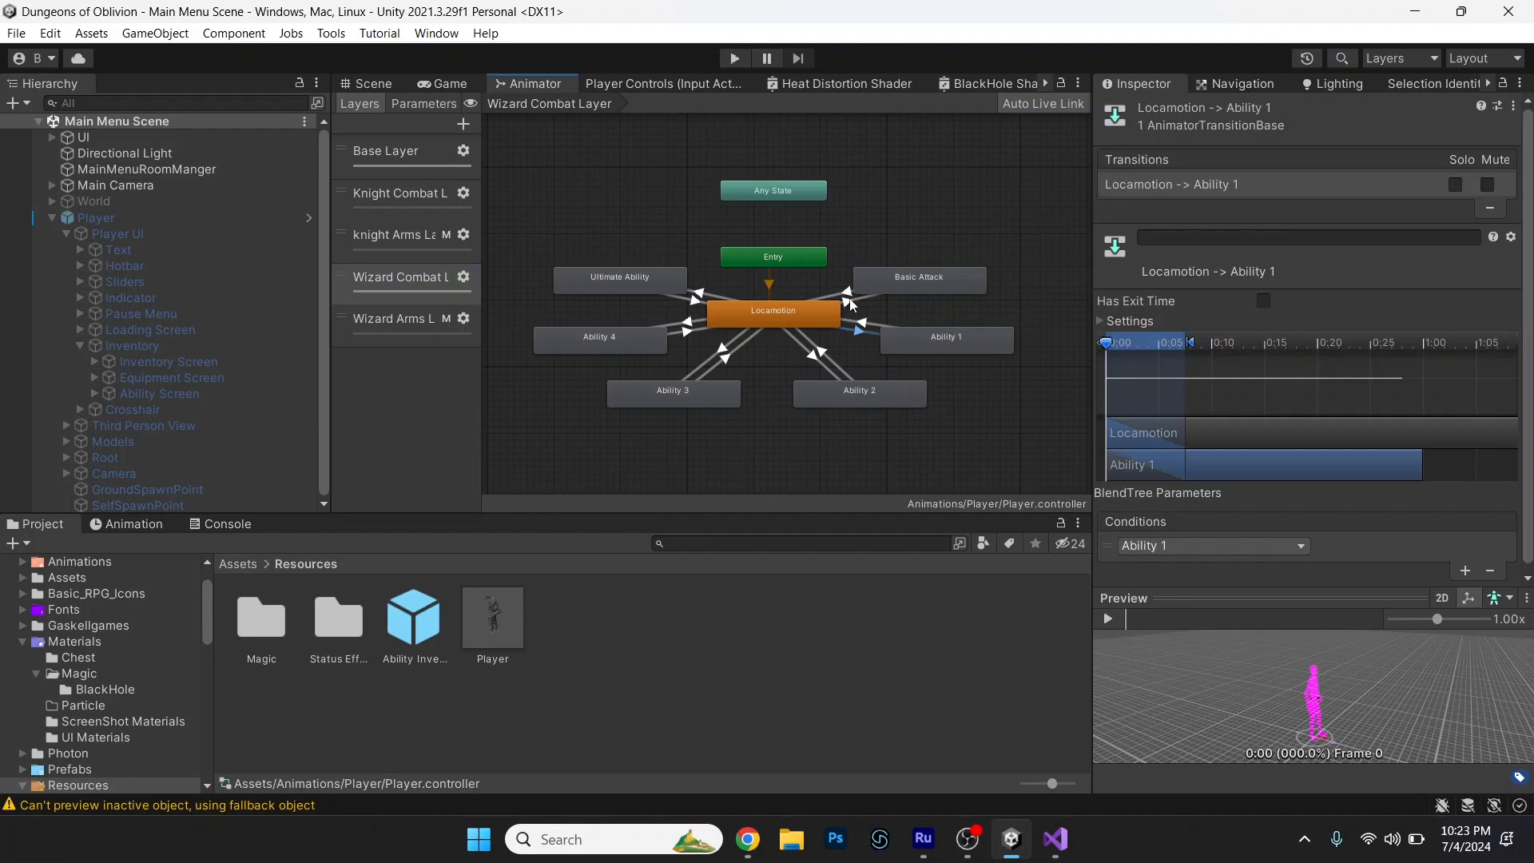
pyautogui.click(849, 298)
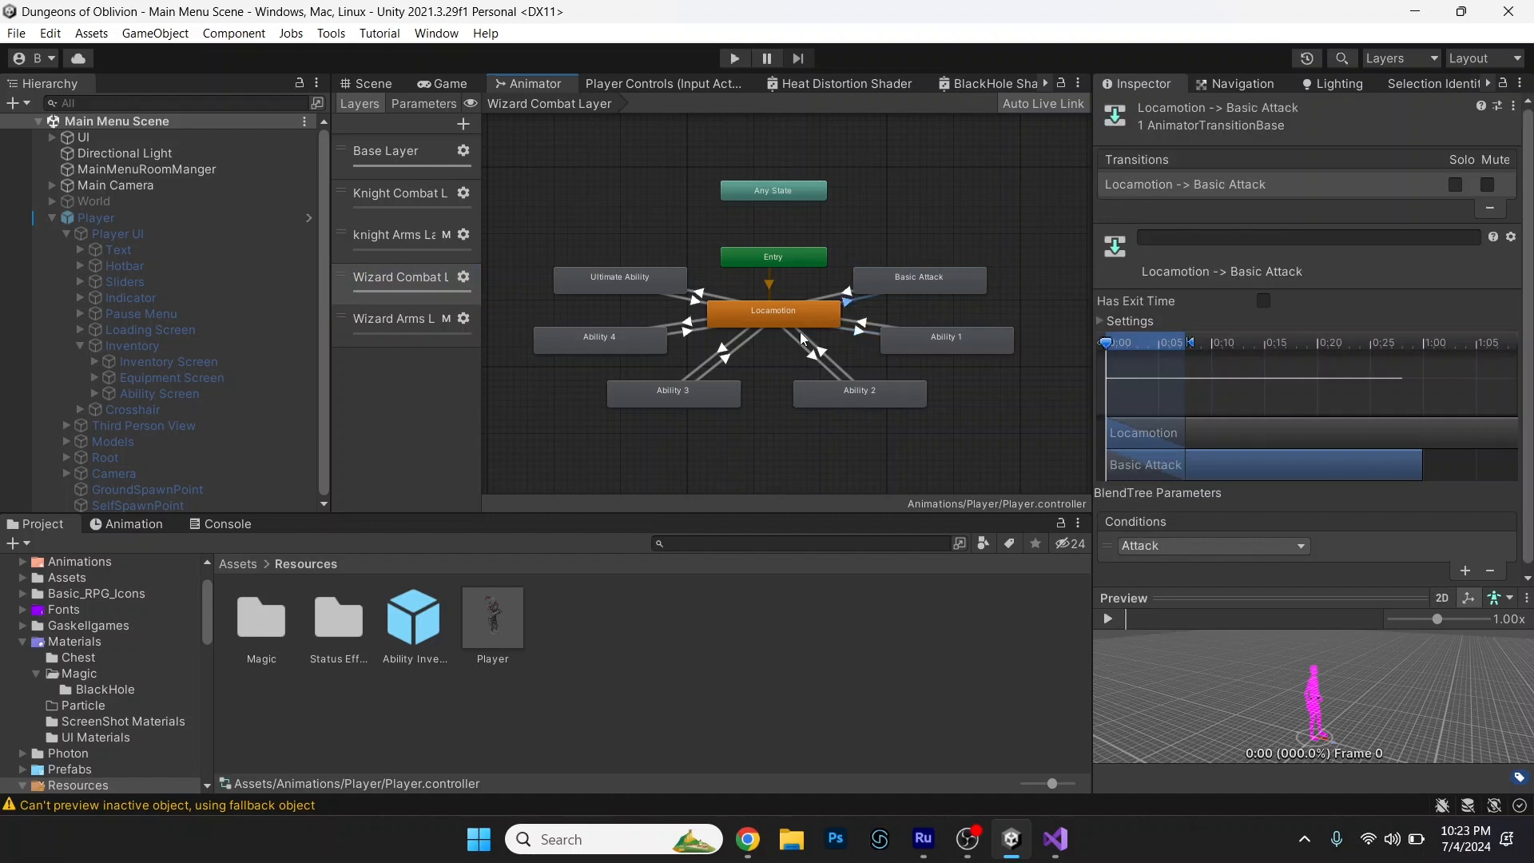
pyautogui.click(816, 362)
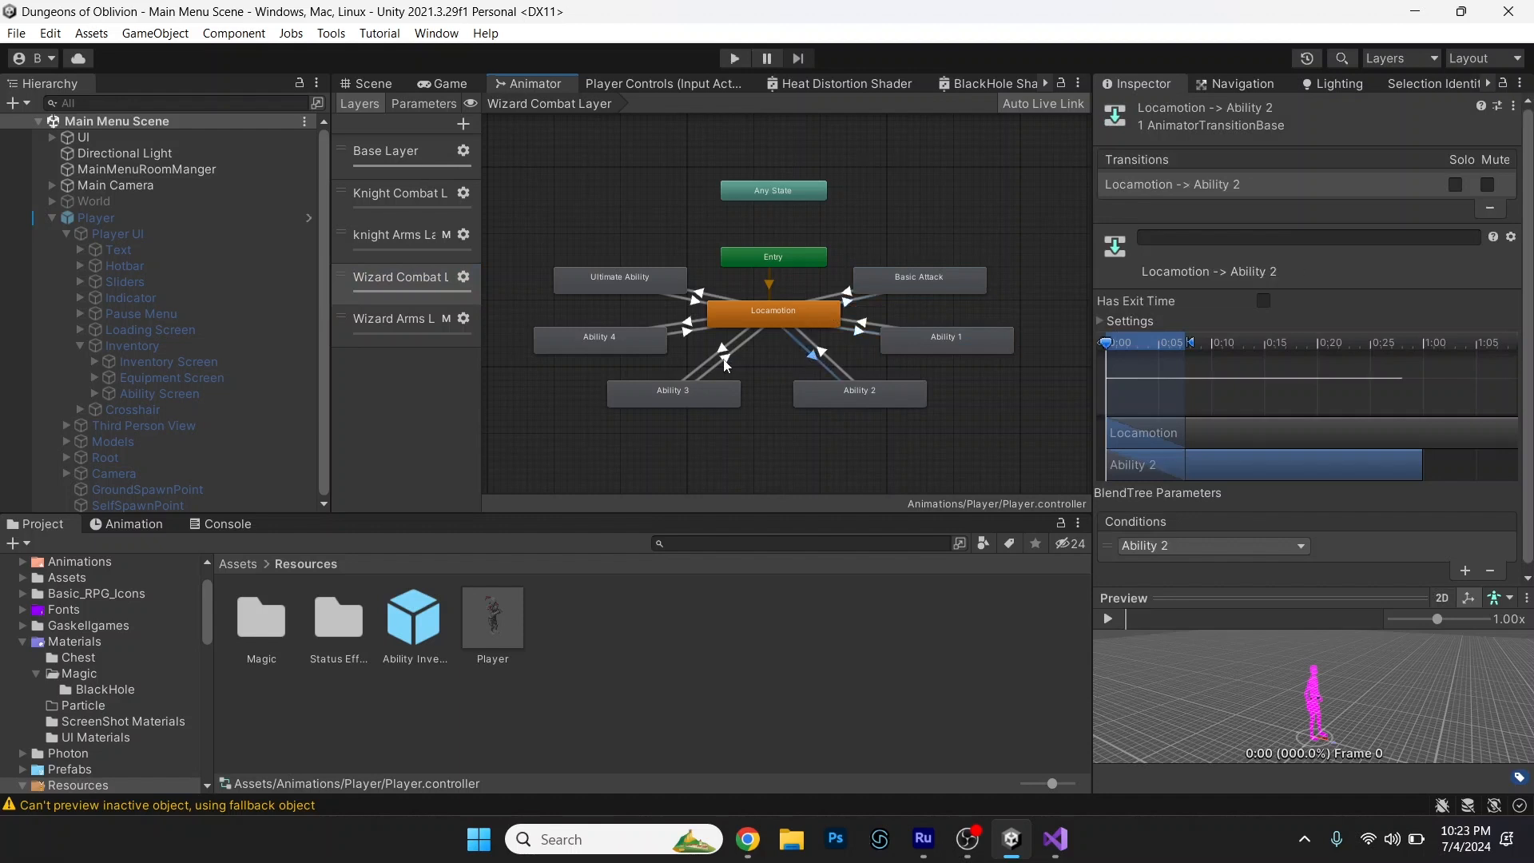
pyautogui.click(722, 353)
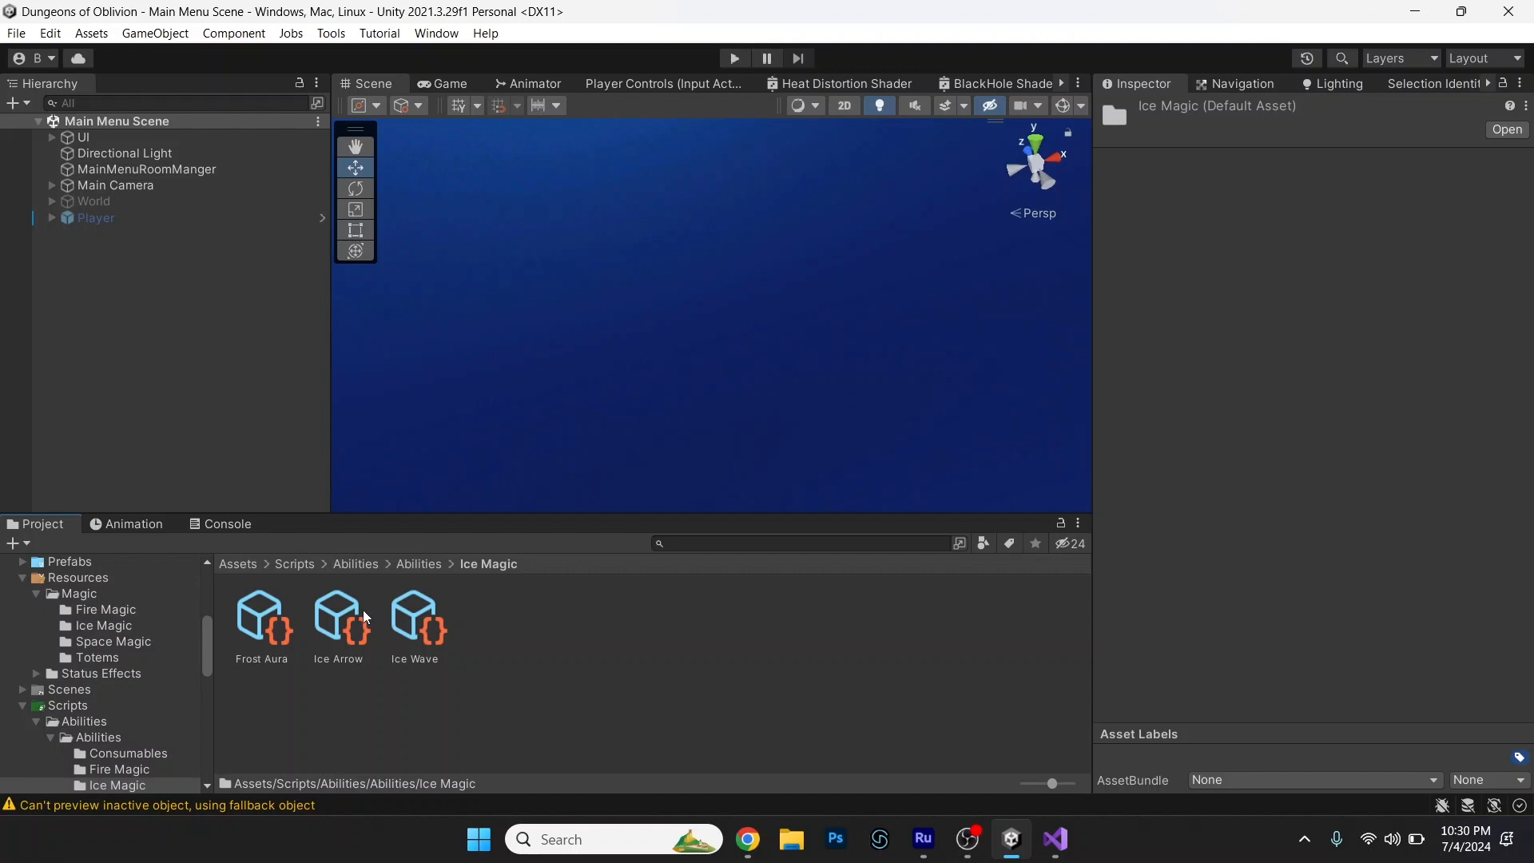
# Inspect the Ice Arrow asset in the Ice Magic folder and bring up the clip choices for its Ability Animation.
pyautogui.click(361, 603)
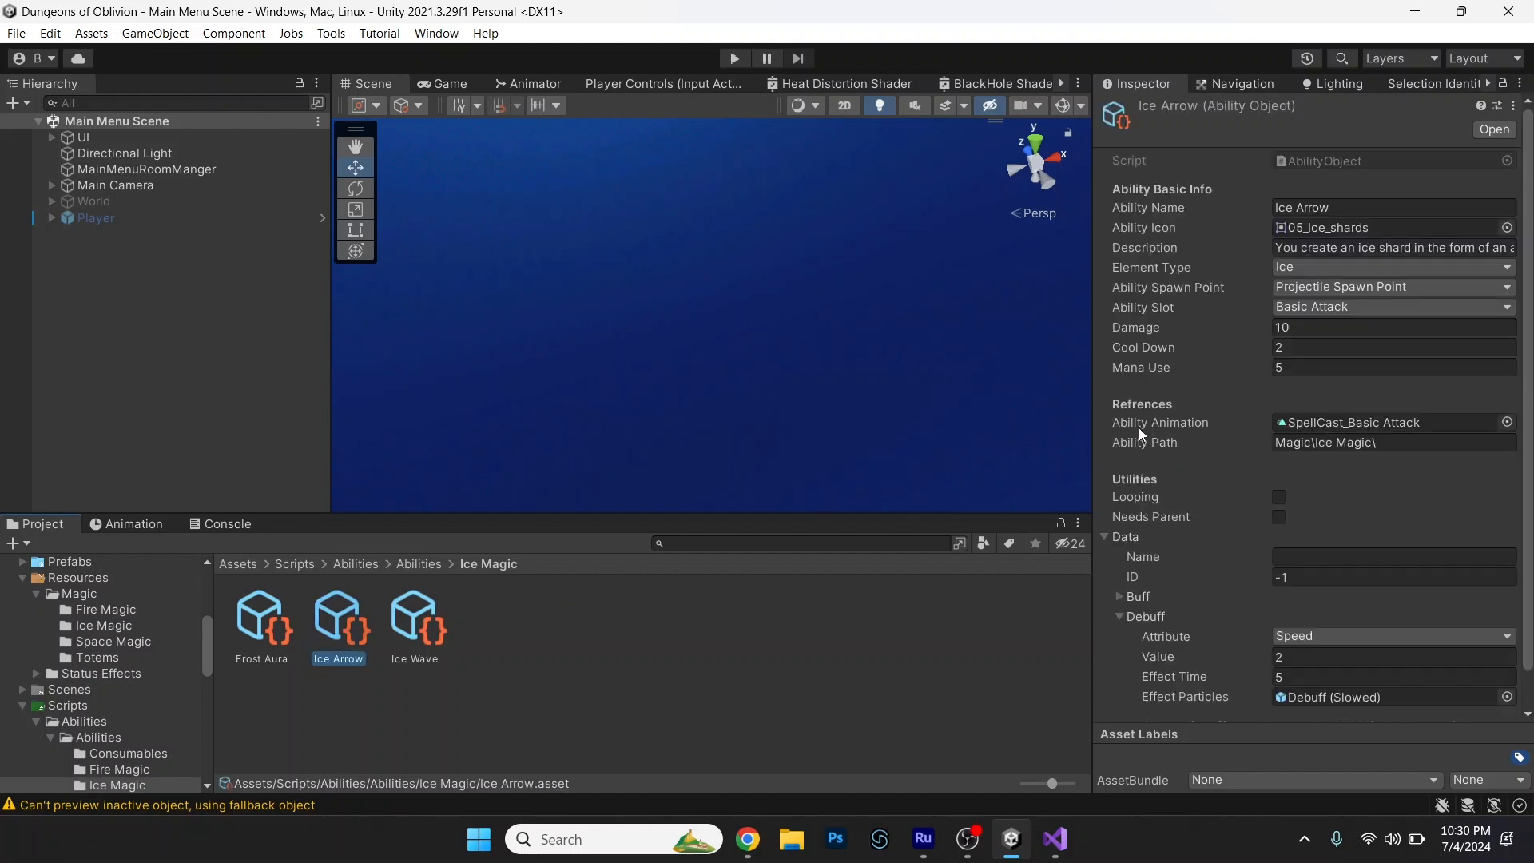
pyautogui.click(1508, 422)
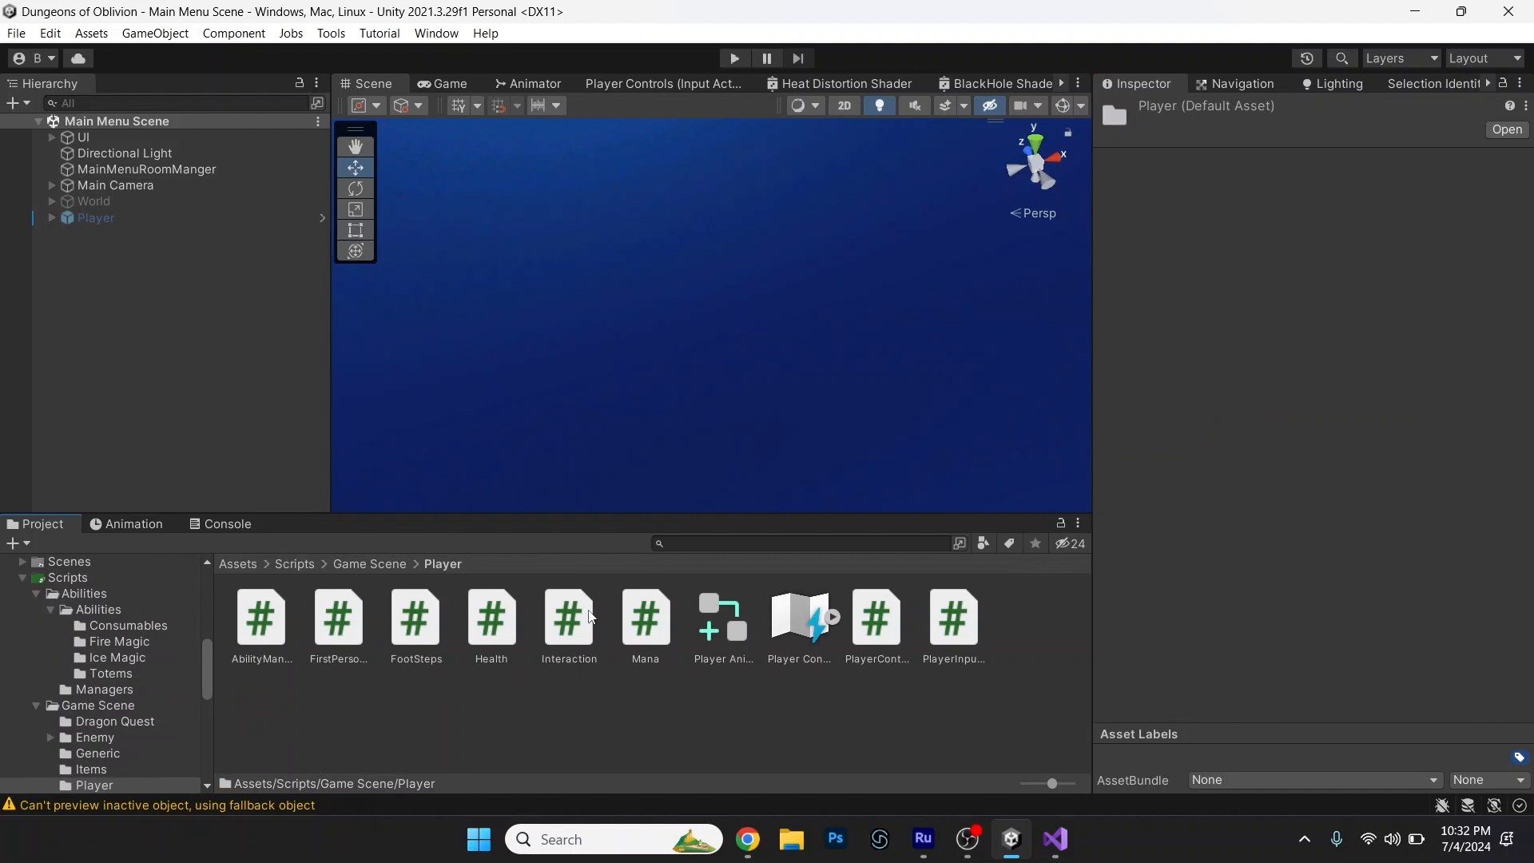
# Inspect the Player Animator Override Controller's clip list and locate Animator Override Controller among the asset types that can be created.
pyautogui.click(721, 617)
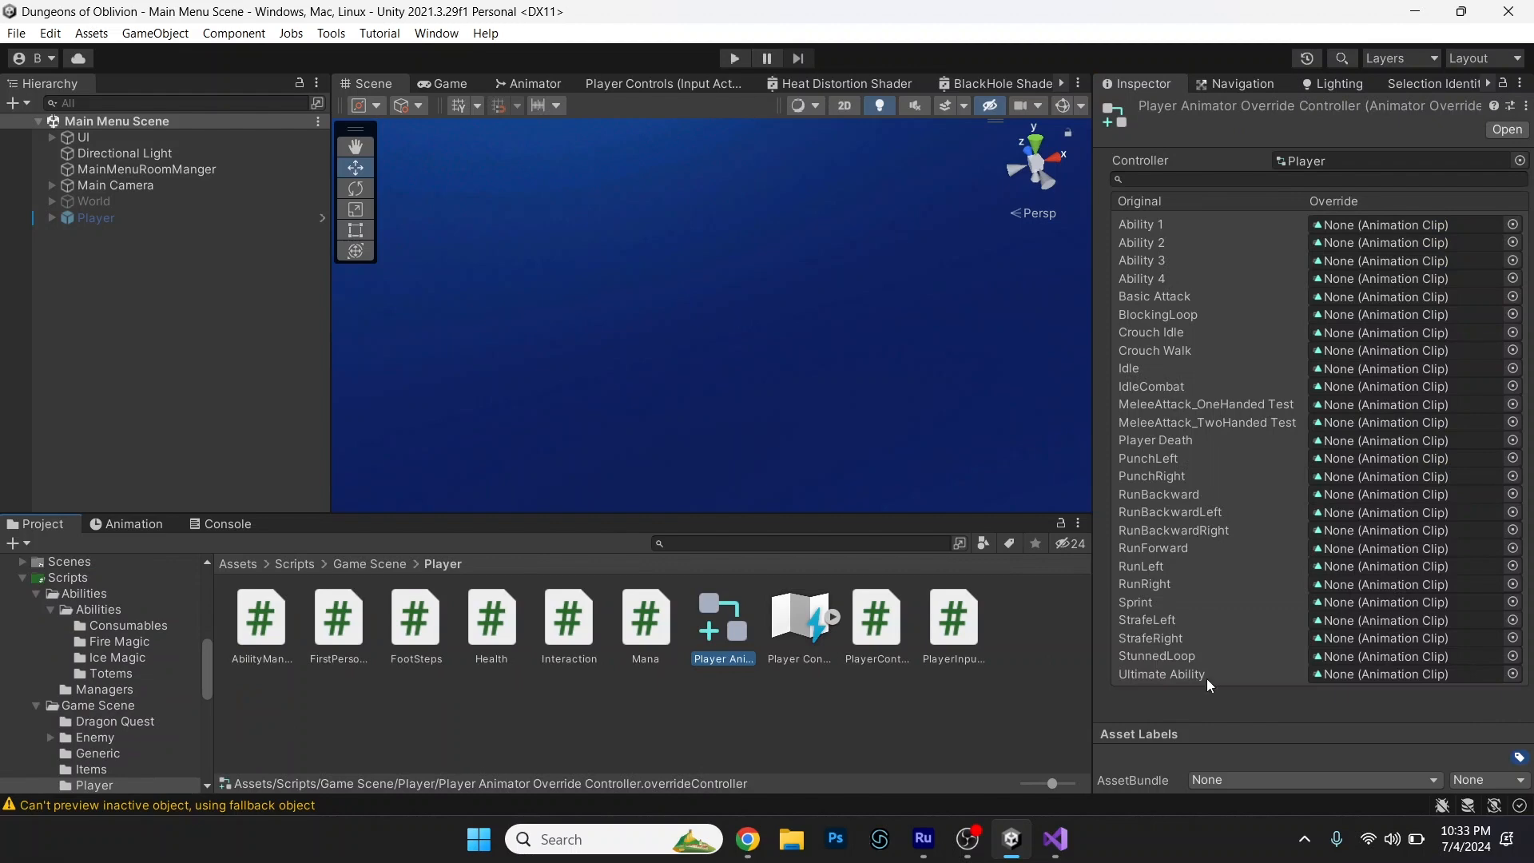
pyautogui.rightClick(729, 708)
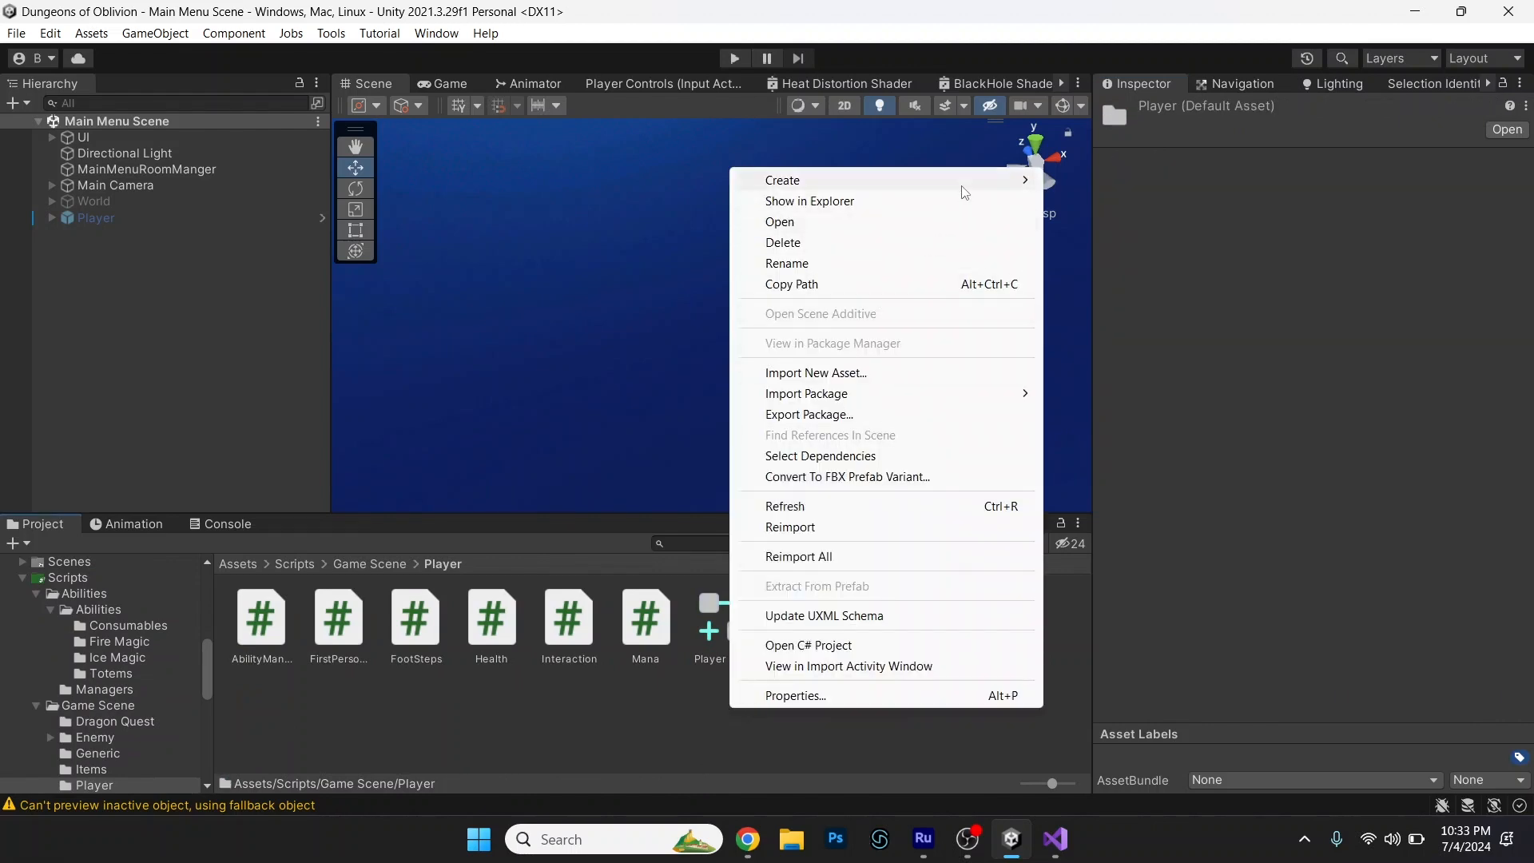
pyautogui.moveTo(963, 189)
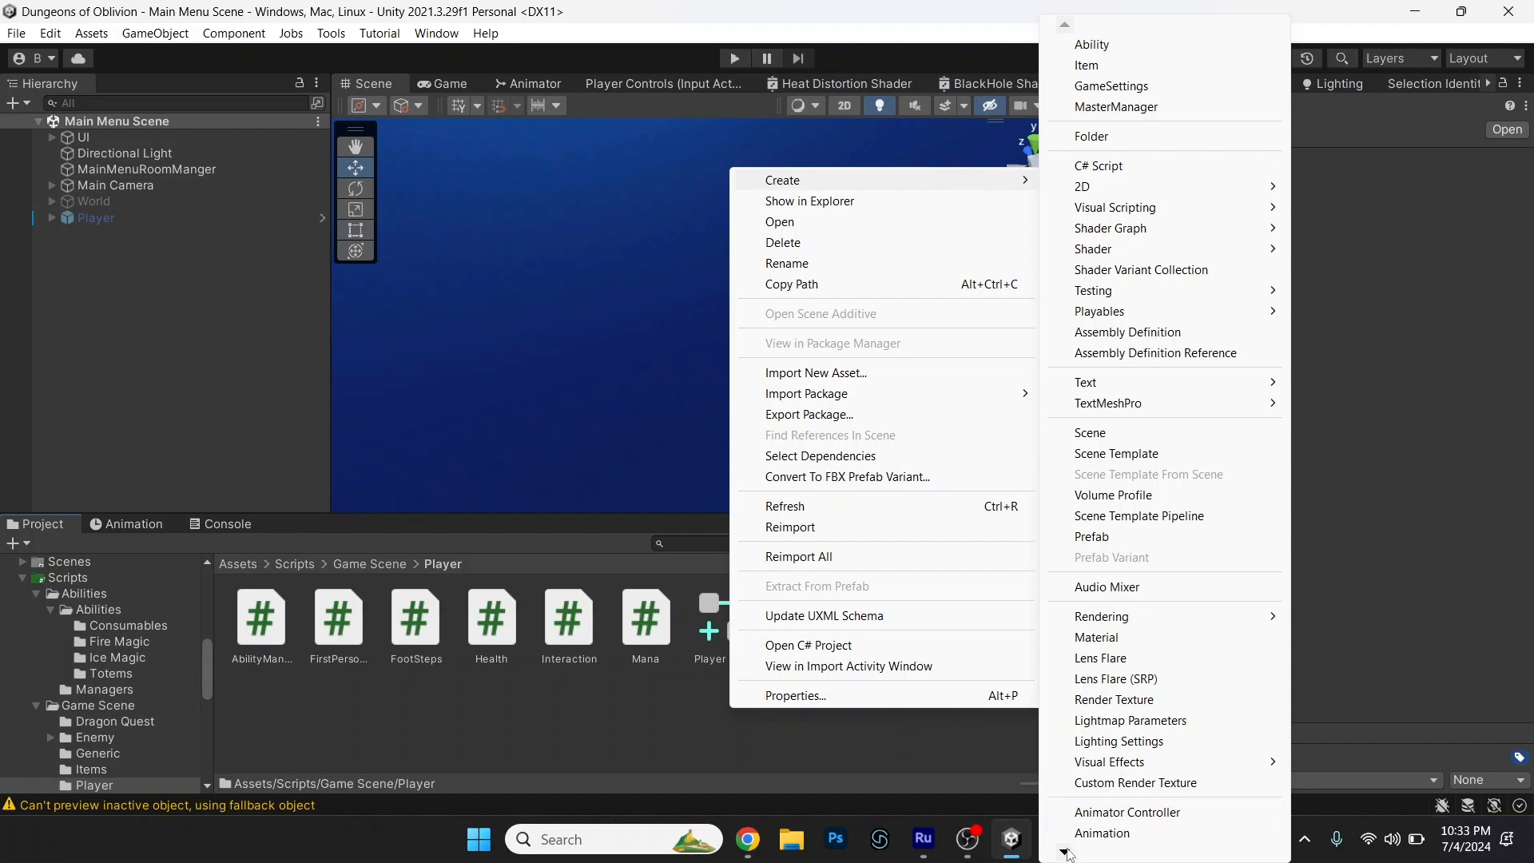
pyautogui.moveTo(1068, 855)
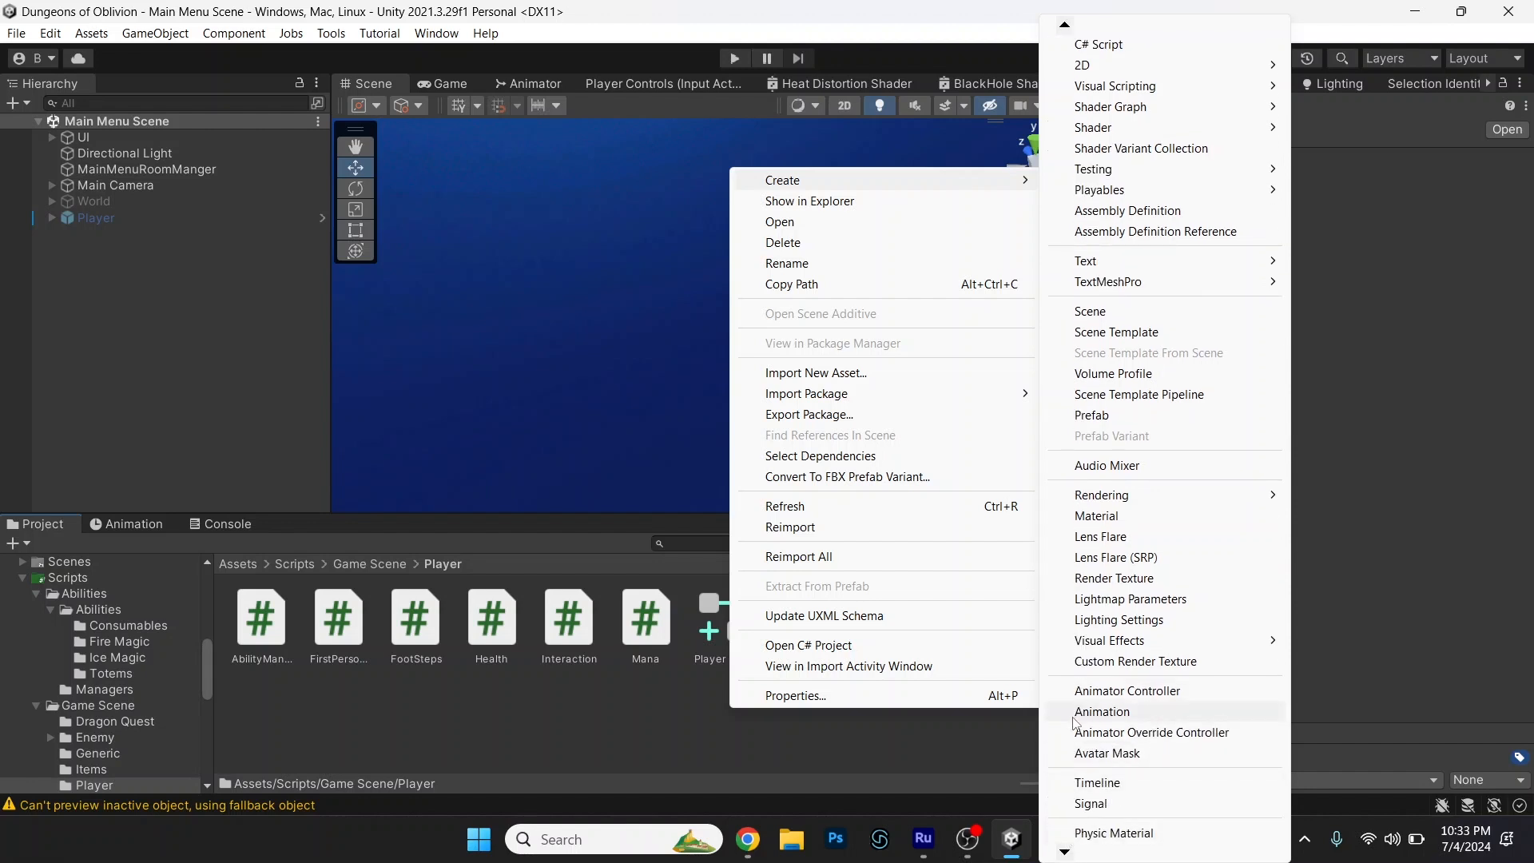
pyautogui.click(960, 745)
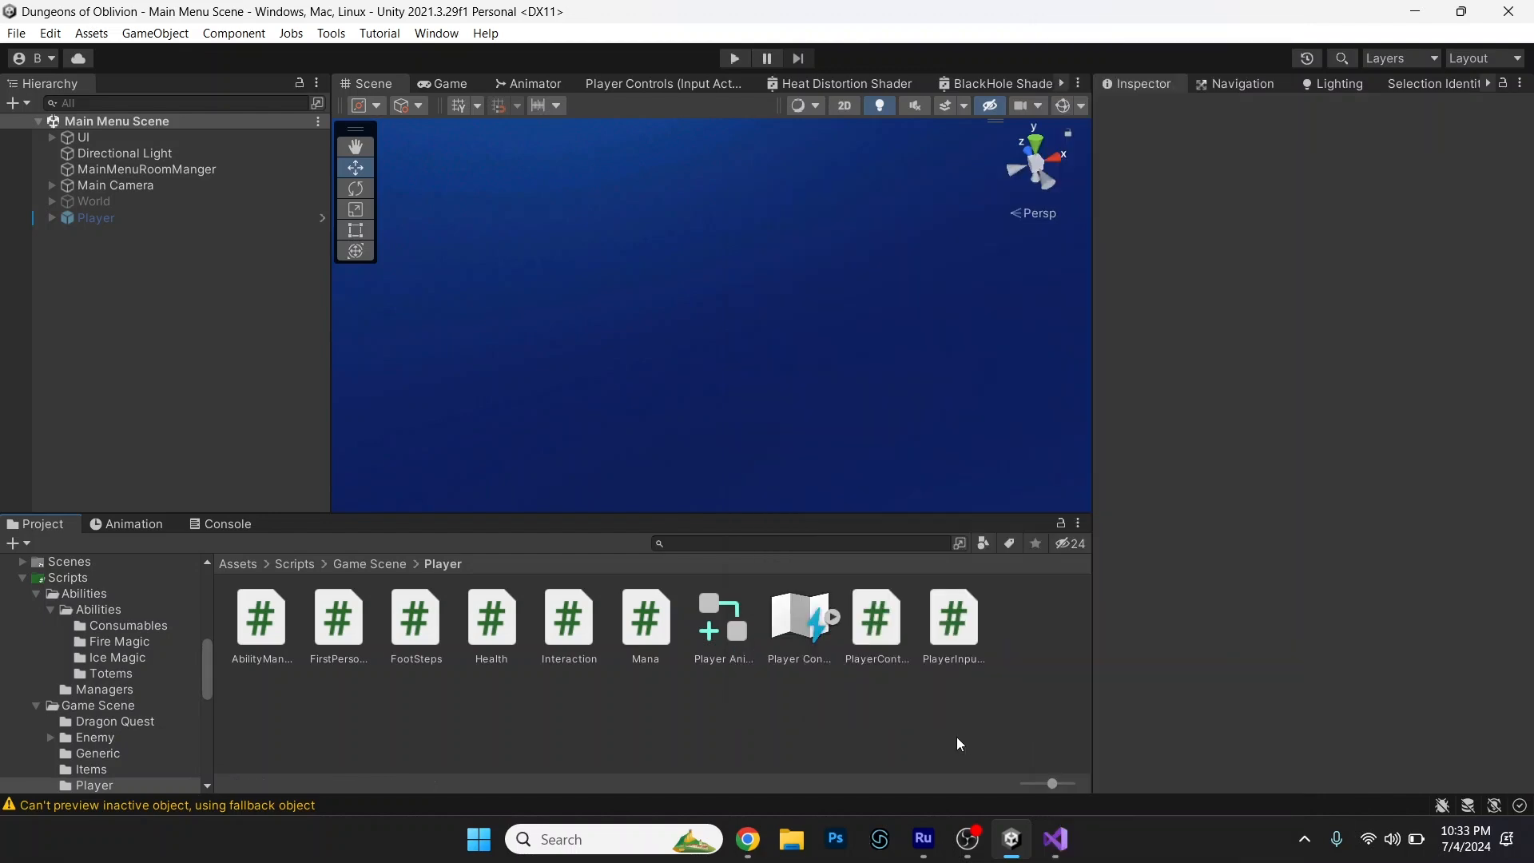
pyautogui.click(719, 636)
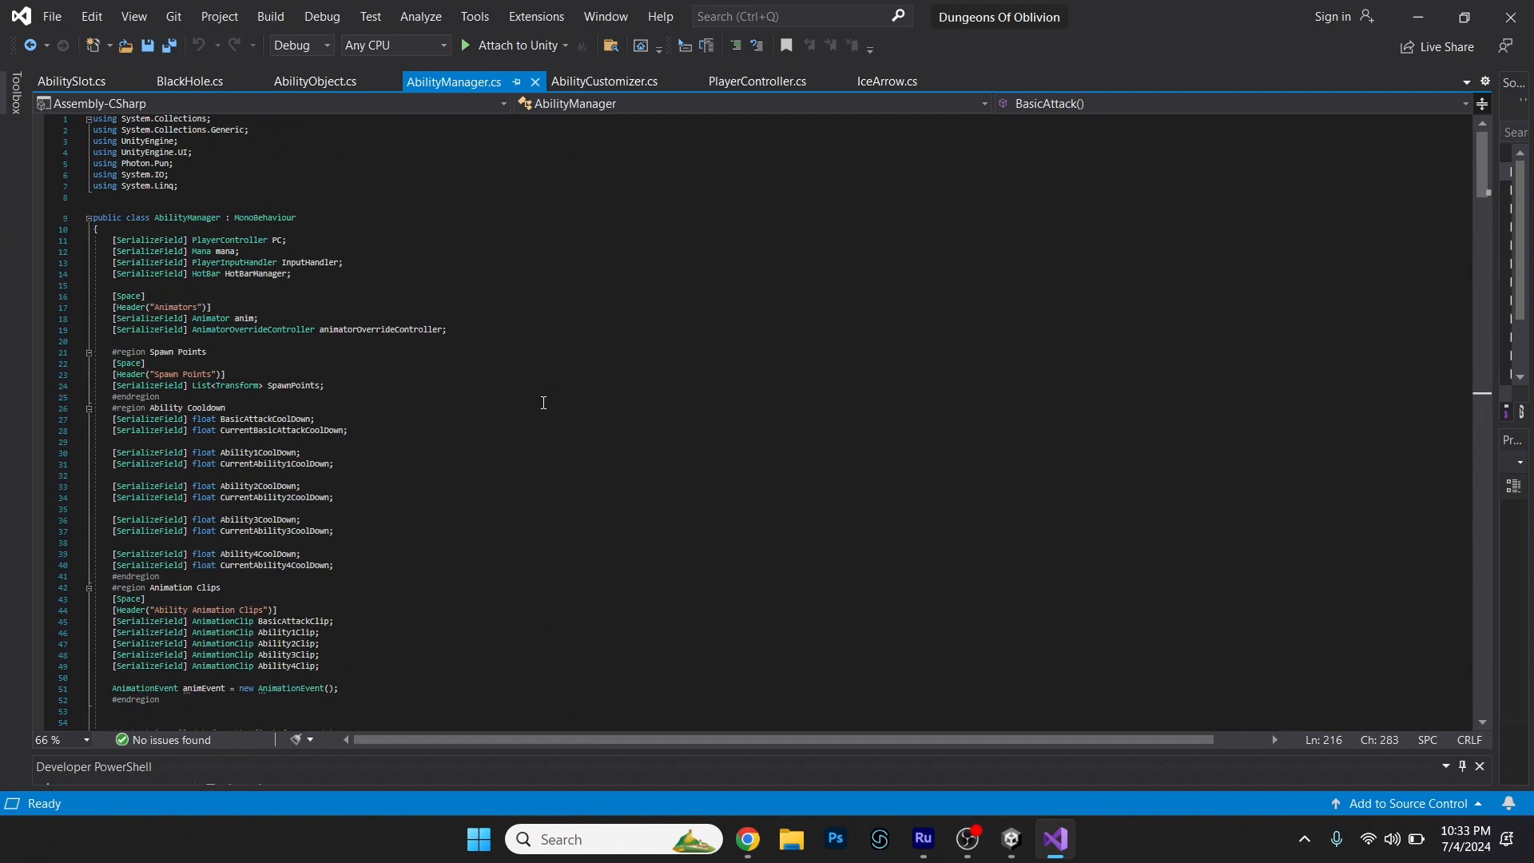
# Switch to Visual Studio and review the animatorOverrideController field and the RPC_BasicAttack and RPC_Ability1 methods in AbilityManager.cs.
pyautogui.moveTo(447, 330); pyautogui.dragTo(106, 335)
pyautogui.click(784, 333)
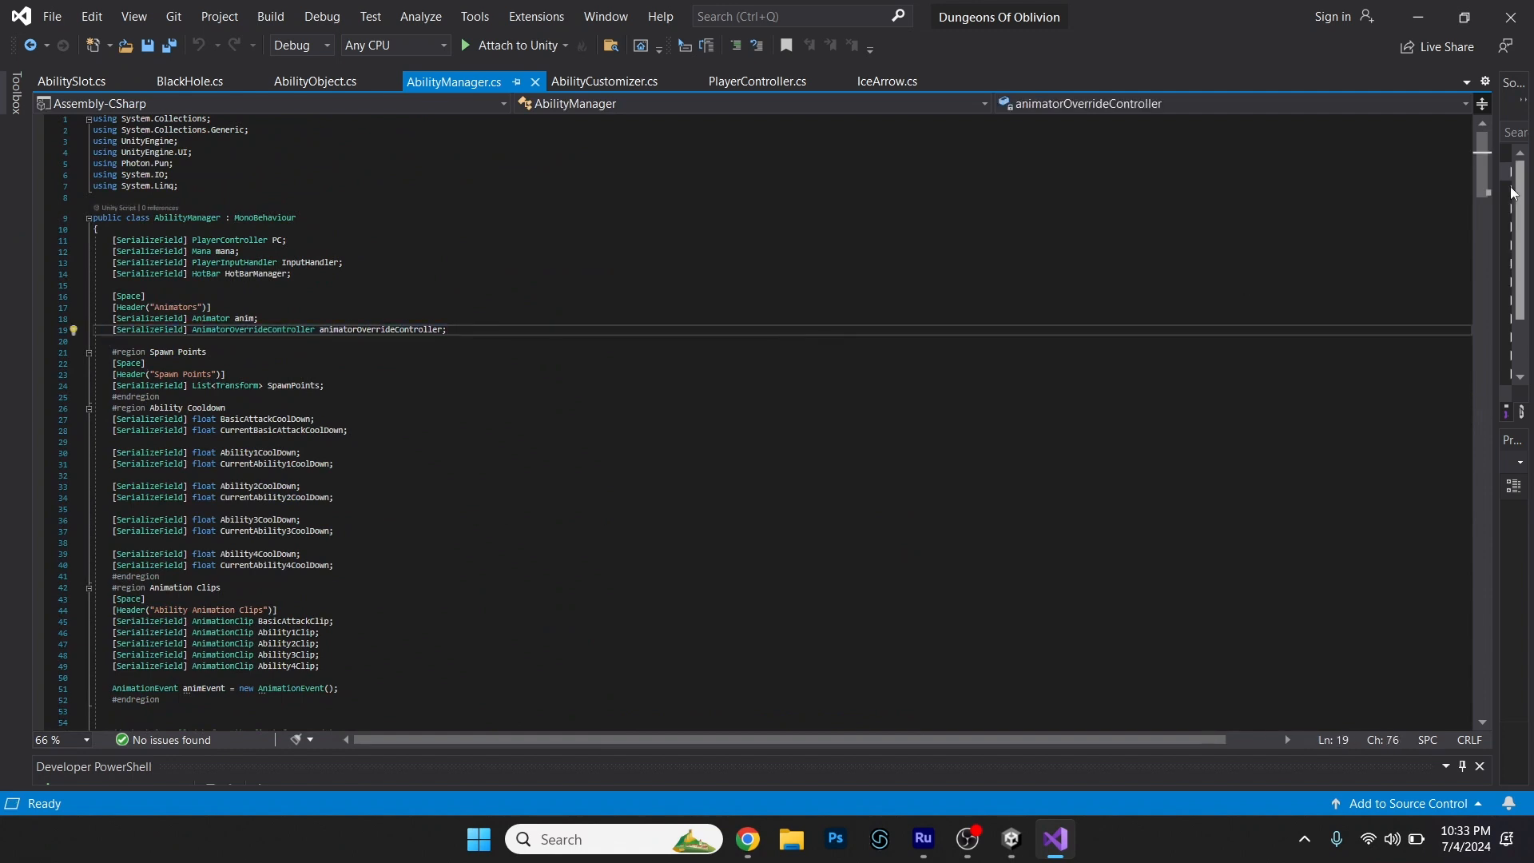
pyautogui.scroll(-20, 144, 465)
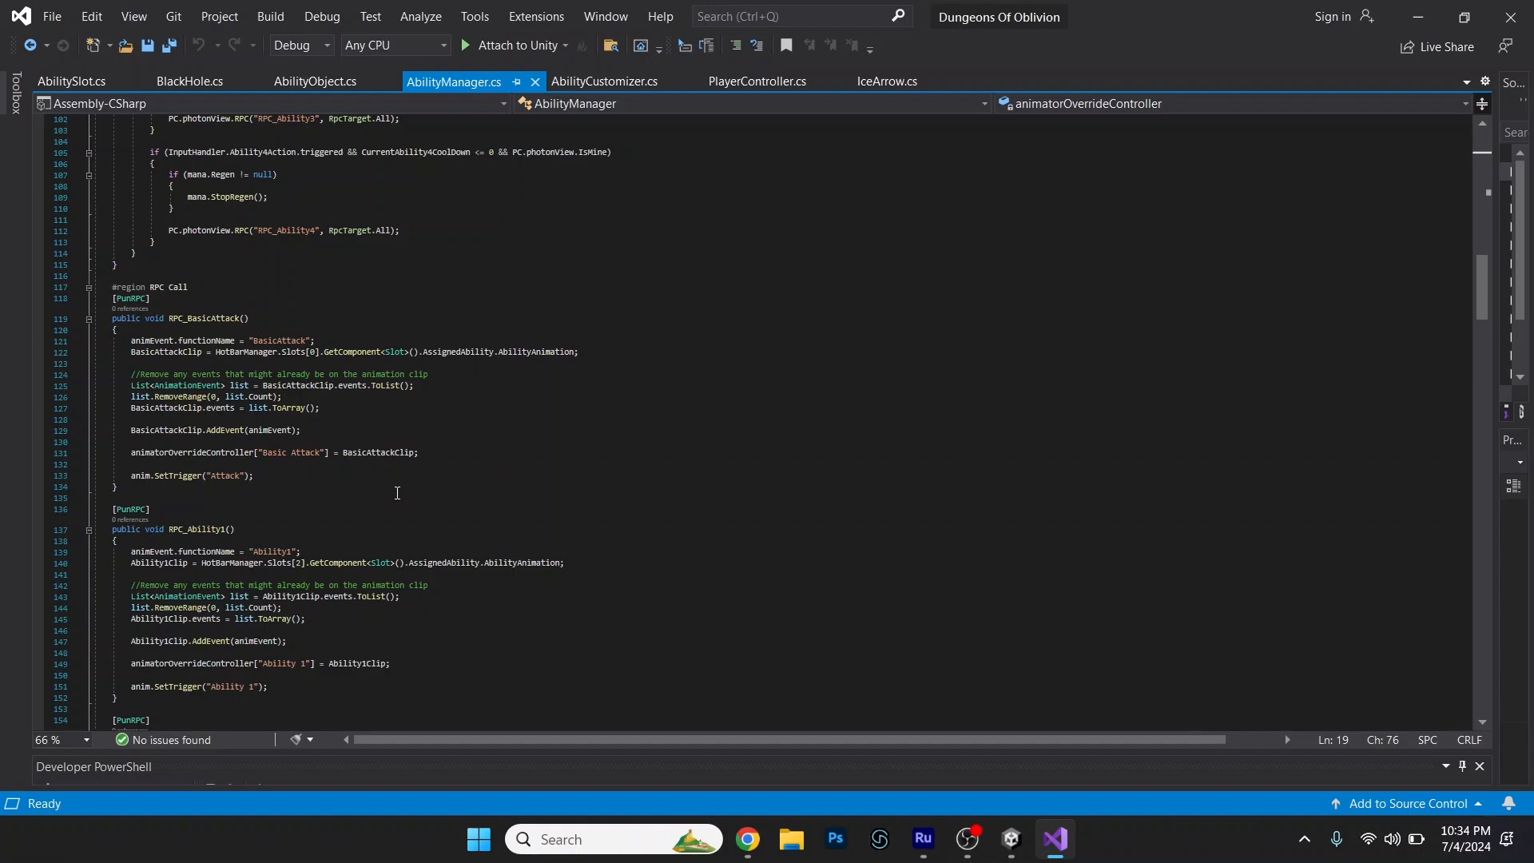
# Inspect the Basic Attack, Ability 1 and Ability 2 states in the Wizard Combat Layer, plus the transitions from Locomotion.
pyautogui.click(929, 279)
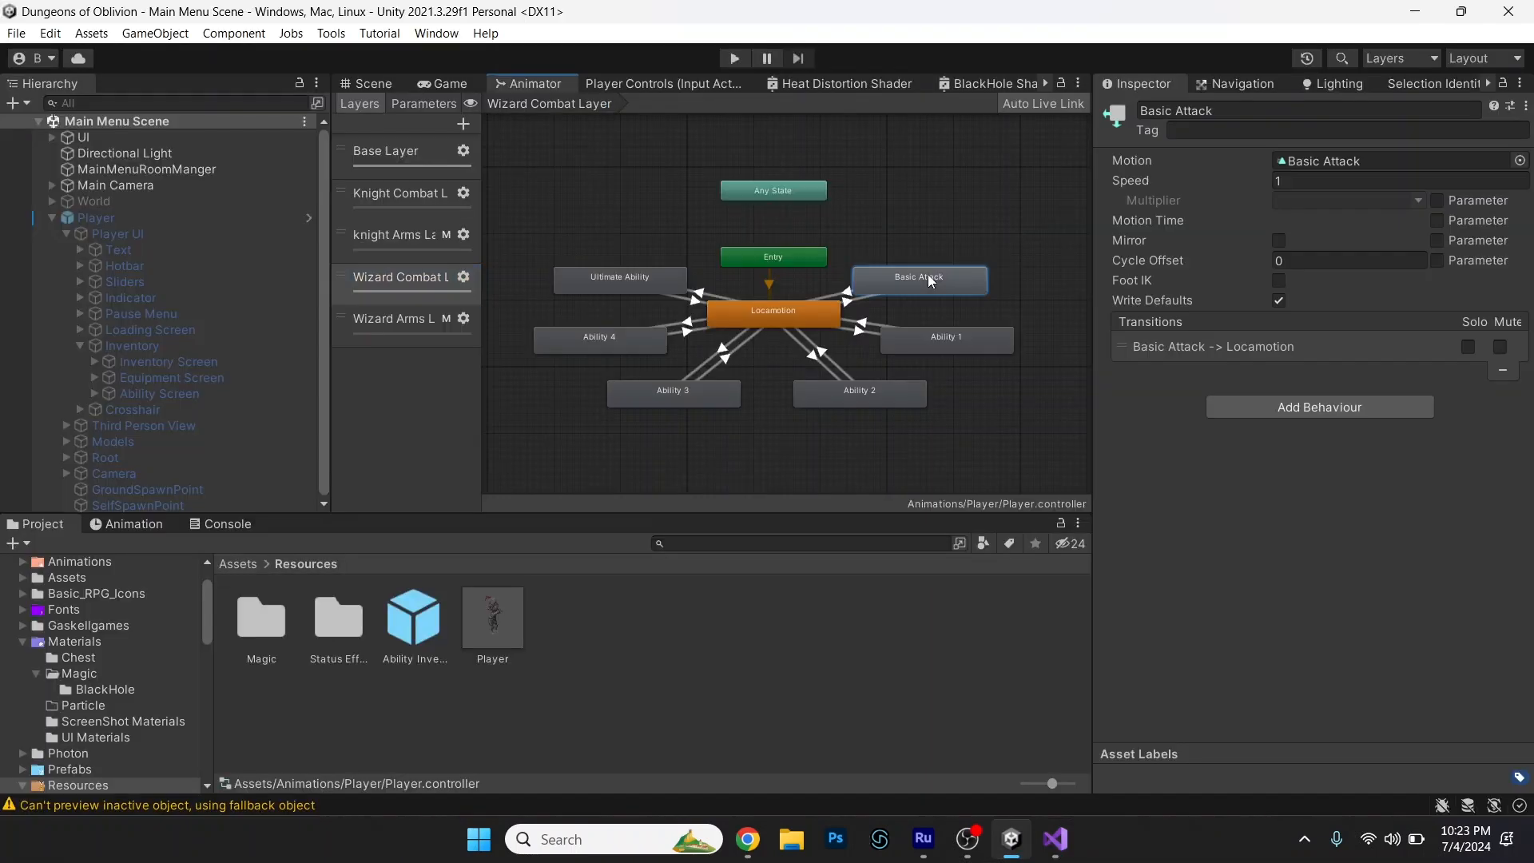
pyautogui.click(928, 352)
pyautogui.click(847, 396)
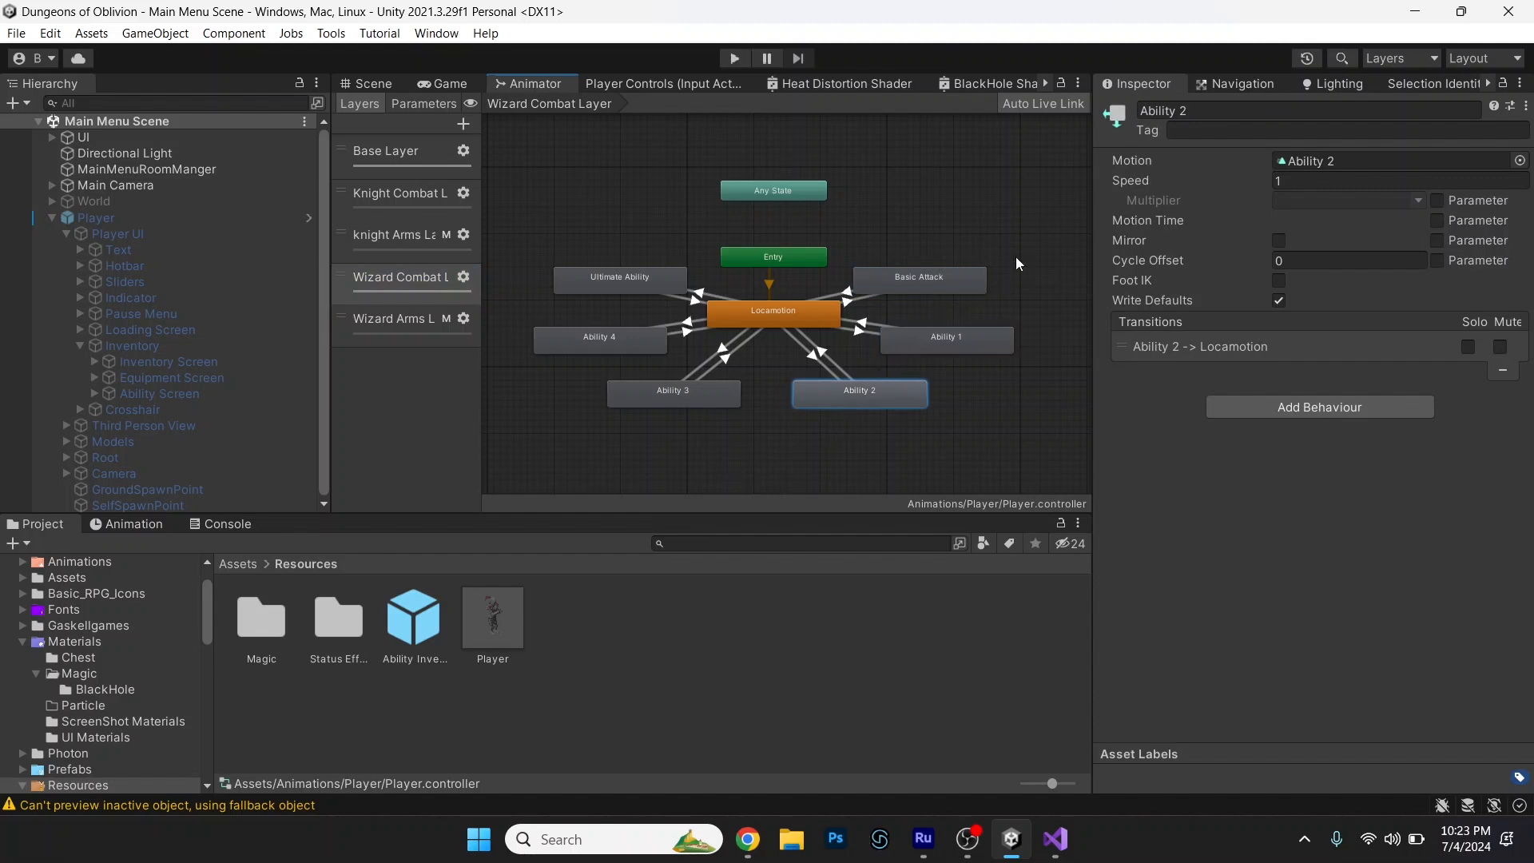
pyautogui.click(860, 328)
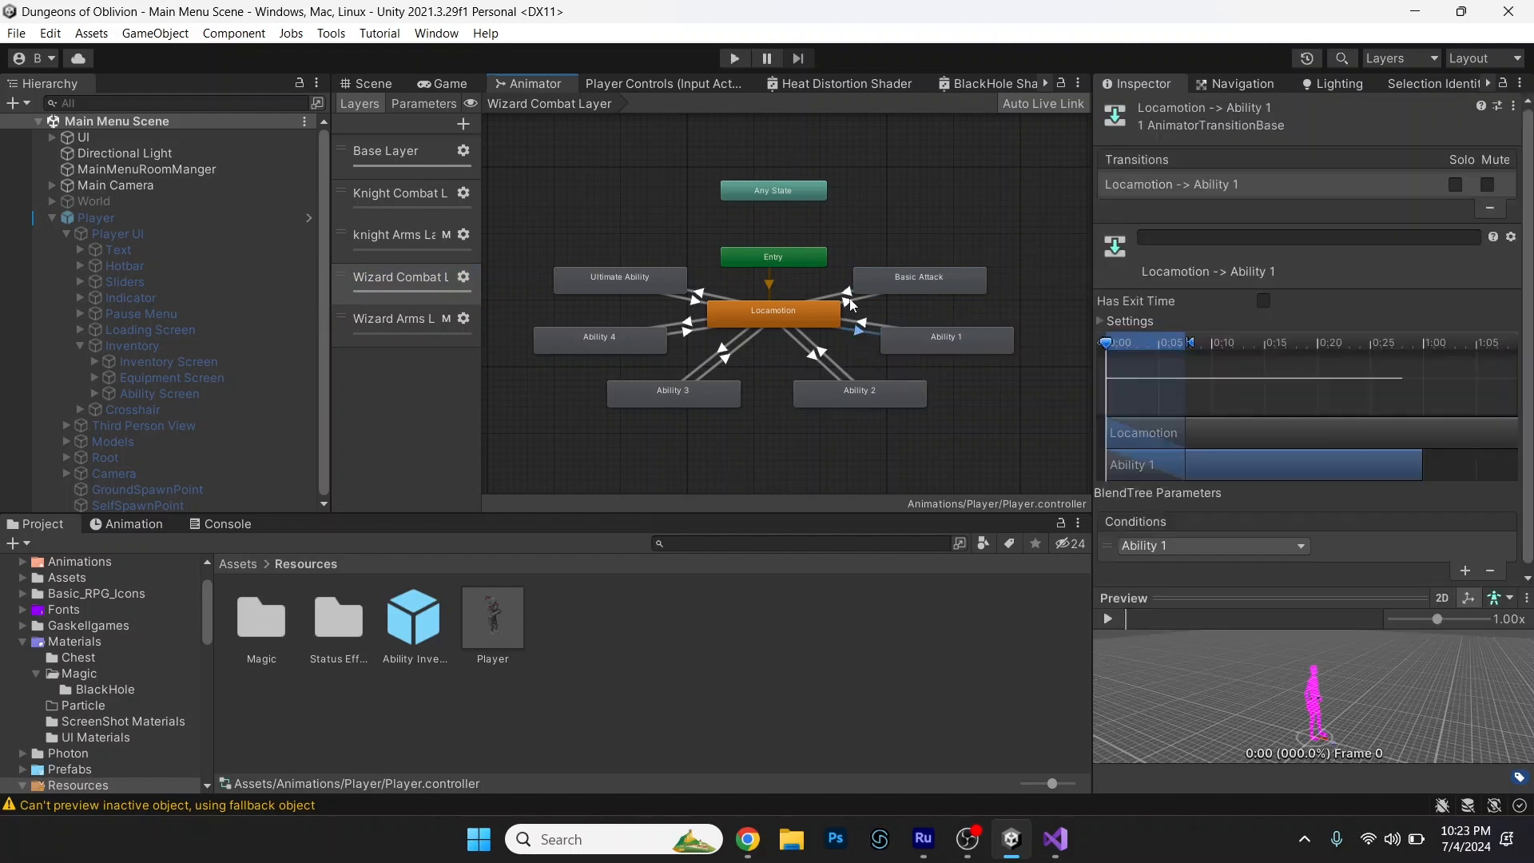
pyautogui.click(851, 300)
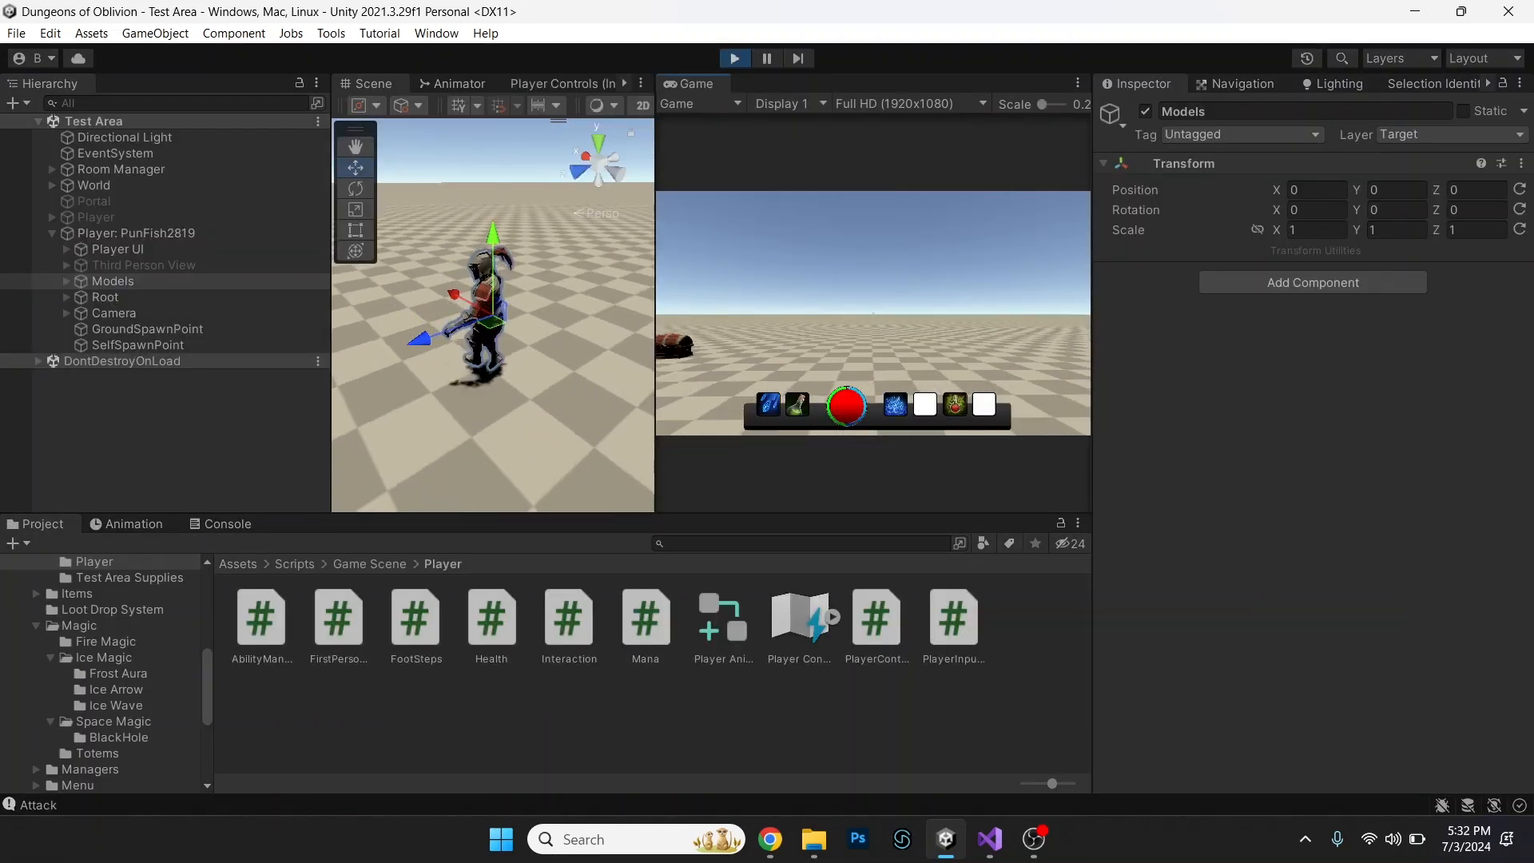
# Move the player forward and backward in the running Test Area to check the movement animations on the model.
pyautogui.press('s')
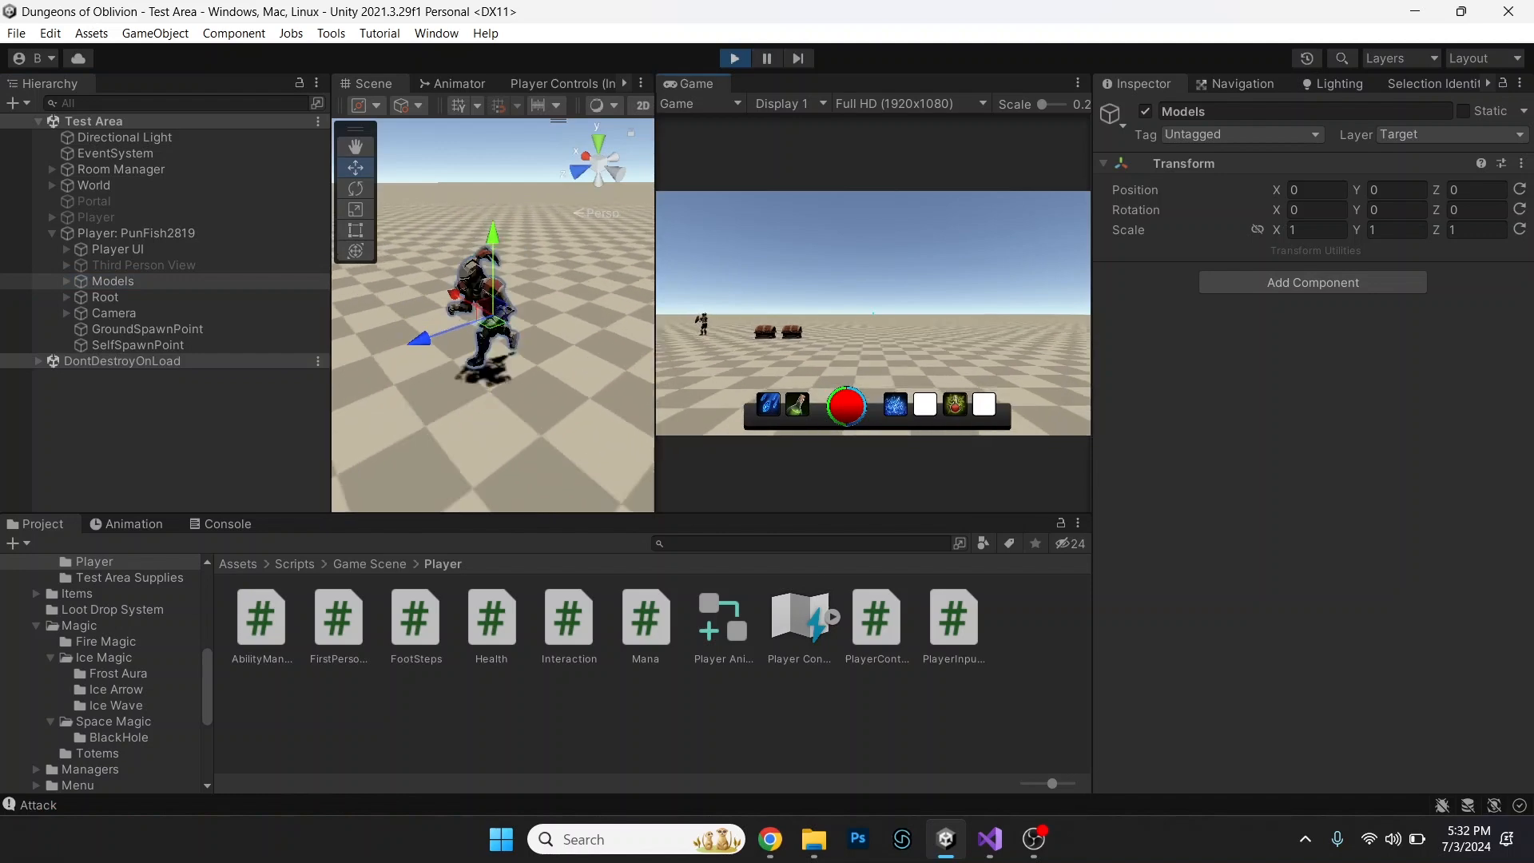
pyautogui.press('w')
pyautogui.press('w')
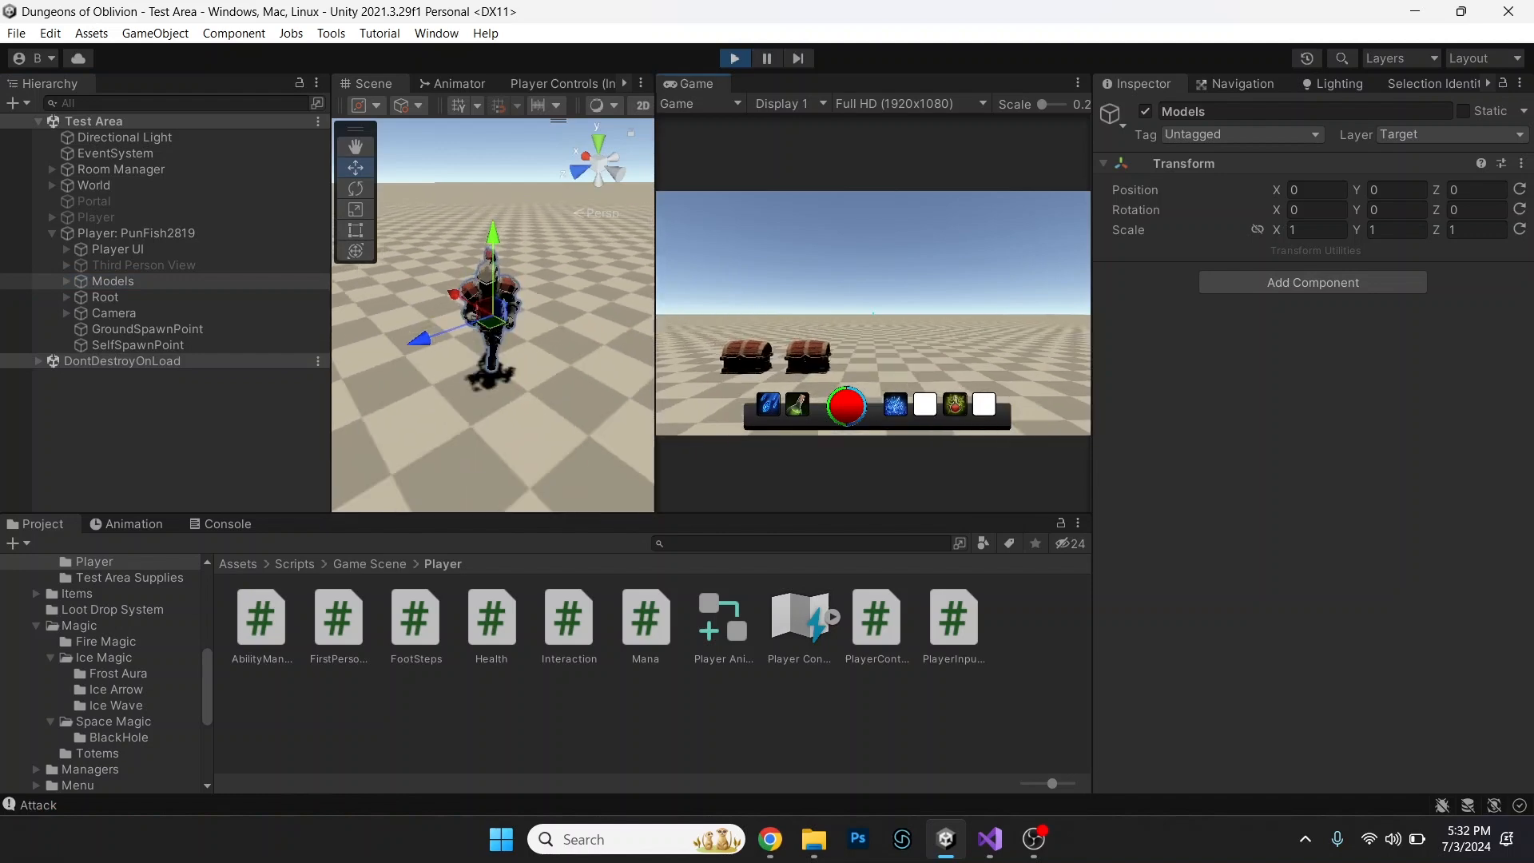
pyautogui.press('s')
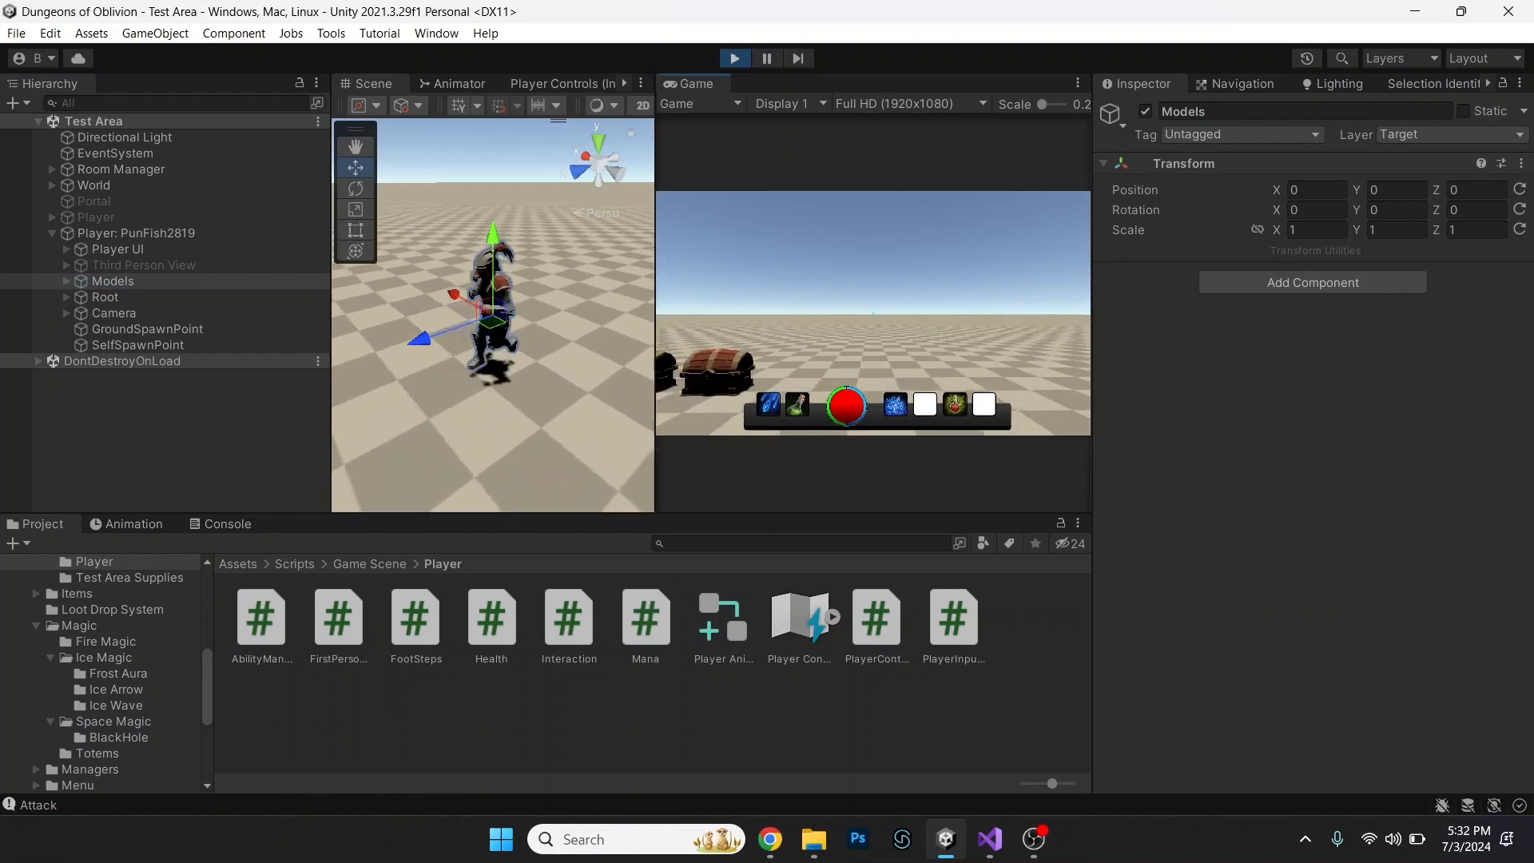
pyautogui.press('s')
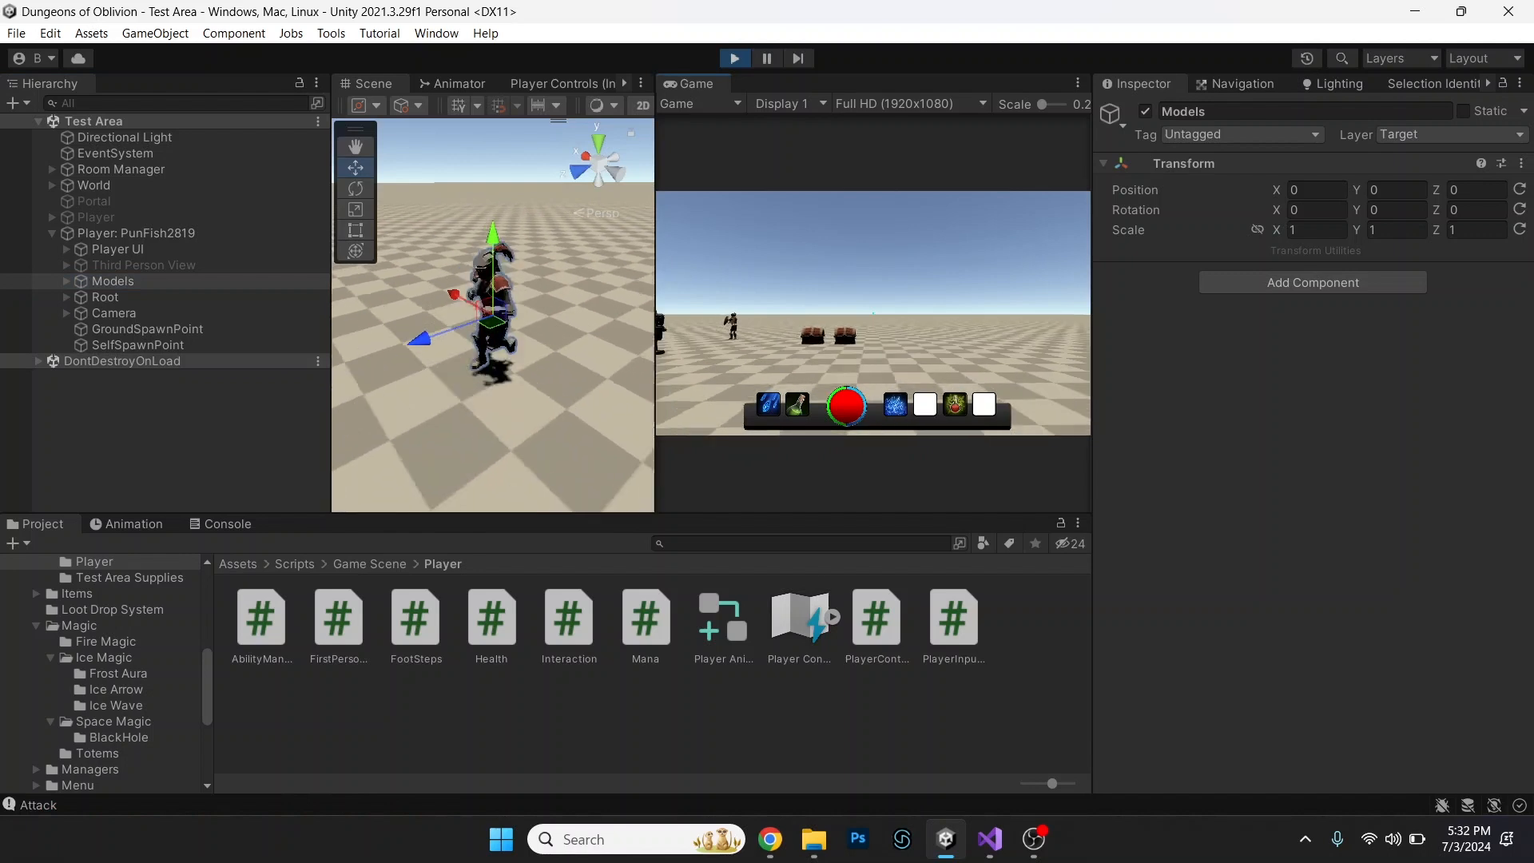
pyautogui.press('w')
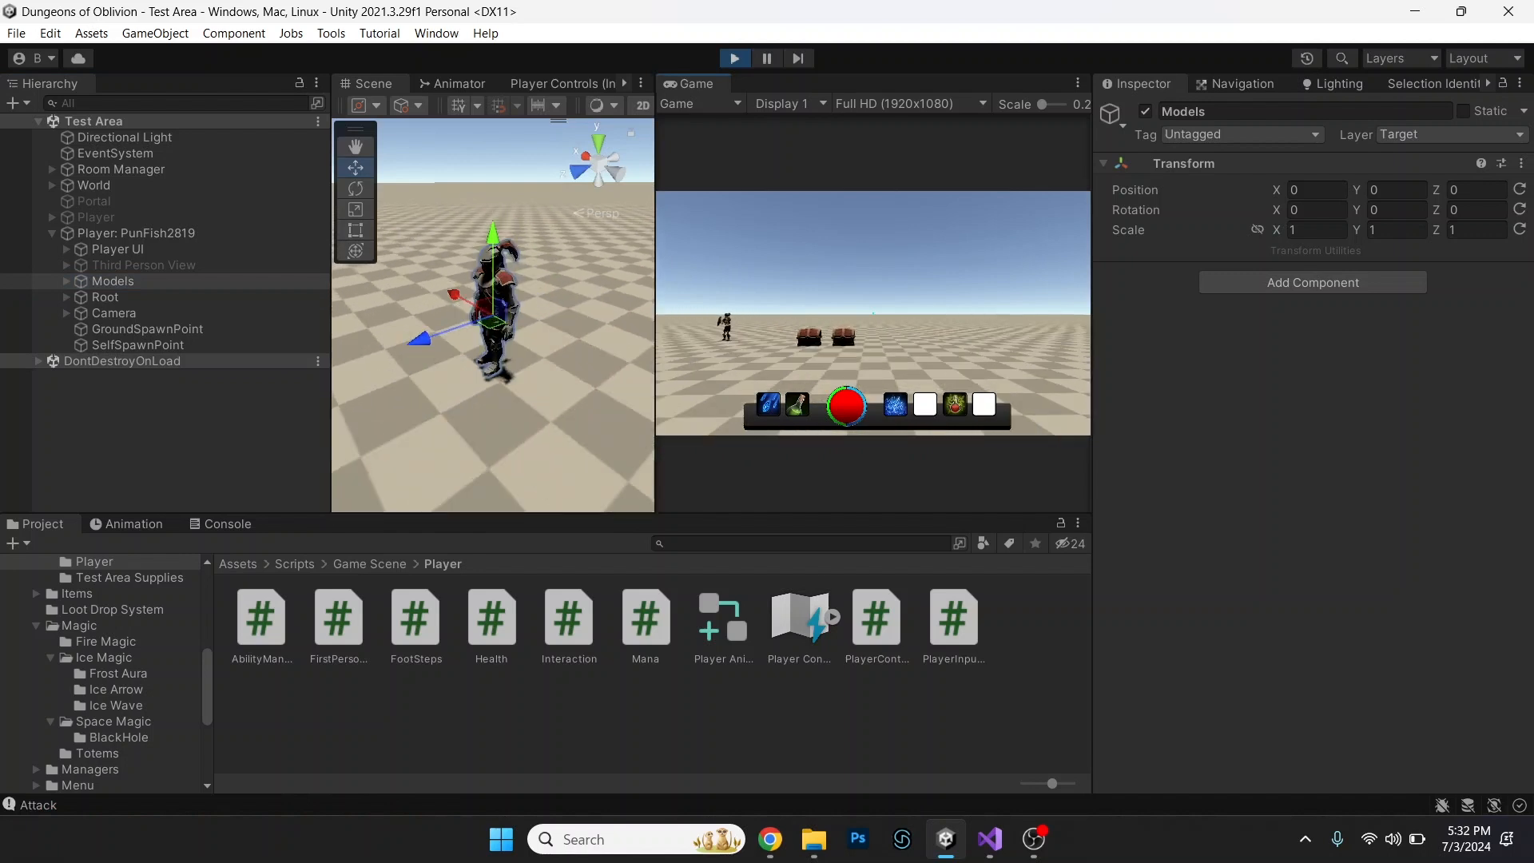
# Test-cast Ice Wave and Healing Totem with the player to check each ability's animation and effect.
pyautogui.press('q')
pyautogui.press('d')
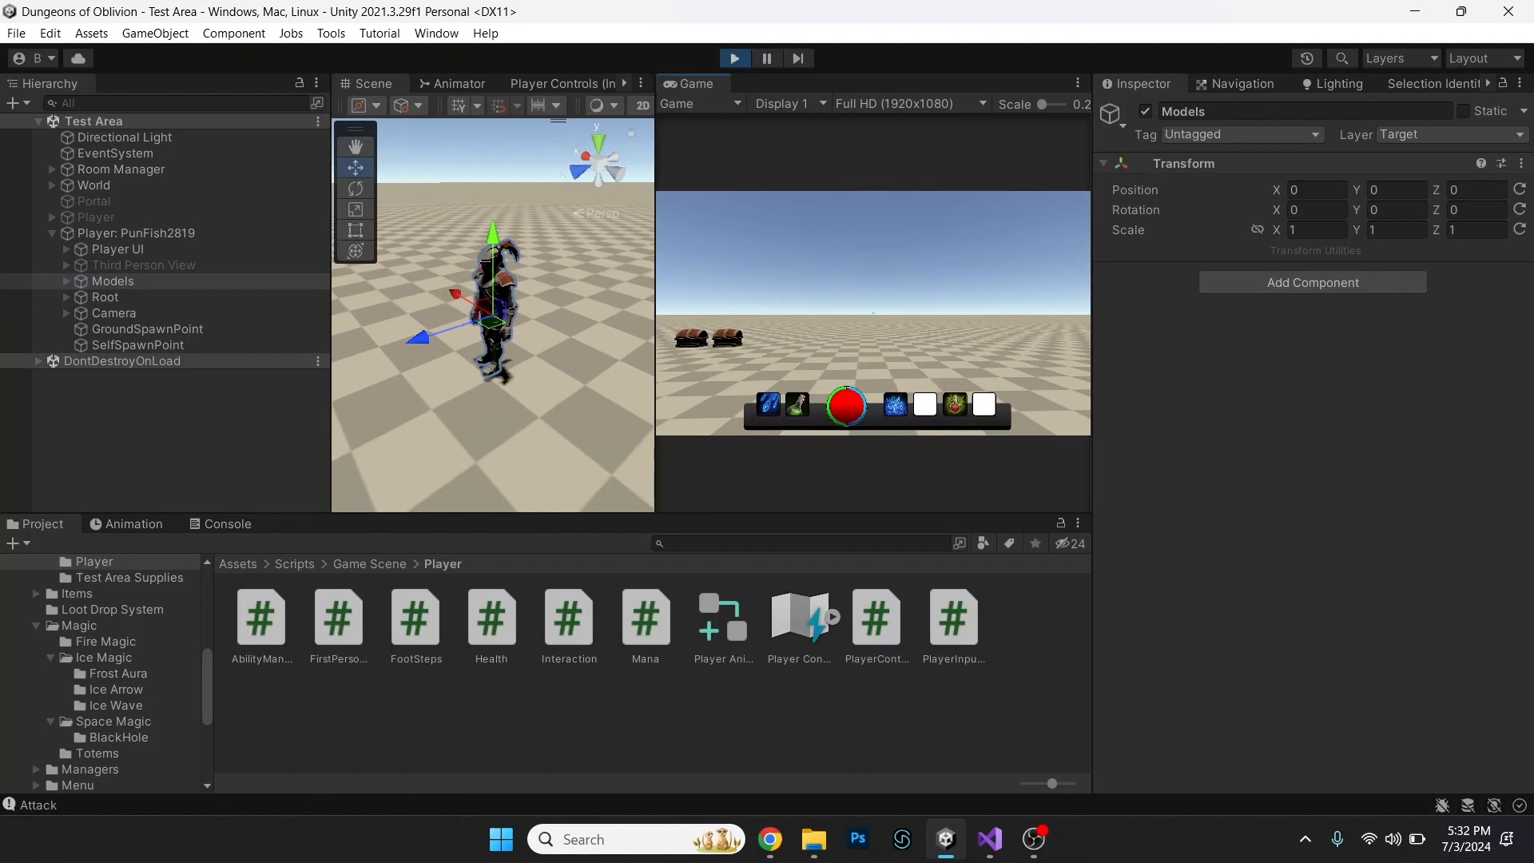
pyautogui.press('e')
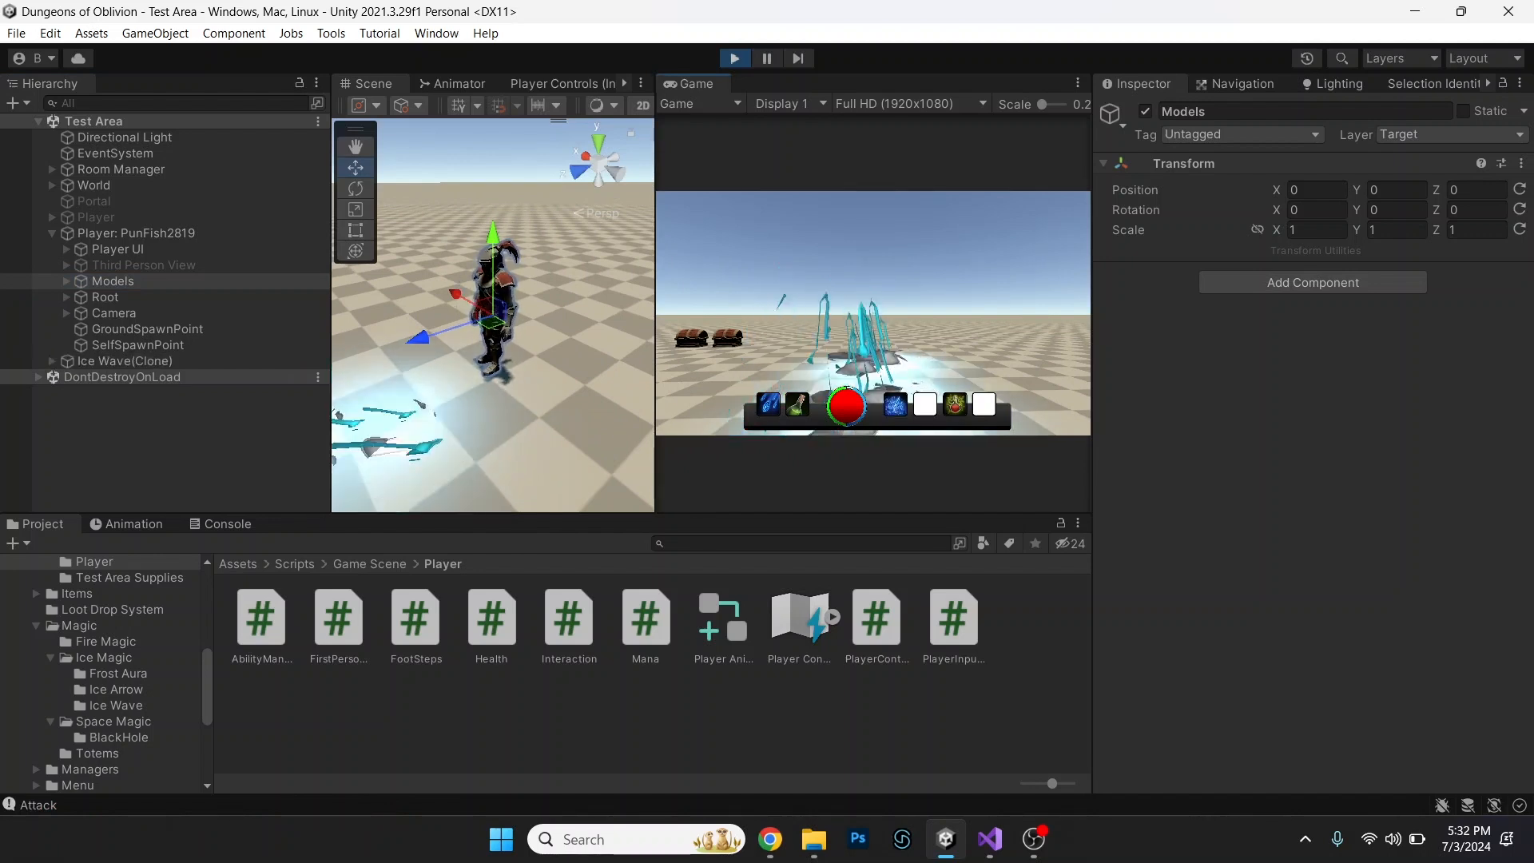
pyautogui.press('e')
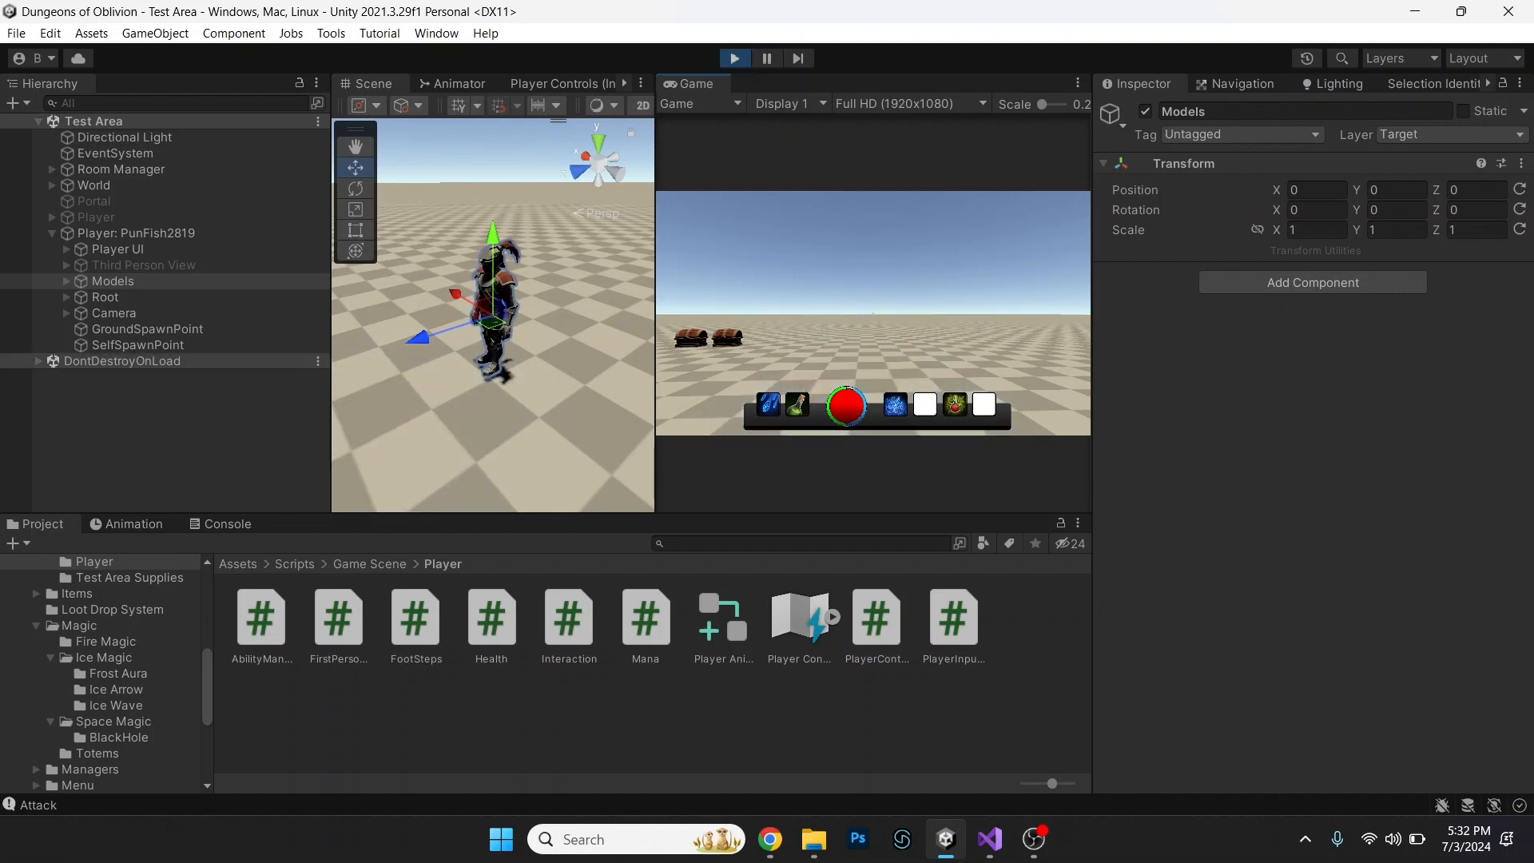
pyautogui.press('r')
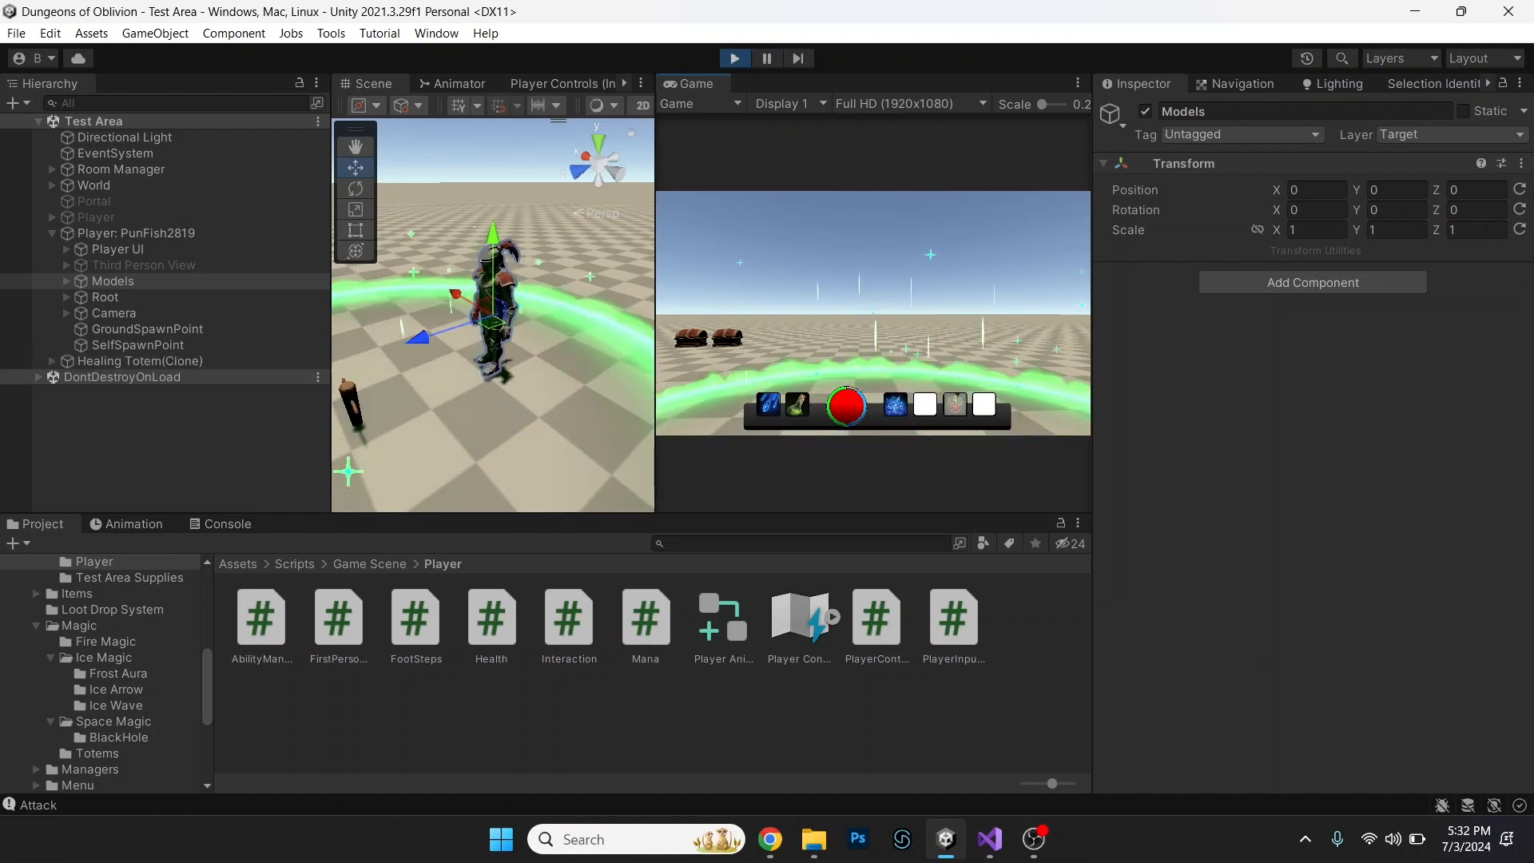
pyautogui.press('a')
pyautogui.press('w')
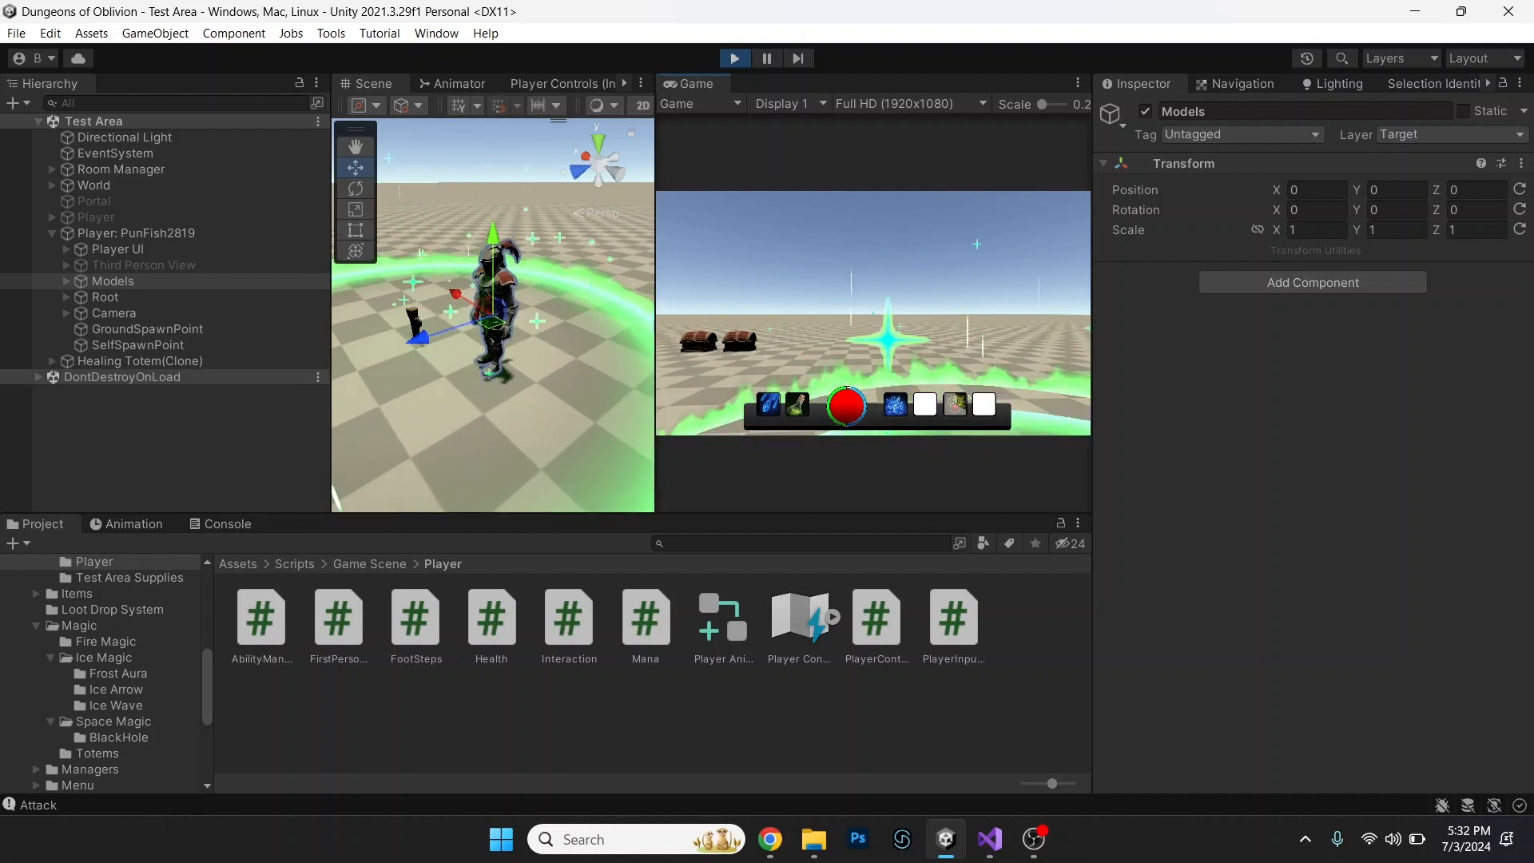
# Assign the remaining ability from the inventory to the empty Ability 2 slot, and cast it while moving the player.
pyautogui.press('i')
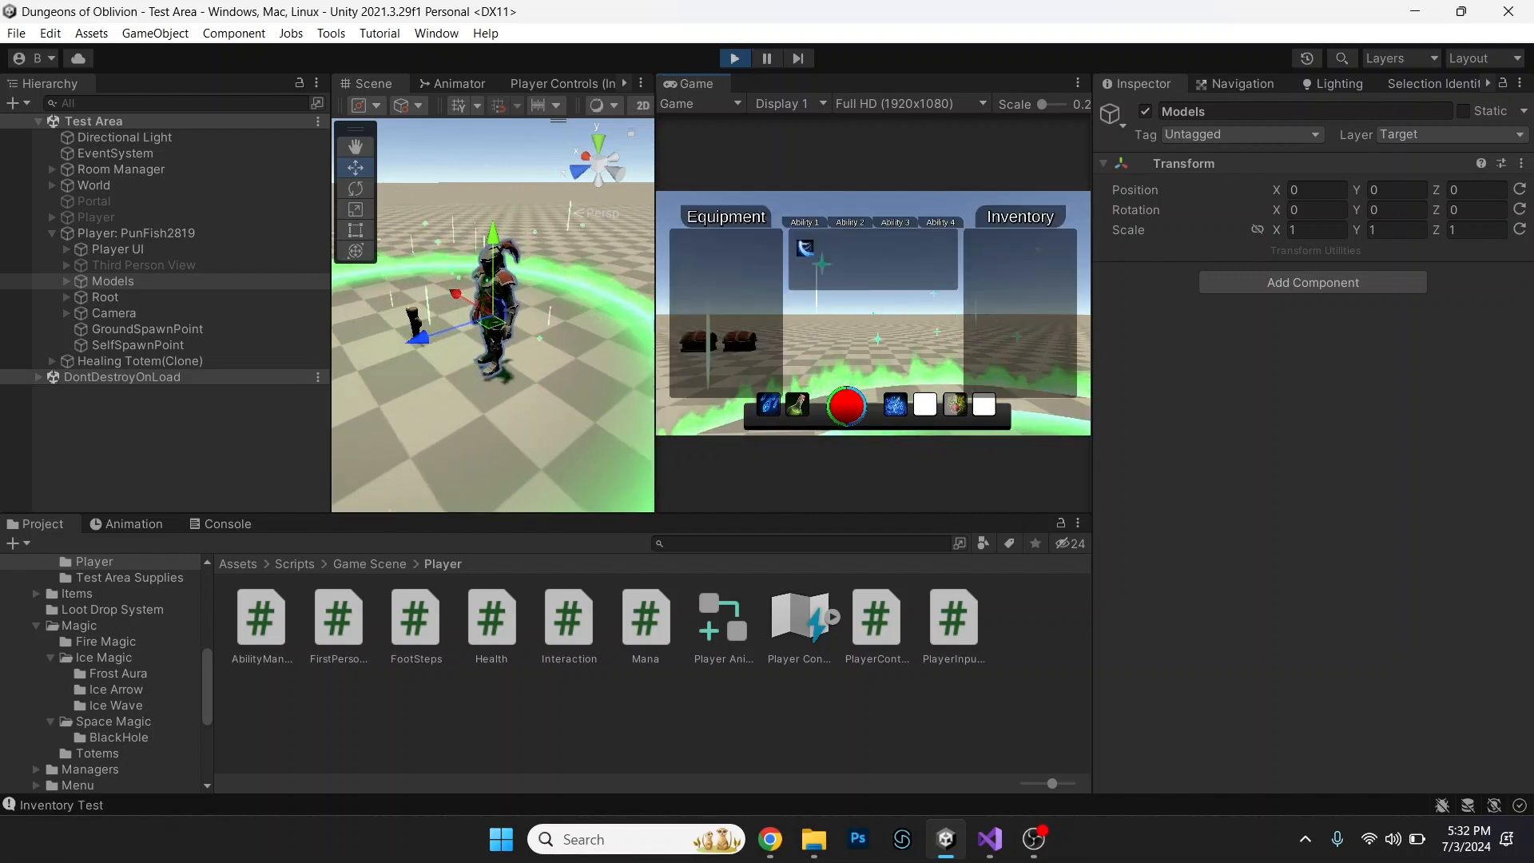
pyautogui.press('i')
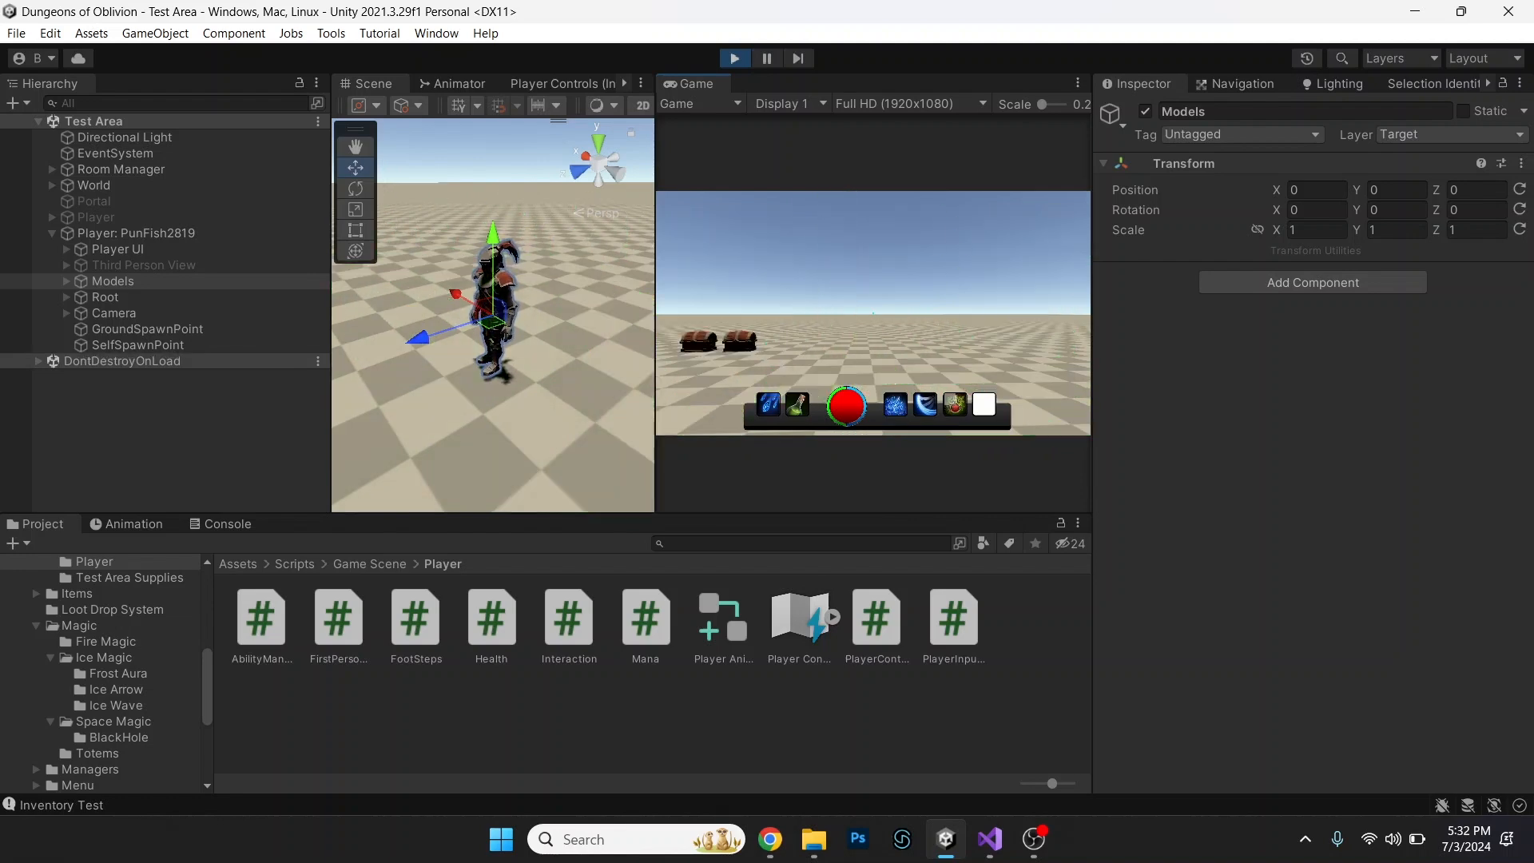
pyautogui.press('2')
pyautogui.press('w')
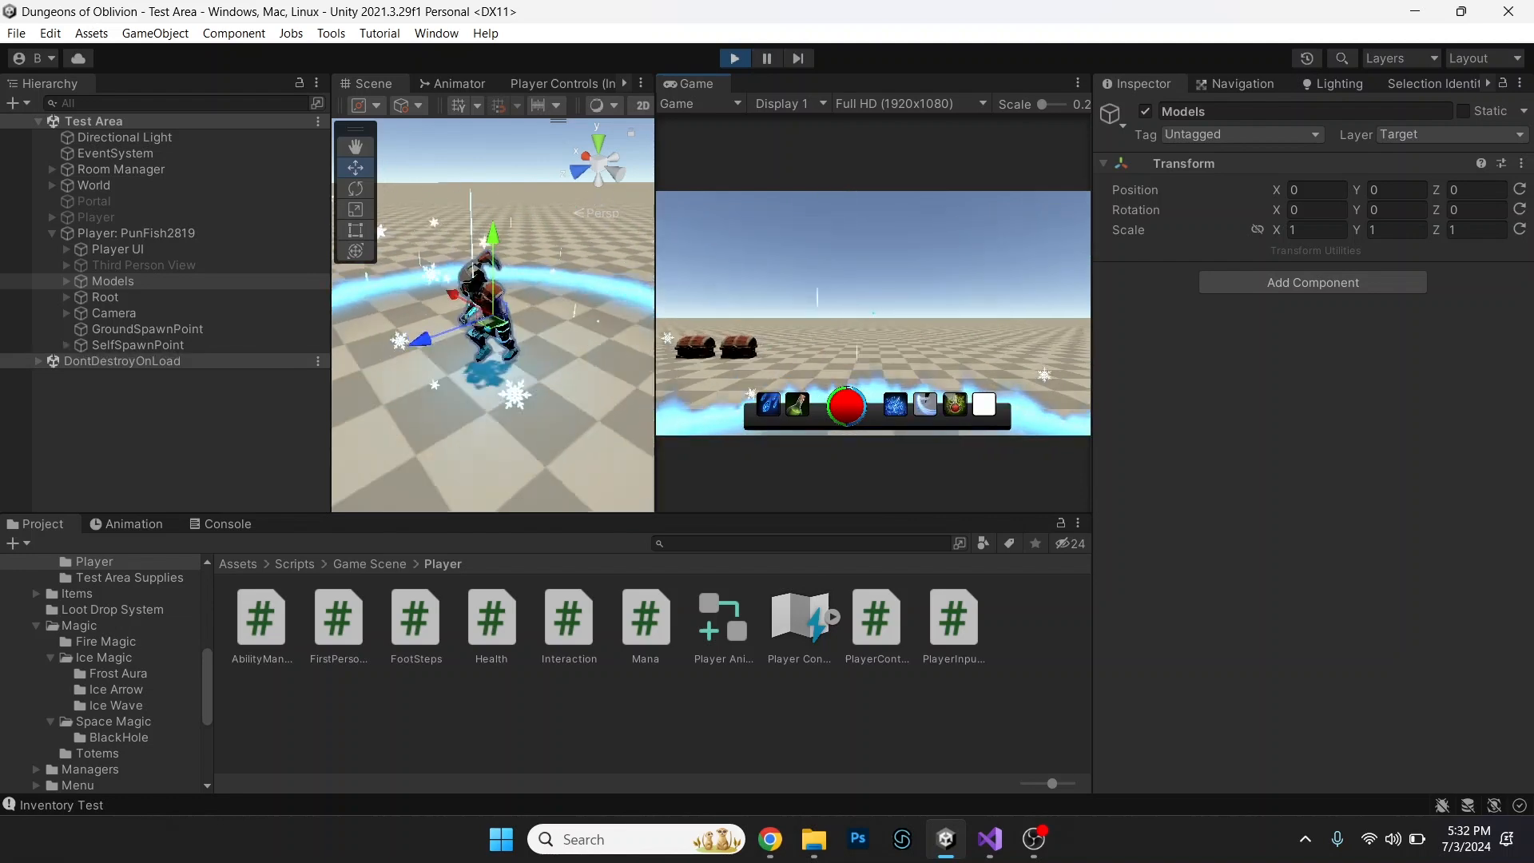